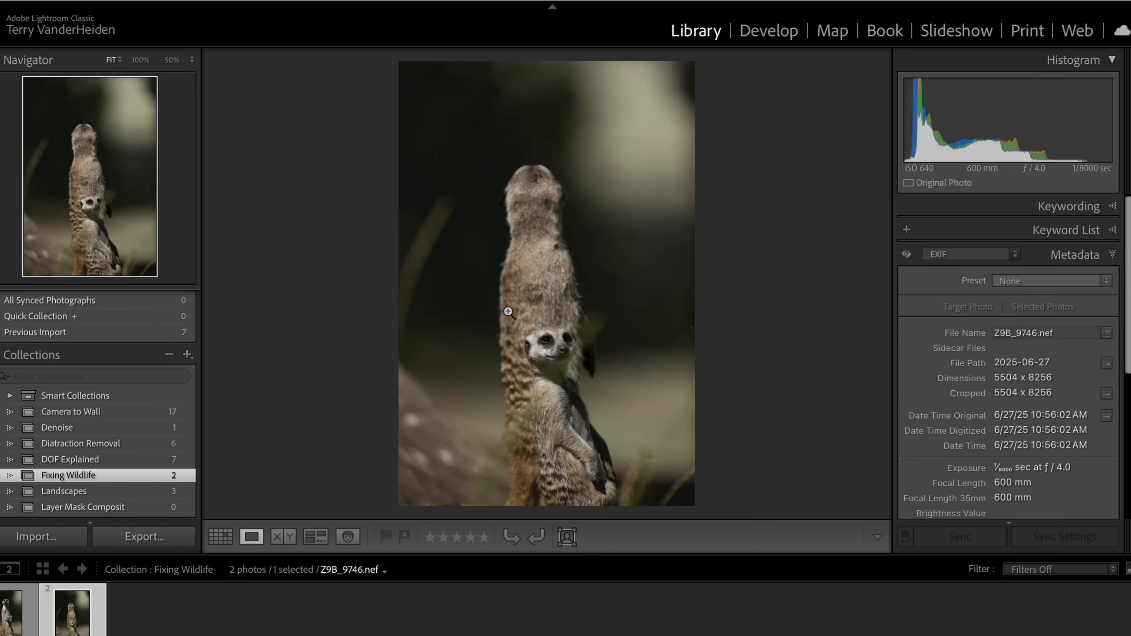
# Step: Open the photo Z9B_9694.nef, with both meerkats facing the camera, in the Develop module
pyautogui.press('g')
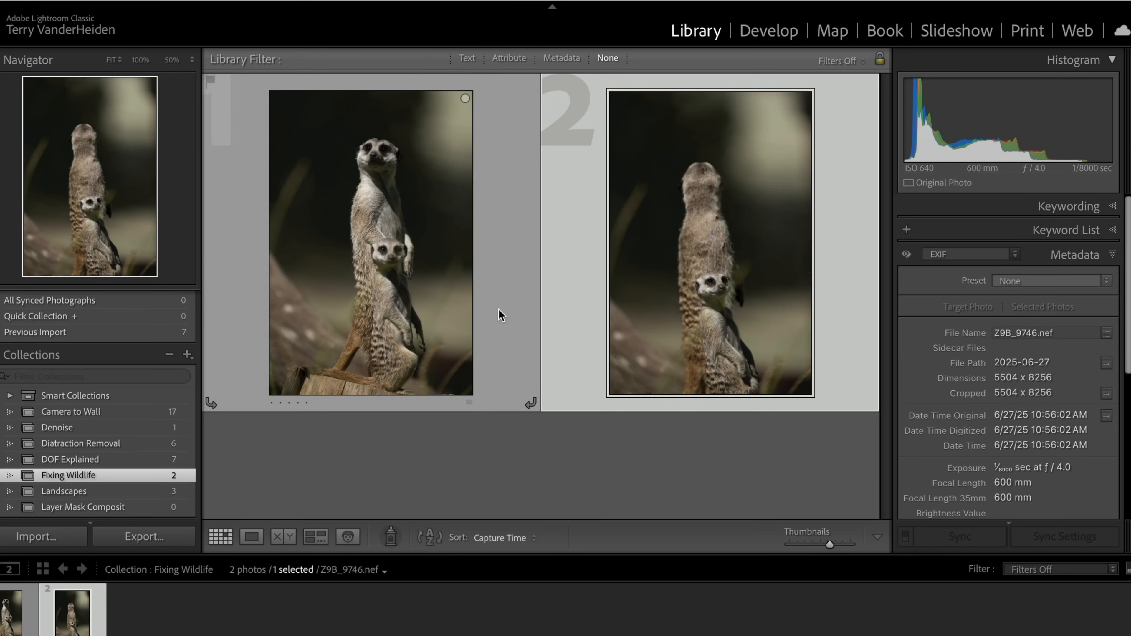
pyautogui.click(421, 290)
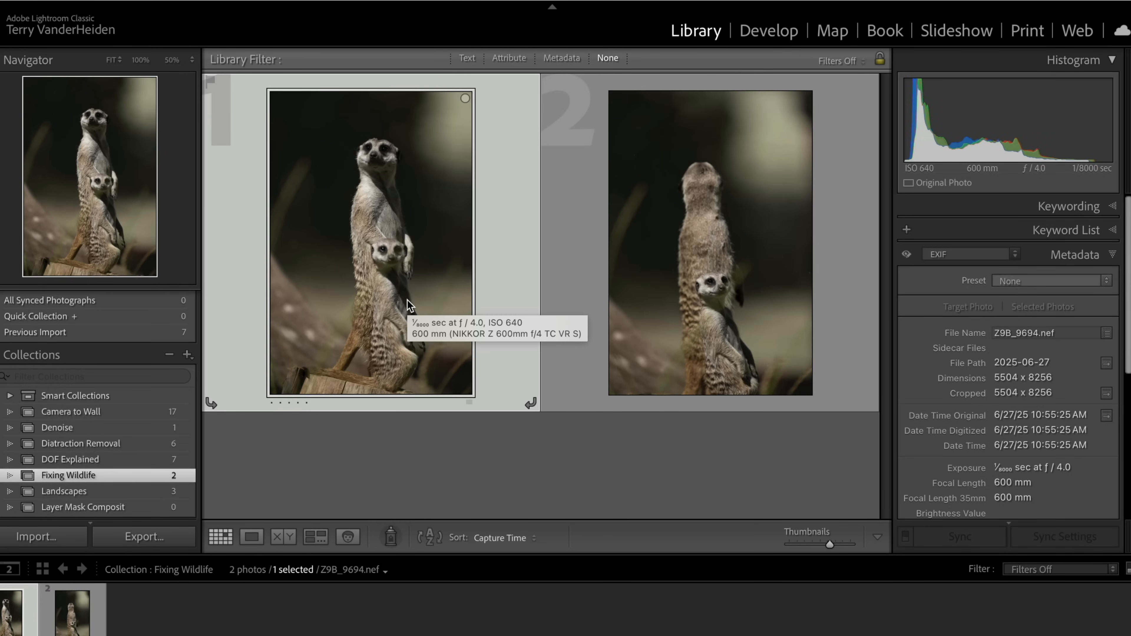
pyautogui.doubleClick(384, 224)
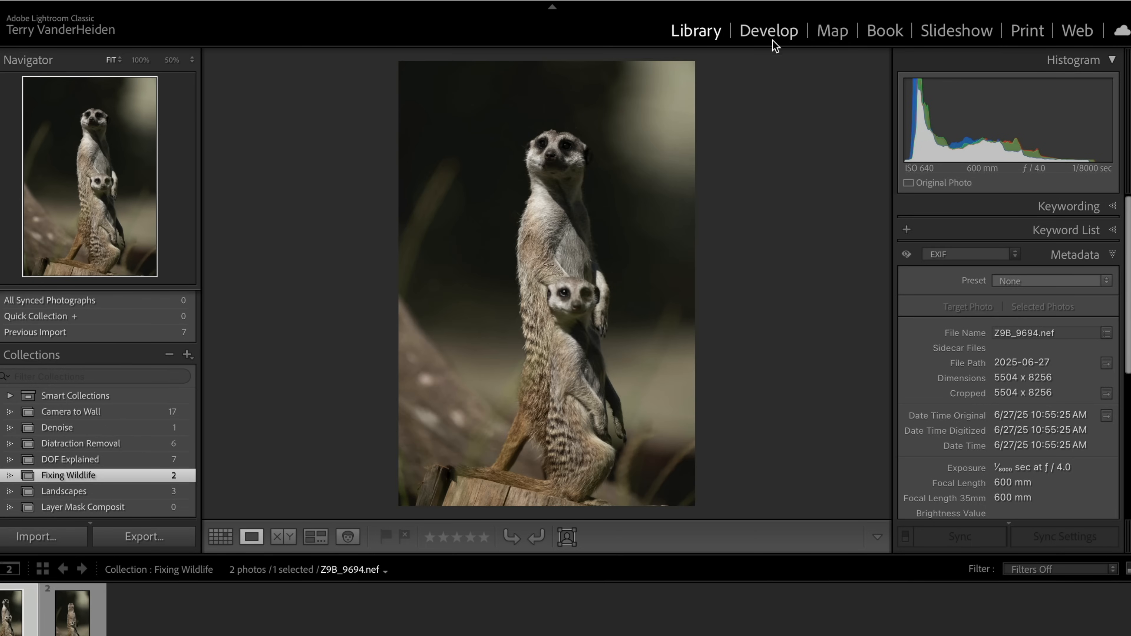
pyautogui.click(762, 37)
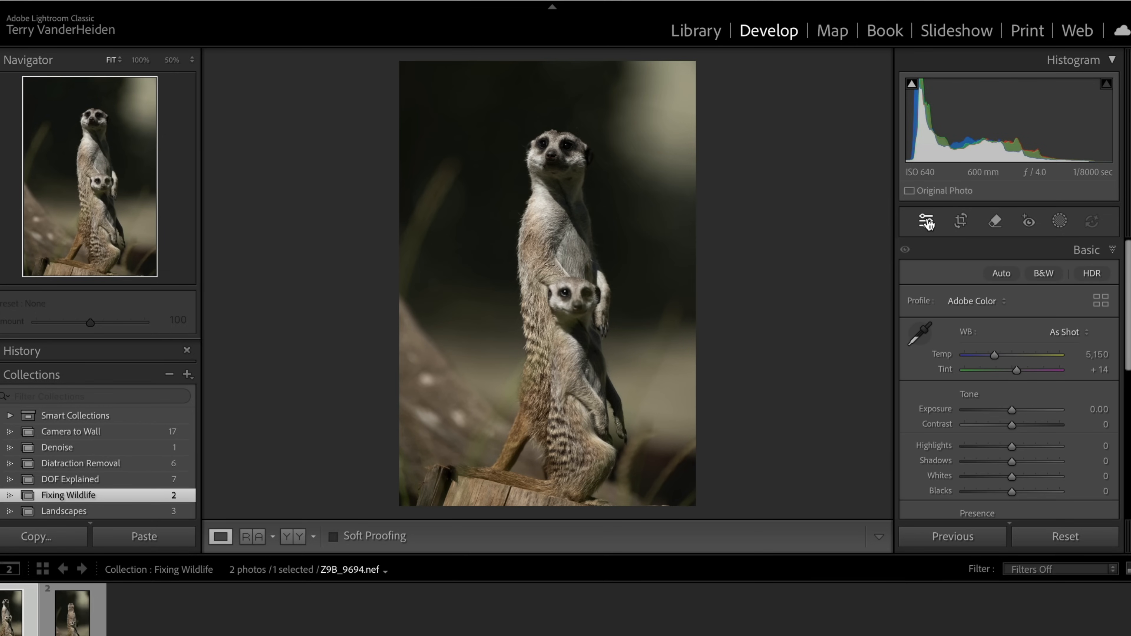
# Step: Set the photo's Exposure to +0.70, Highlights to −67, Shadows to +36 and Blacks to +13
pyautogui.scroll(-1, 1002, 314)
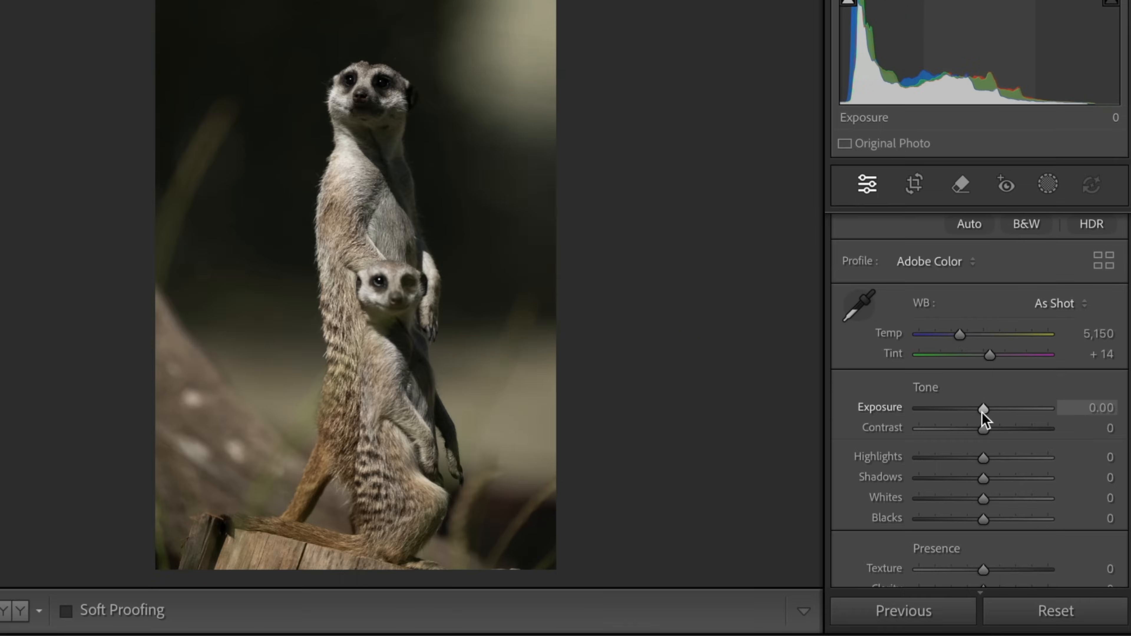
pyautogui.moveTo(983, 414); pyautogui.dragTo(992, 413)
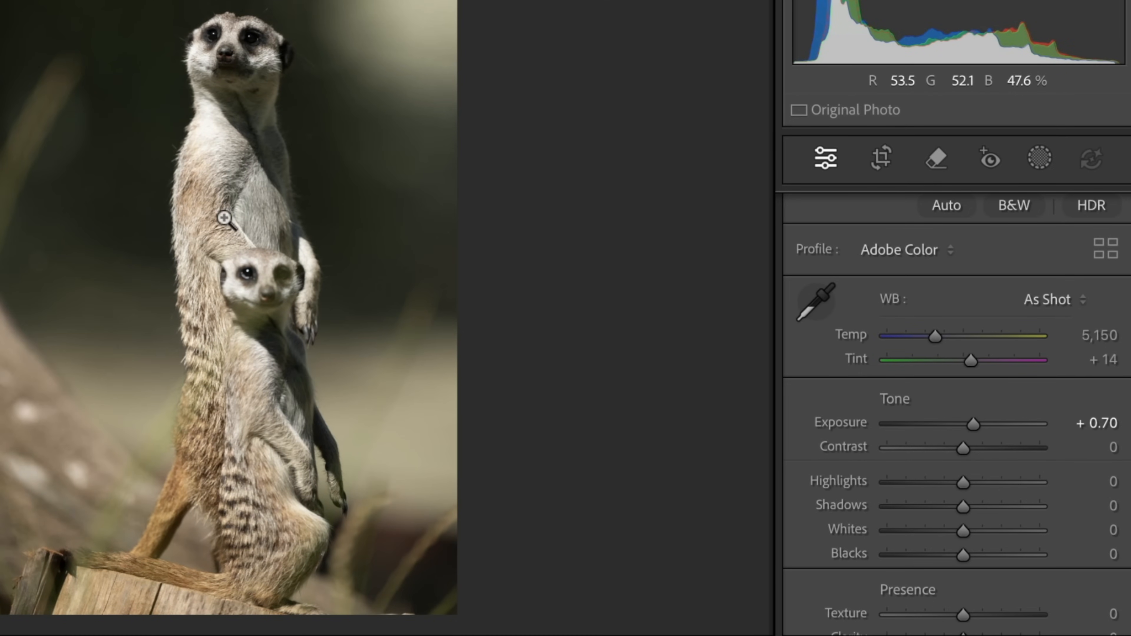
pyautogui.moveTo(961, 484); pyautogui.dragTo(912, 487)
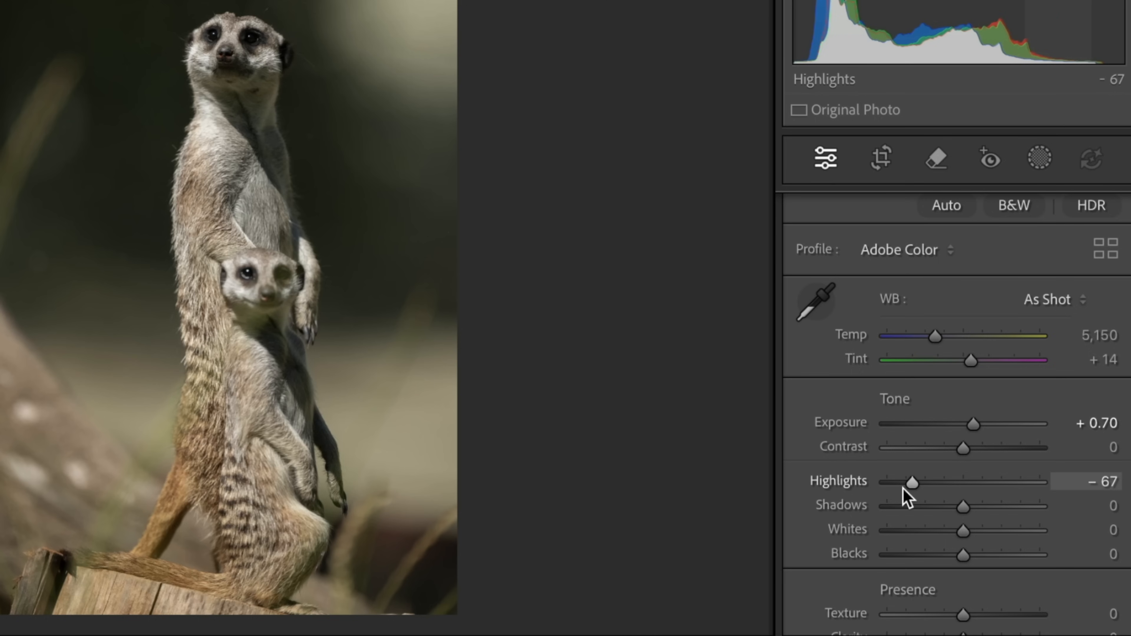
pyautogui.moveTo(966, 508); pyautogui.dragTo(994, 513)
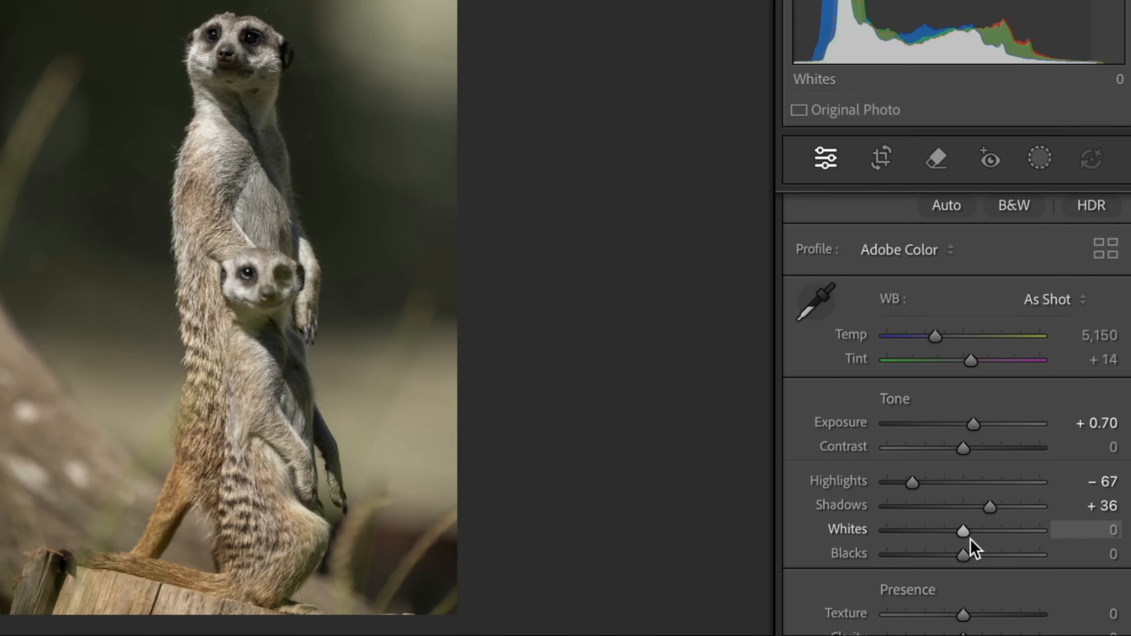
pyautogui.moveTo(963, 555); pyautogui.dragTo(978, 558)
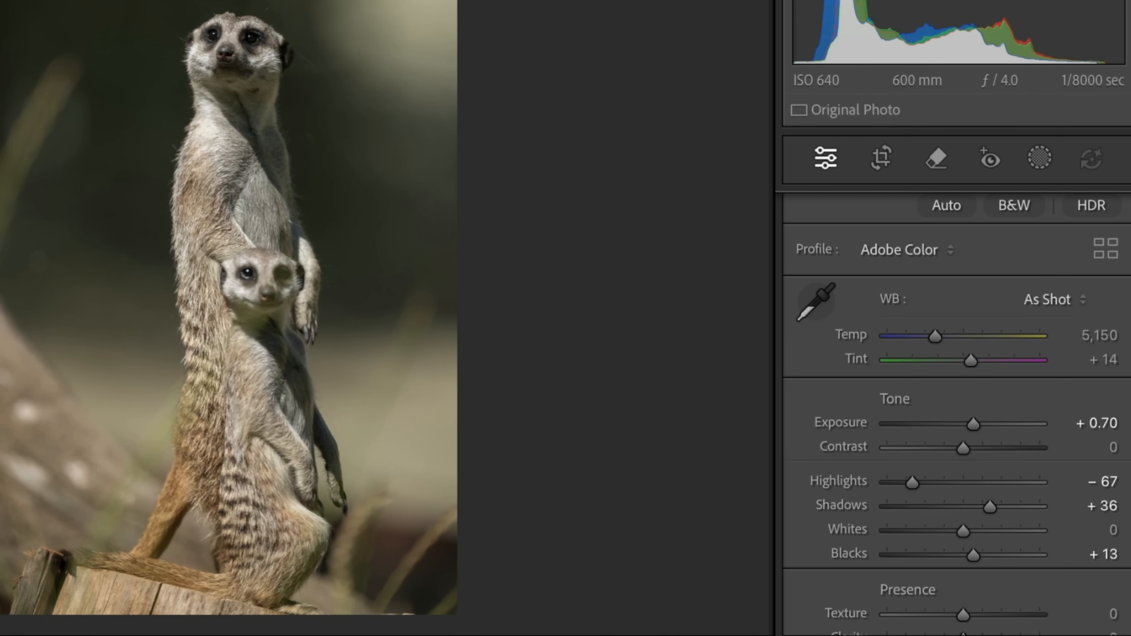
# Step: Try a strong saturation boost of +53 on the photo, and settle on Saturation +4
pyautogui.scroll(-6, 957, 415)
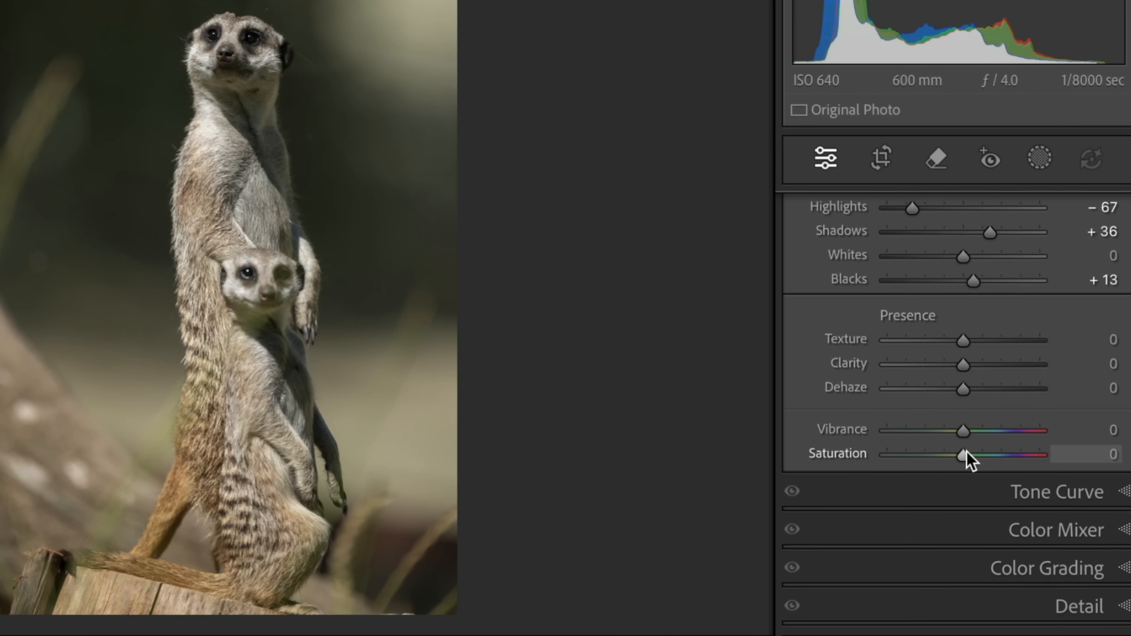
pyautogui.moveTo(967, 451); pyautogui.dragTo(1007, 457)
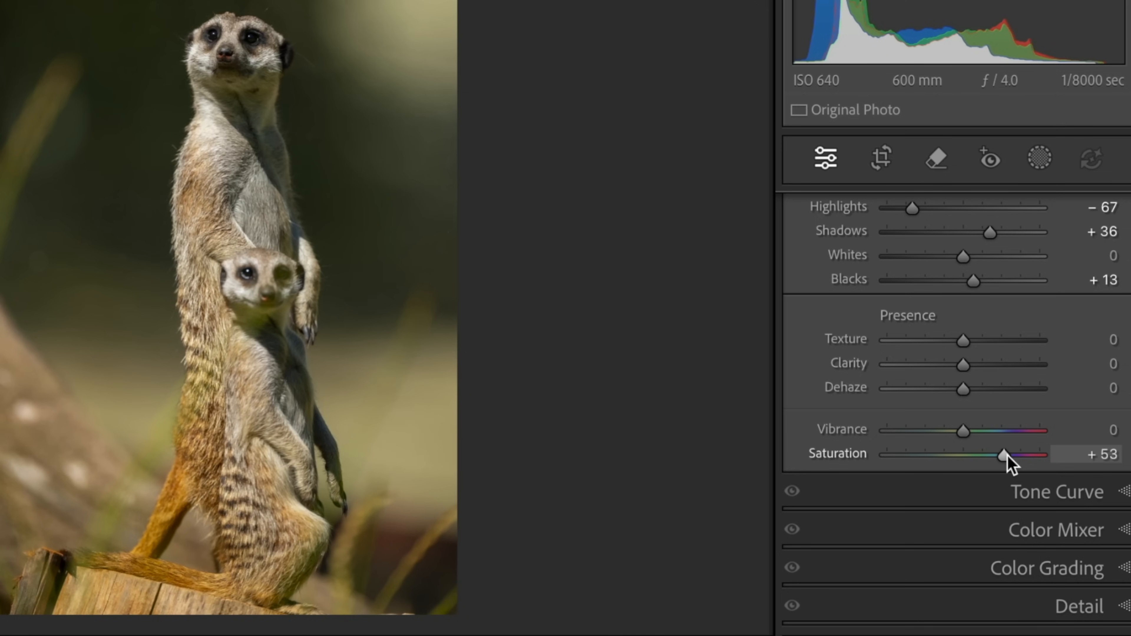
pyautogui.moveTo(1008, 456); pyautogui.dragTo(969, 461)
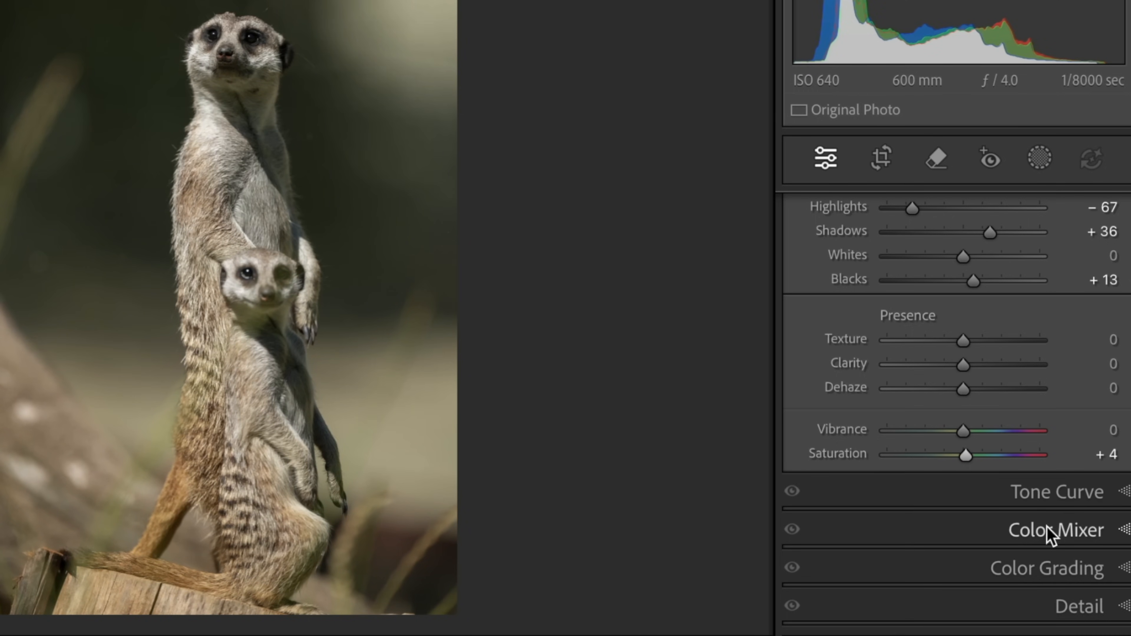
# Step: Sample the taller meerkat's tan lower-back fur with Point Color, set its saturation shift to 27, and compare with the original photo
pyautogui.click(1050, 534)
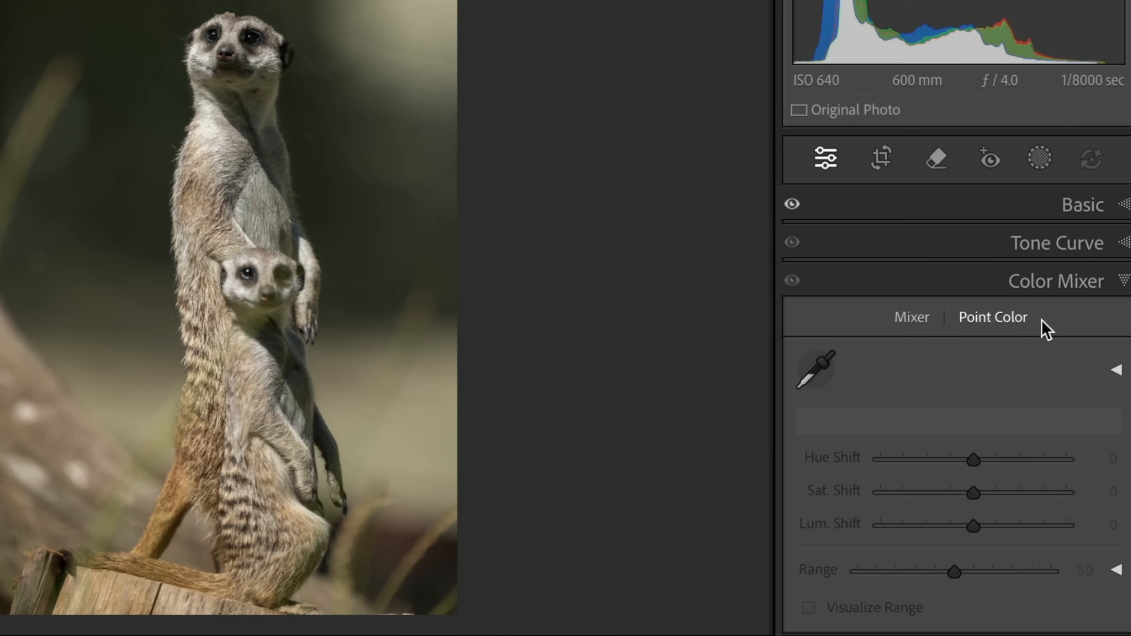
pyautogui.click(822, 371)
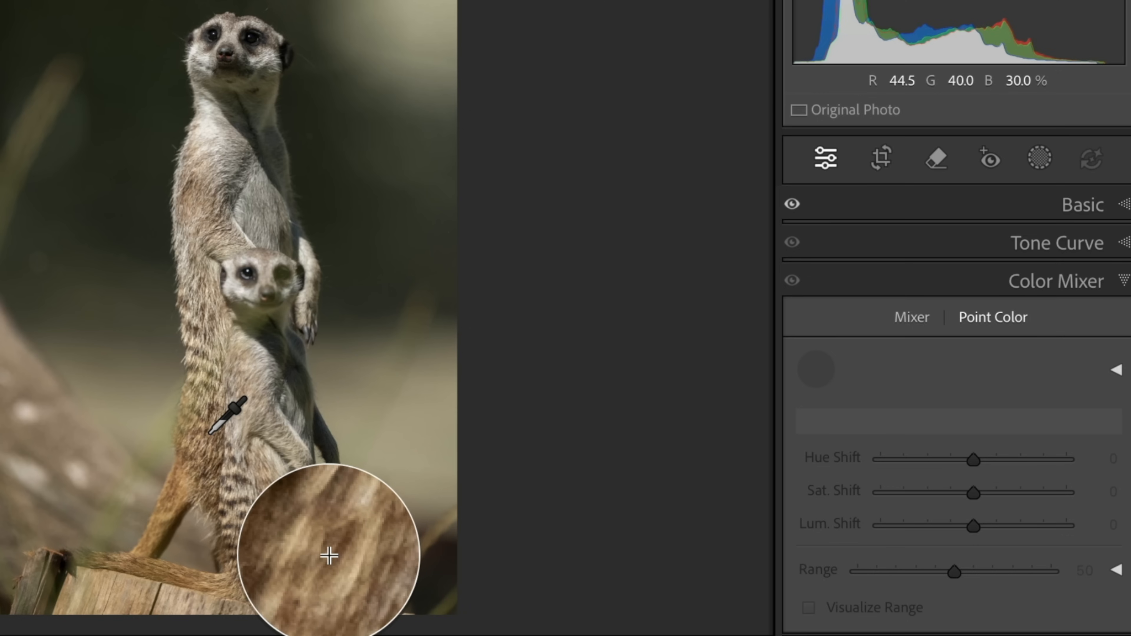
pyautogui.click(210, 433)
pyautogui.scroll(-2, 927, 462)
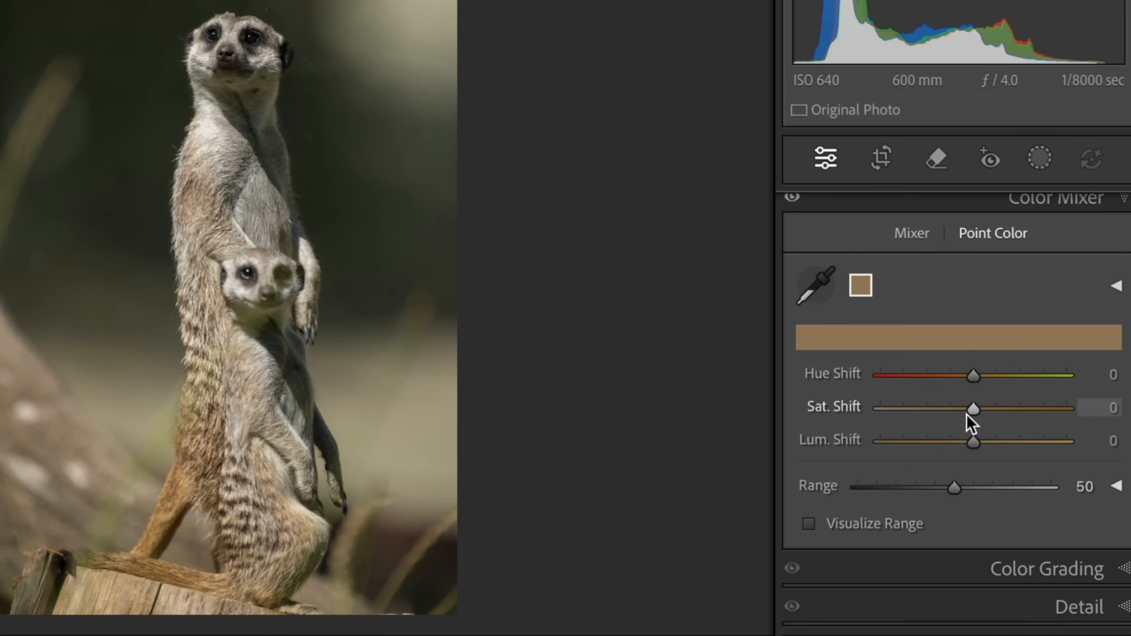
pyautogui.moveTo(972, 411); pyautogui.dragTo(997, 414)
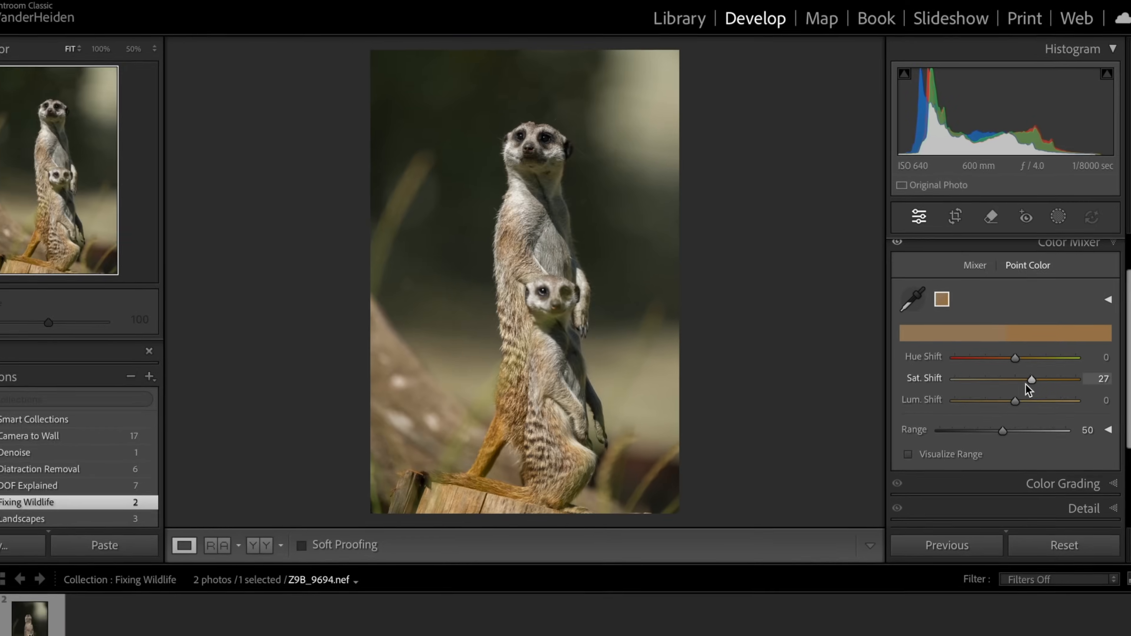
pyautogui.press('\\')
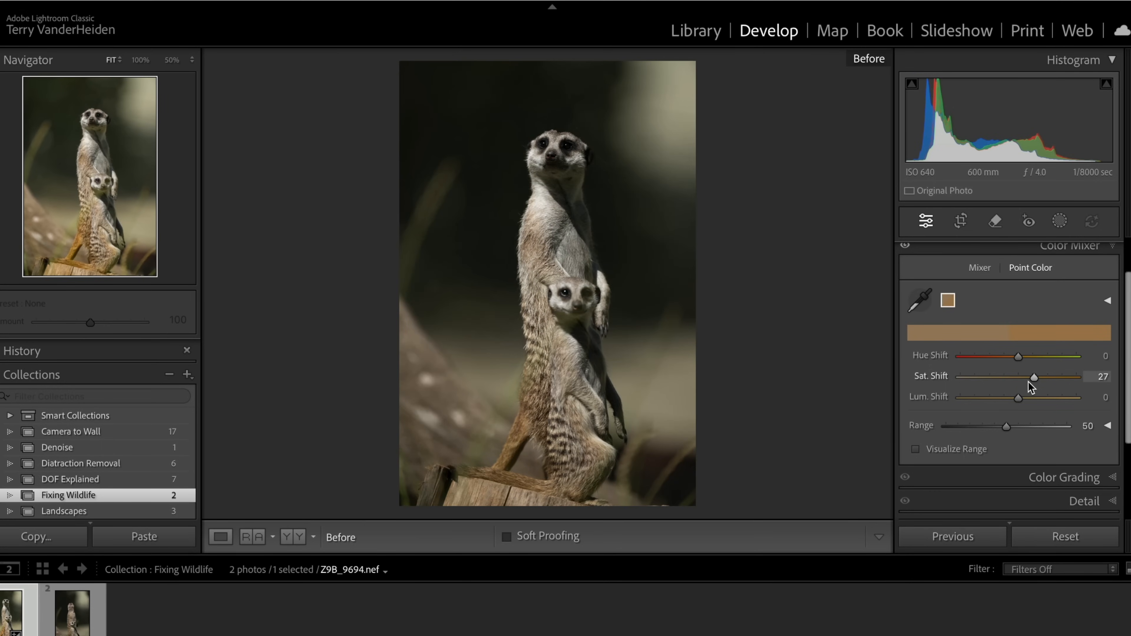
pyautogui.press('\\')
pyautogui.press('\\')
pyautogui.press('\\')
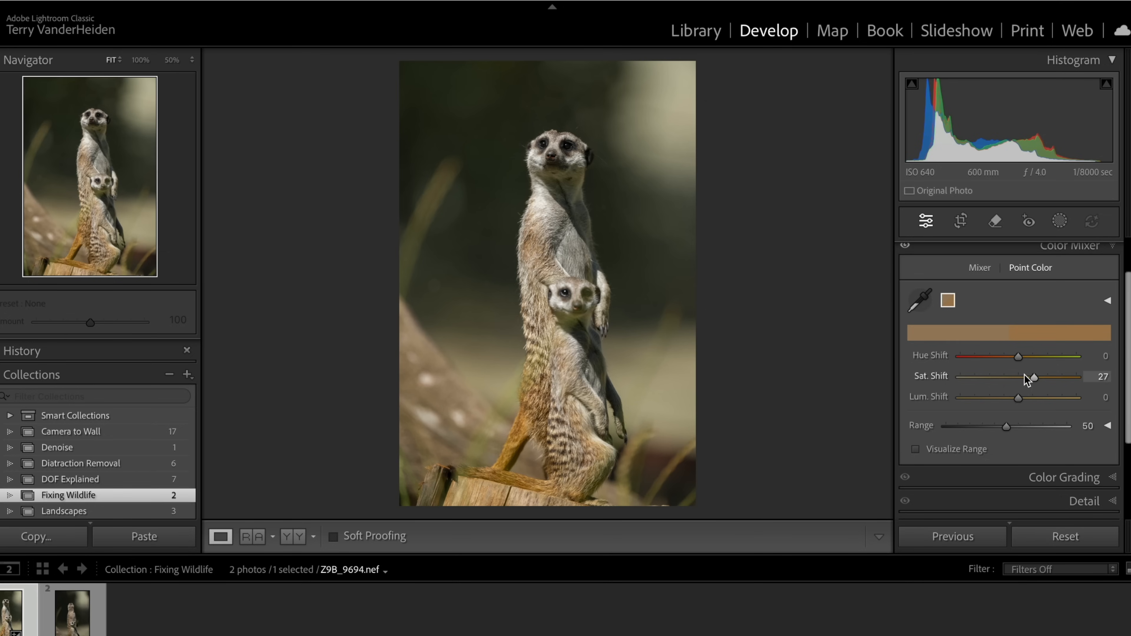
# Step: Inspect the taller meerkat's head and fur at 100%, apply Denoise at 50, and compare before and after
pyautogui.click(1110, 503)
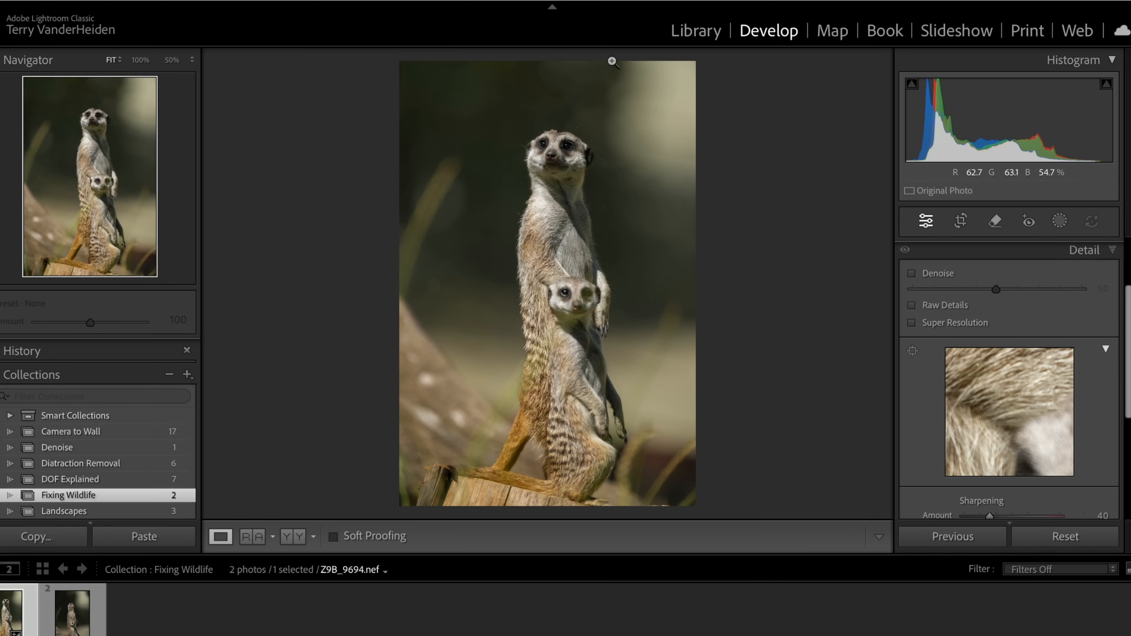
pyautogui.click(140, 60)
pyautogui.moveTo(545, 214); pyautogui.dragTo(412, 492)
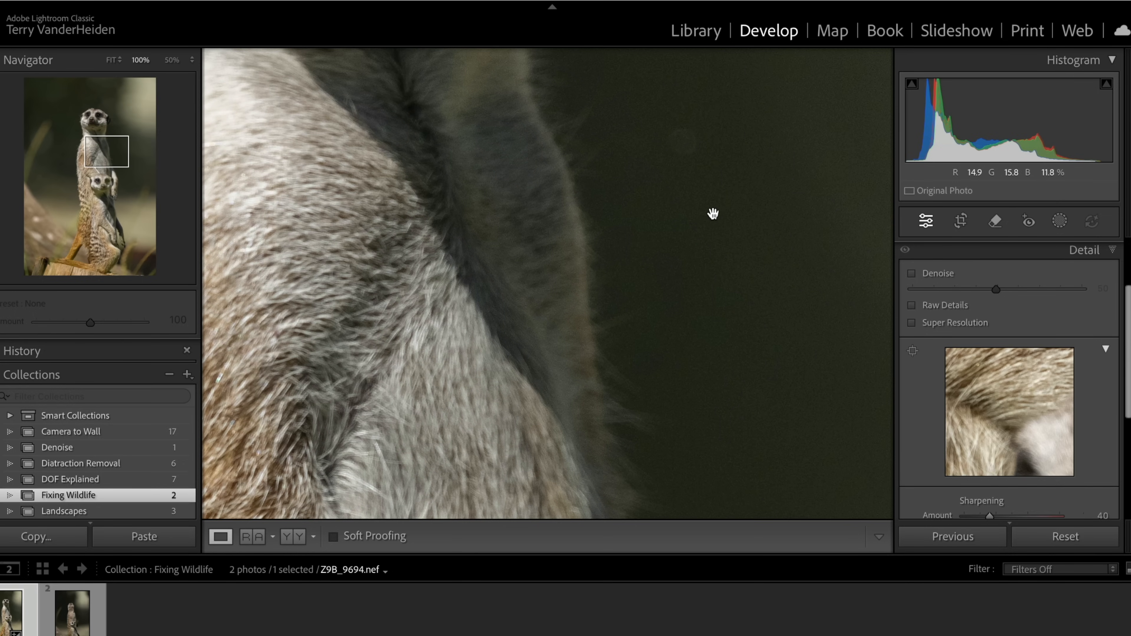
pyautogui.scroll(10, 642, 189)
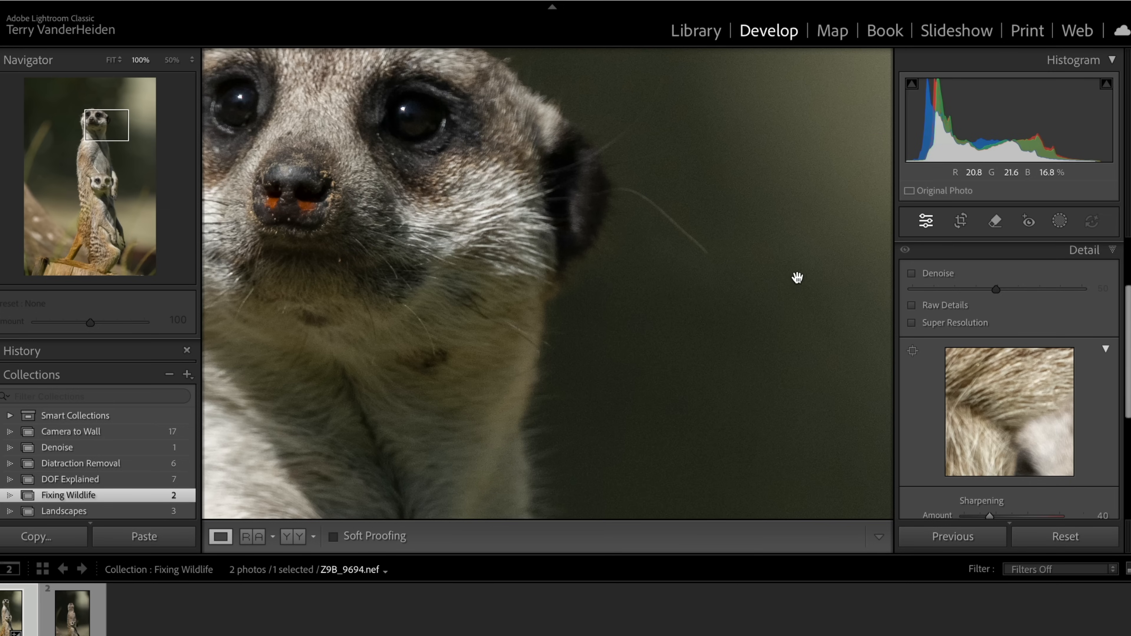
pyautogui.click(912, 273)
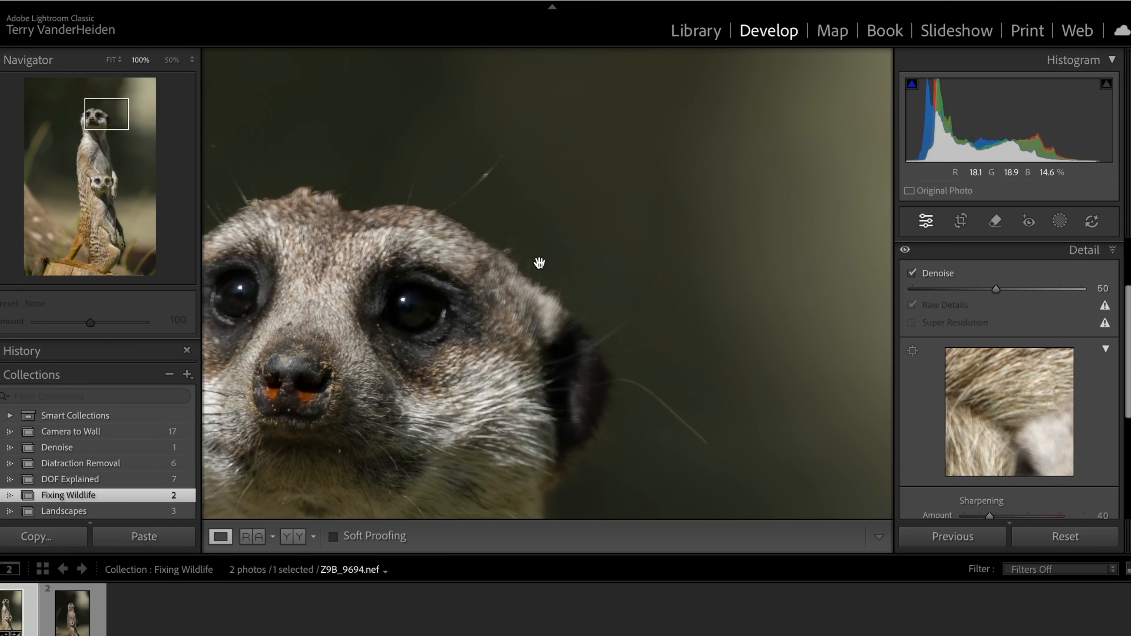
pyautogui.press('\\')
pyautogui.press('\\')
# Step: Synchronize the develop settings from Z9B_9694.nef to Z9B_9746.nef, including Denoise, Raw Details, Super Resolution
pyautogui.press('n')
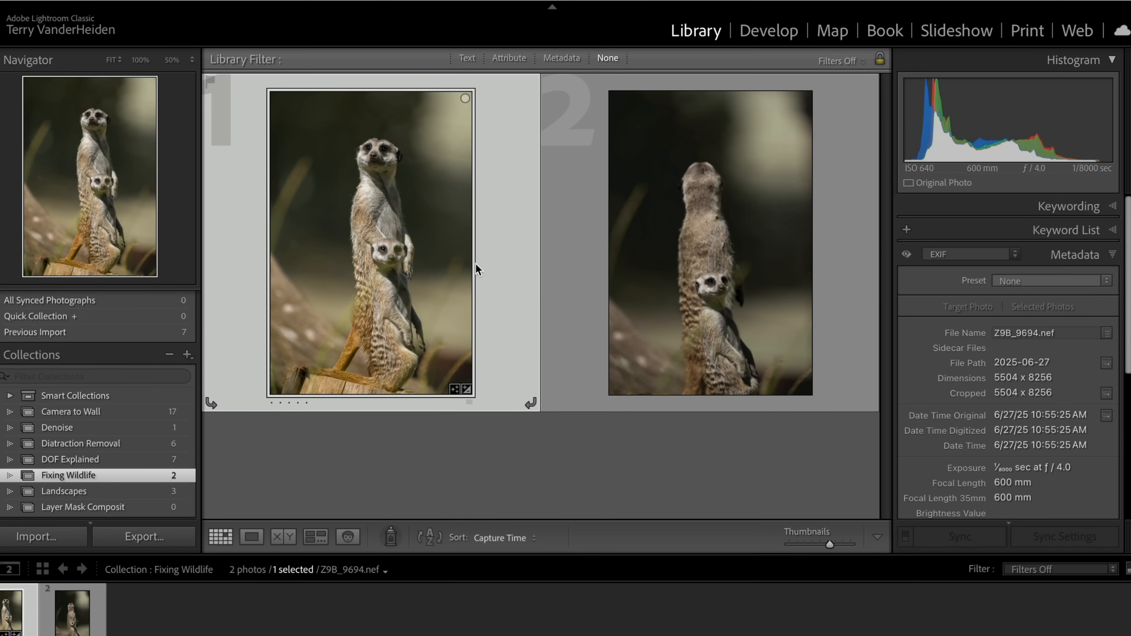
pyautogui.keyDown('ctrl'); pyautogui.click(657, 275); pyautogui.keyUp('ctrl')
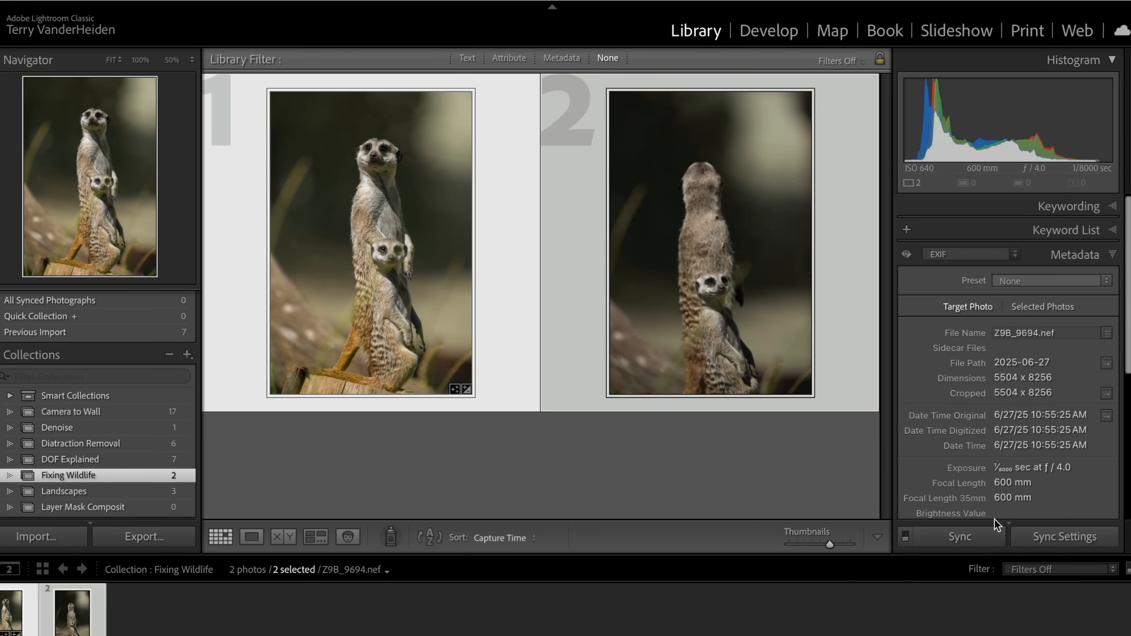
pyautogui.click(1069, 537)
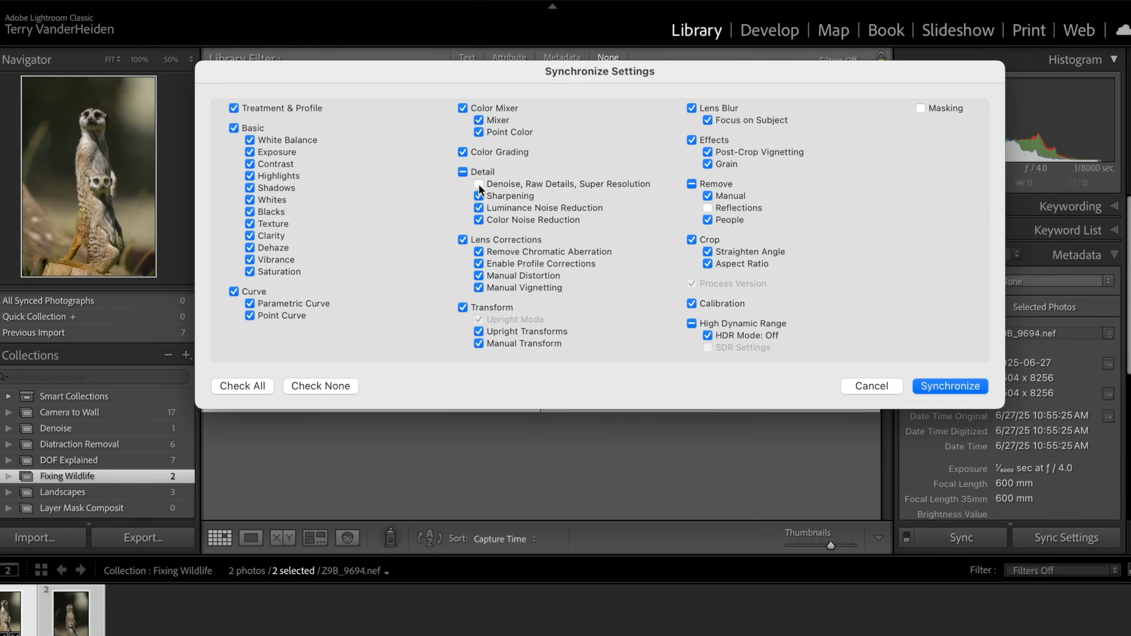
pyautogui.click(479, 184)
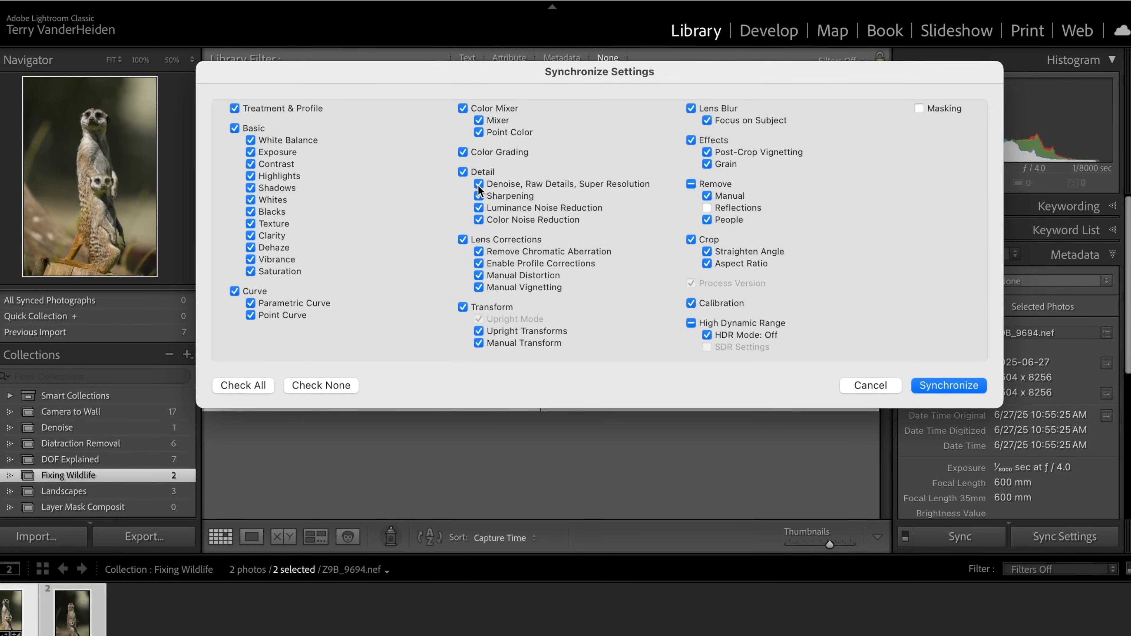
pyautogui.click(941, 391)
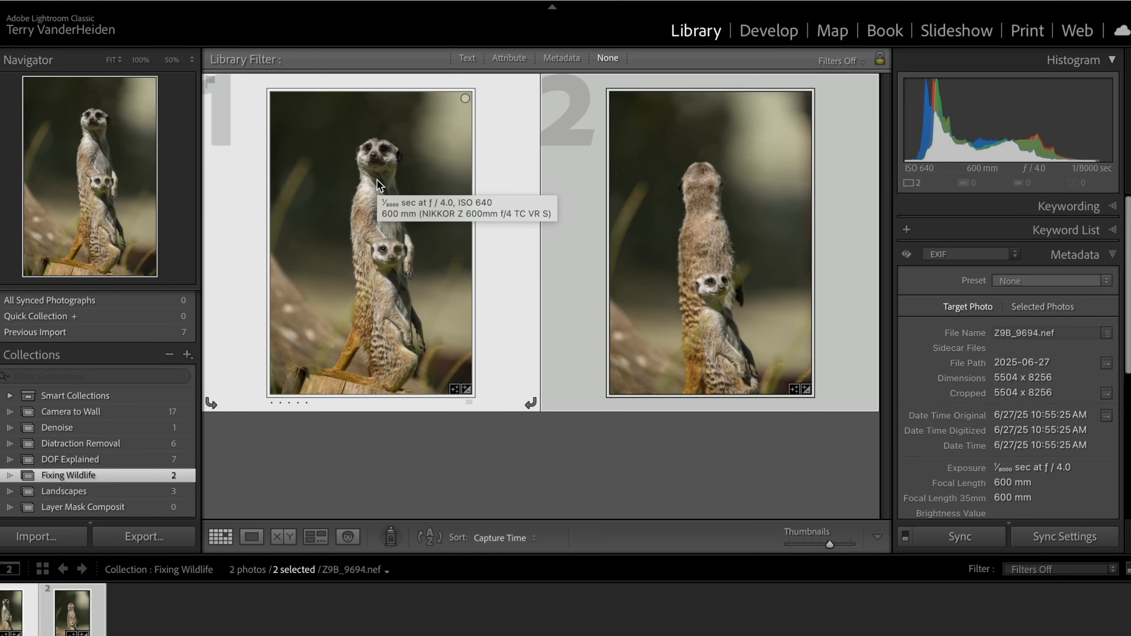
# Step: Open both selected meerkat photos in Adobe Photoshop 2025 for editing
pyautogui.click(616, 275)
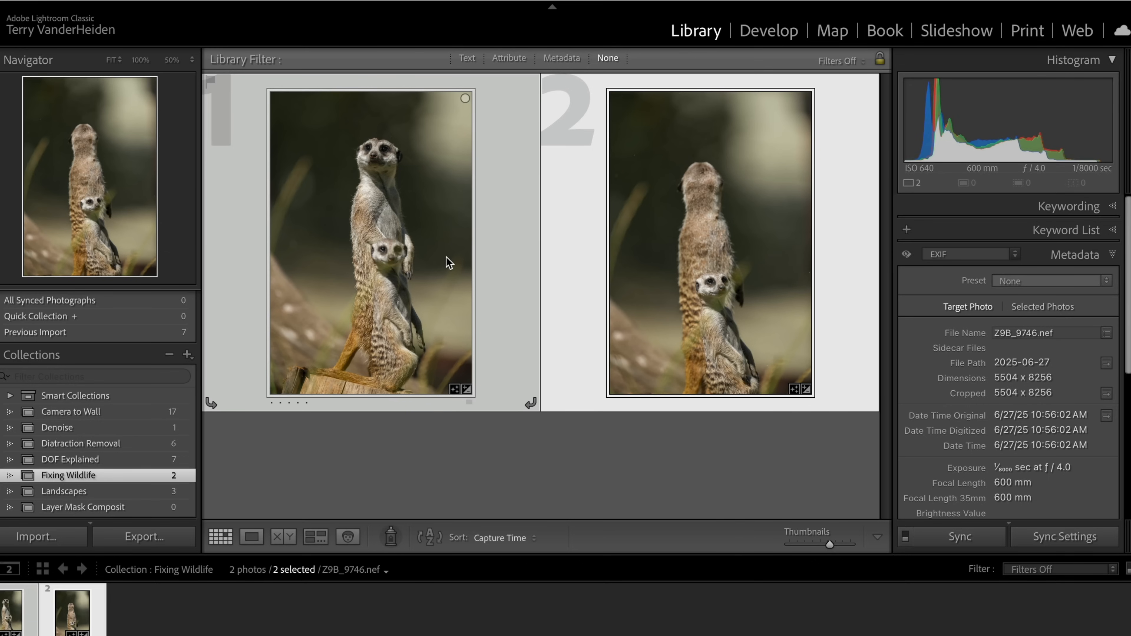
pyautogui.click(447, 262)
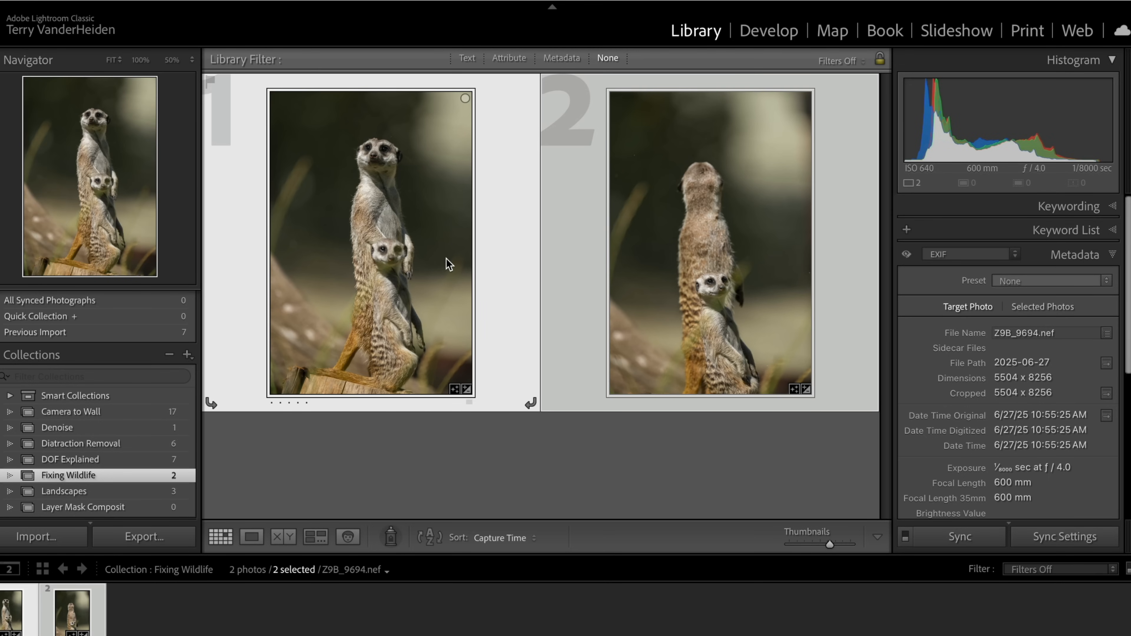
pyautogui.rightClick(450, 252)
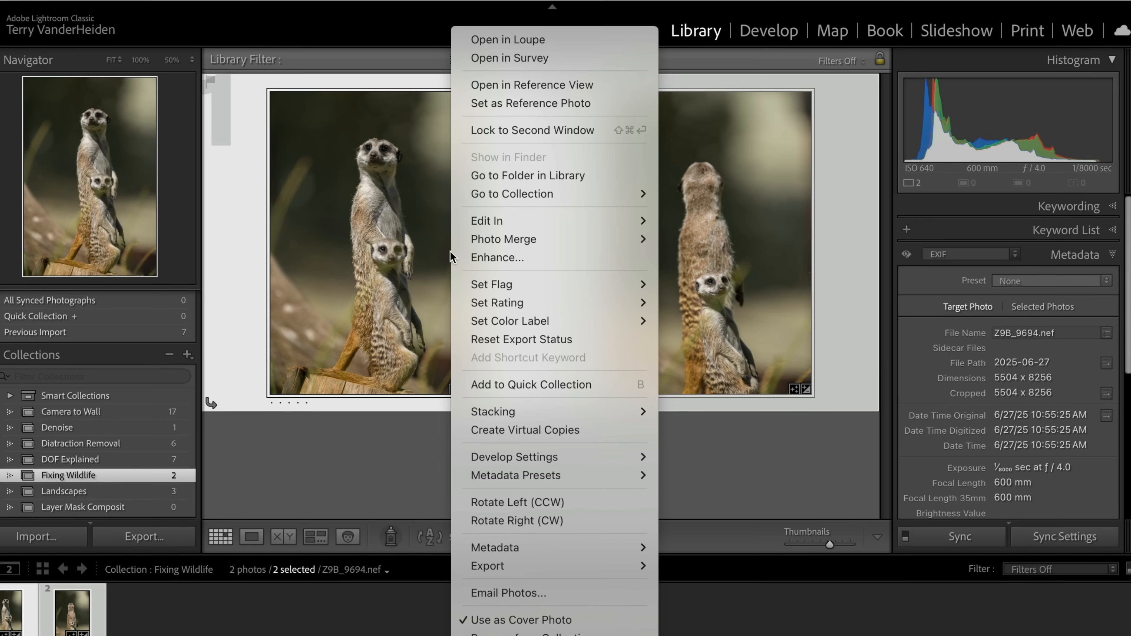
pyautogui.moveTo(485, 223)
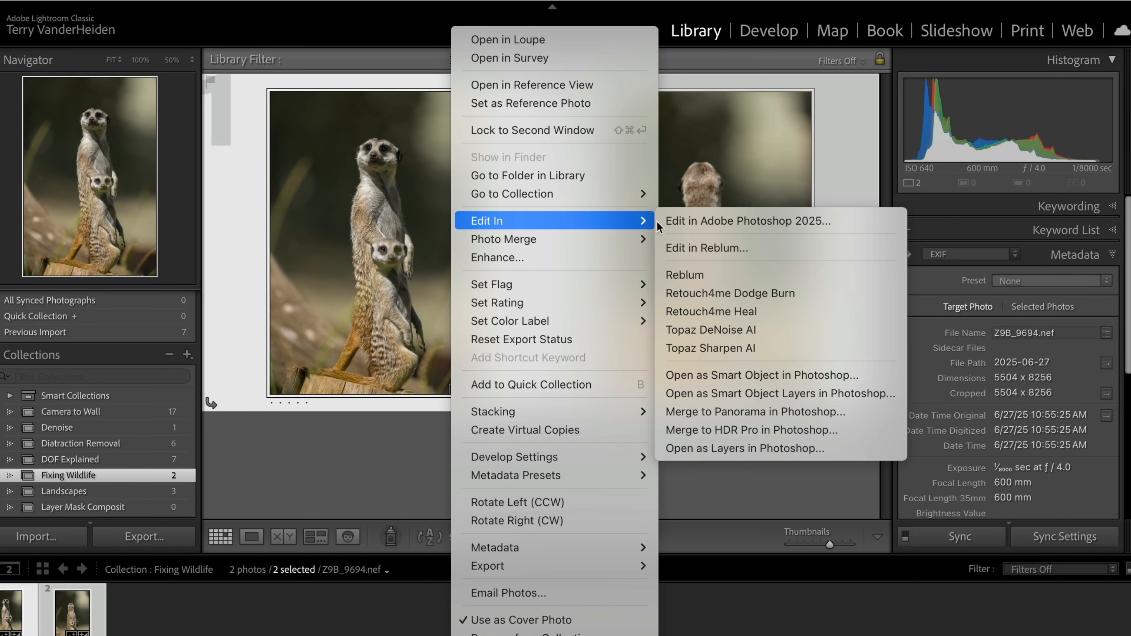
pyautogui.click(695, 221)
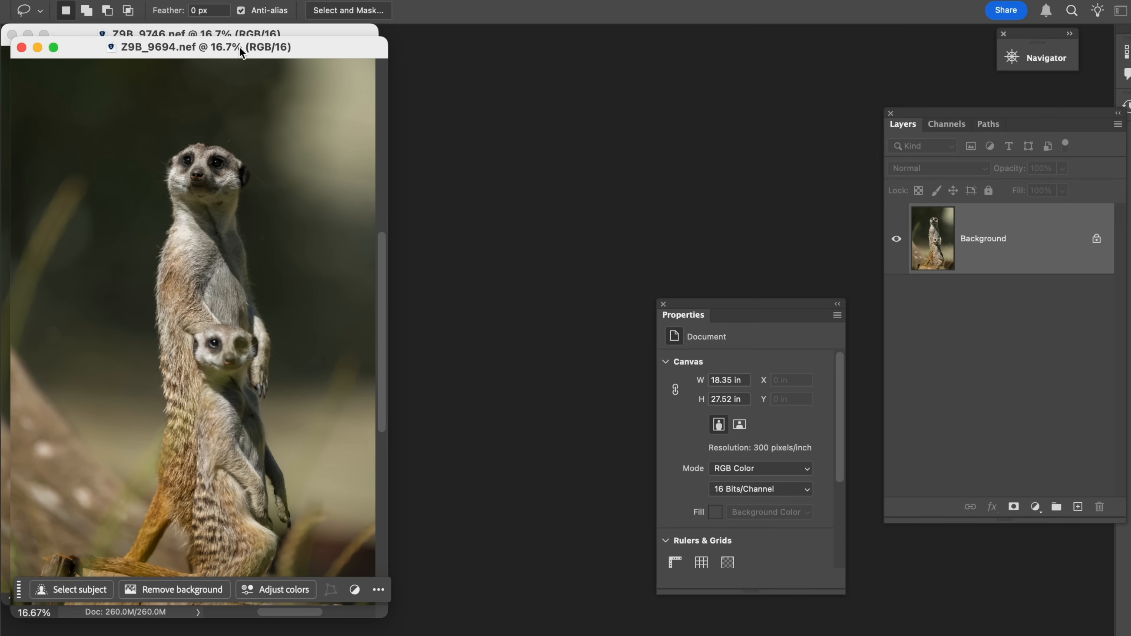
# Step: Arrange the two document windows side by side and make Z9B_9746.nef the active document
pyautogui.moveTo(240, 52); pyautogui.dragTo(503, 45)
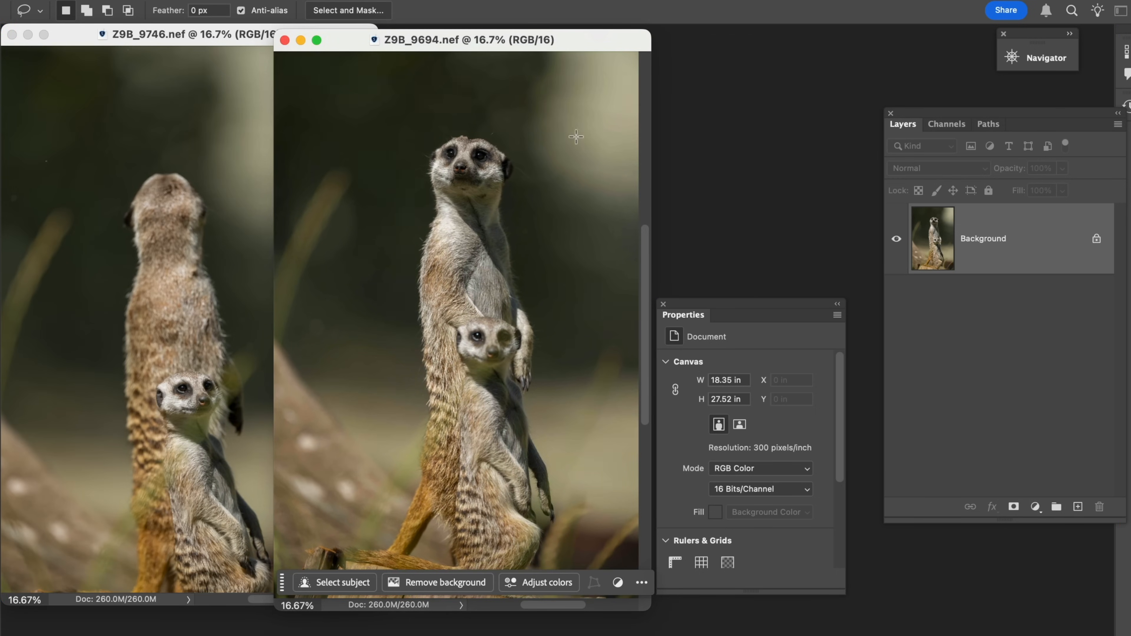
pyautogui.moveTo(432, 40); pyautogui.dragTo(462, 43)
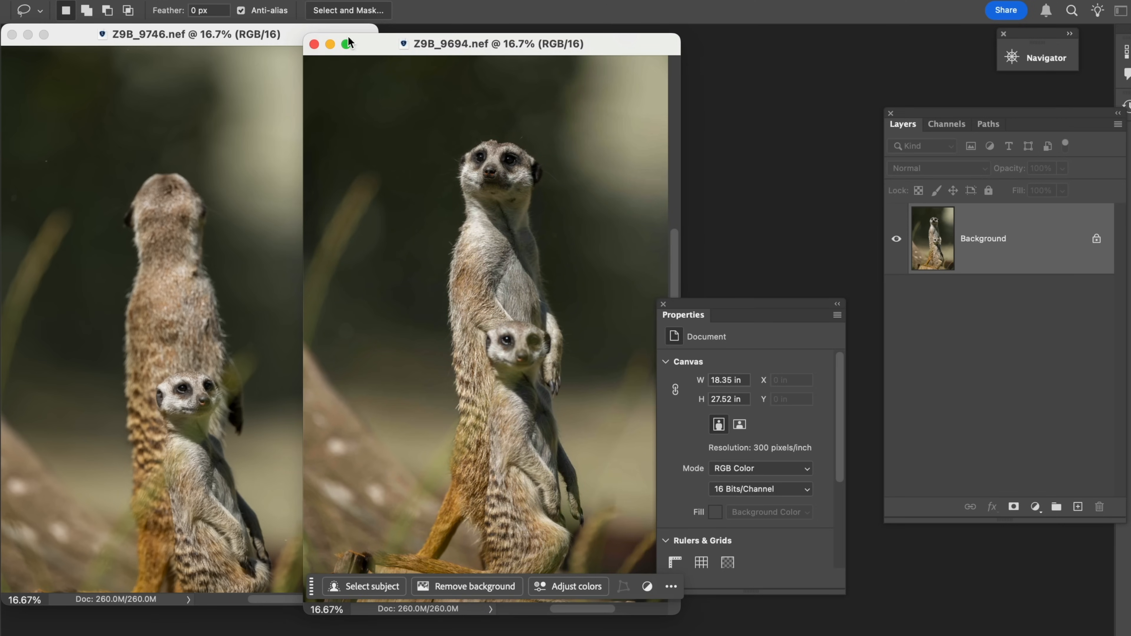
pyautogui.click(215, 41)
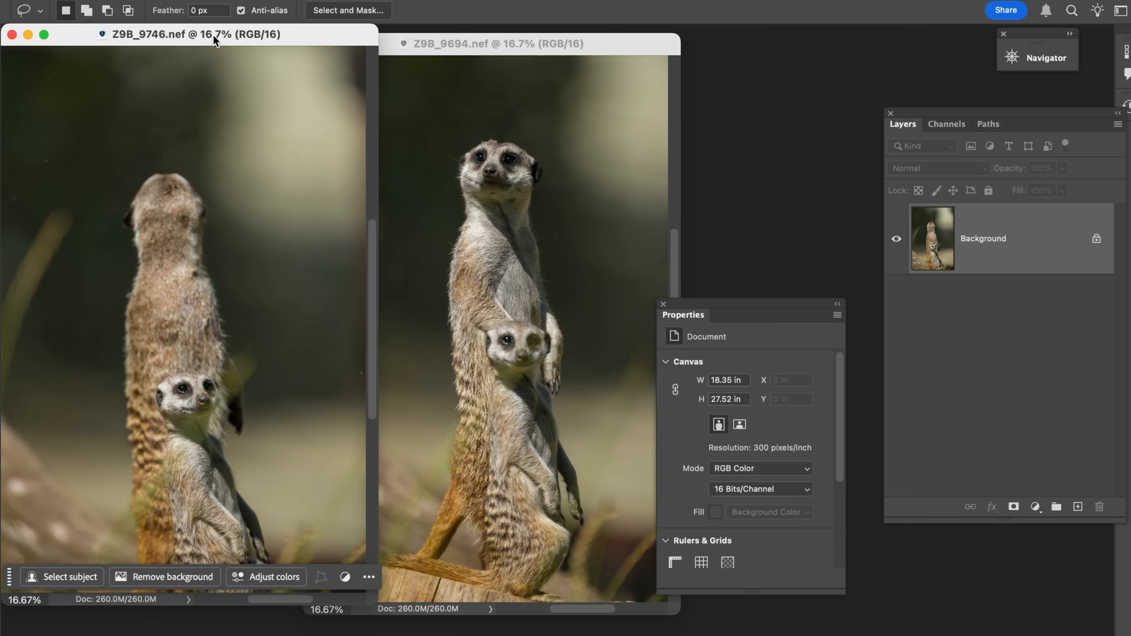
# Step: Lasso a loose outline around the smaller meerkat in Z9B_9746.nef and copy the selection to a new layer
pyautogui.moveTo(372, 255); pyautogui.dragTo(370, 312)
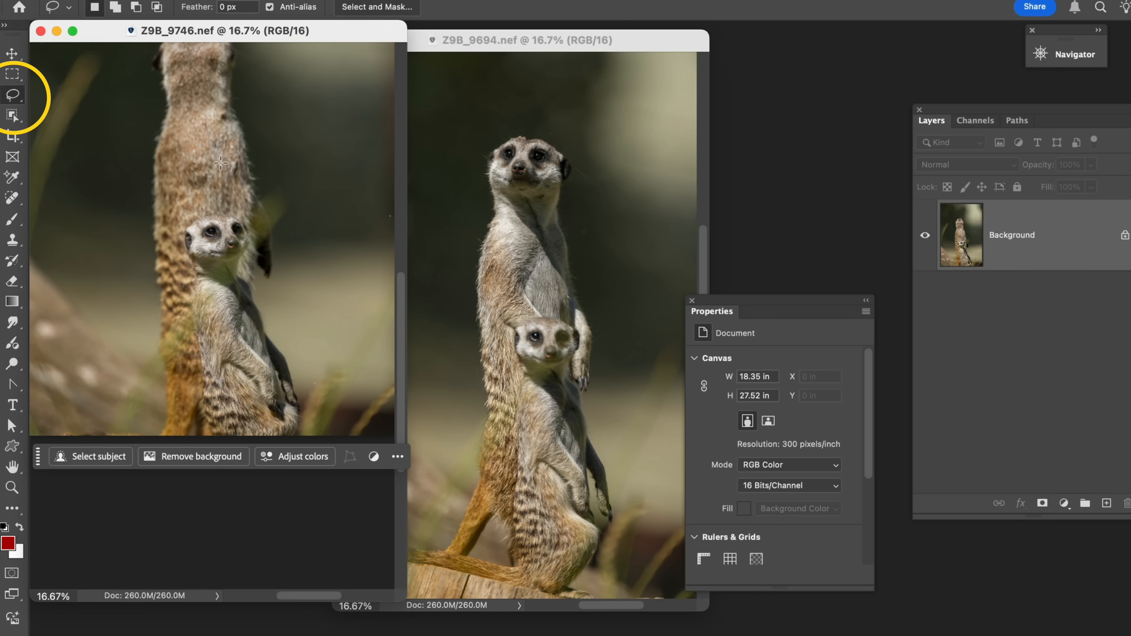
pyautogui.moveTo(263, 277); pyautogui.dragTo(252, 218)
pyautogui.moveTo(168, 240)
pyautogui.mouseDown()
pyautogui.moveTo(190, 439)
pyautogui.moveTo(210, 457)
pyautogui.moveTo(284, 476)
pyautogui.moveTo(314, 468)
pyautogui.mouseUp()
pyautogui.moveTo(317, 425); pyautogui.dragTo(301, 338)
pyautogui.moveTo(265, 278); pyautogui.dragTo(263, 273)
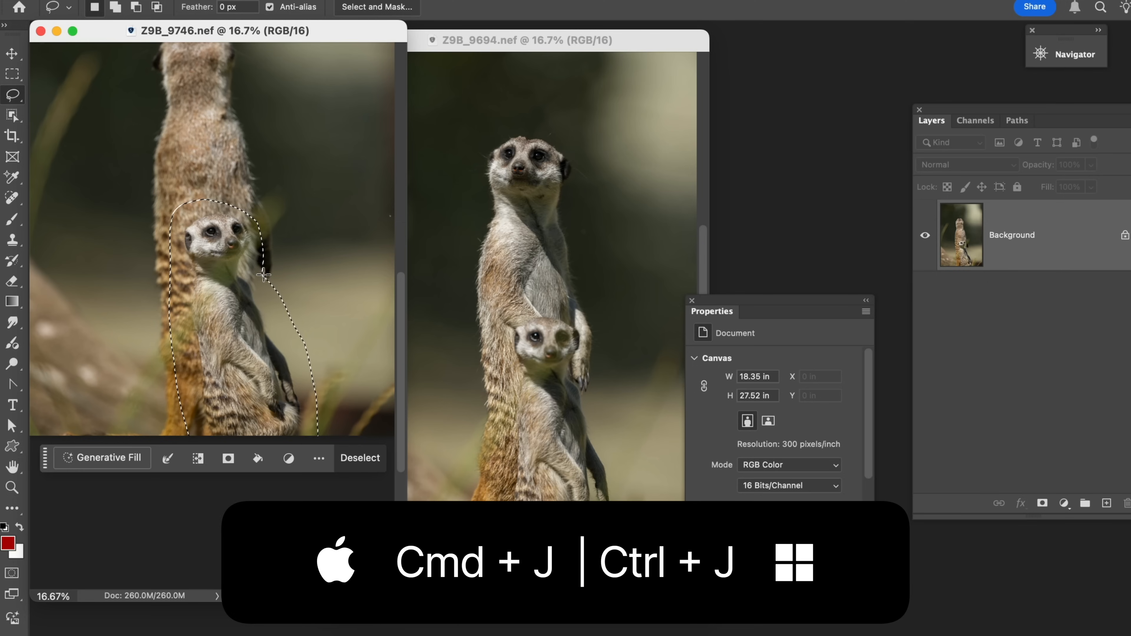
pyautogui.press('super+j')
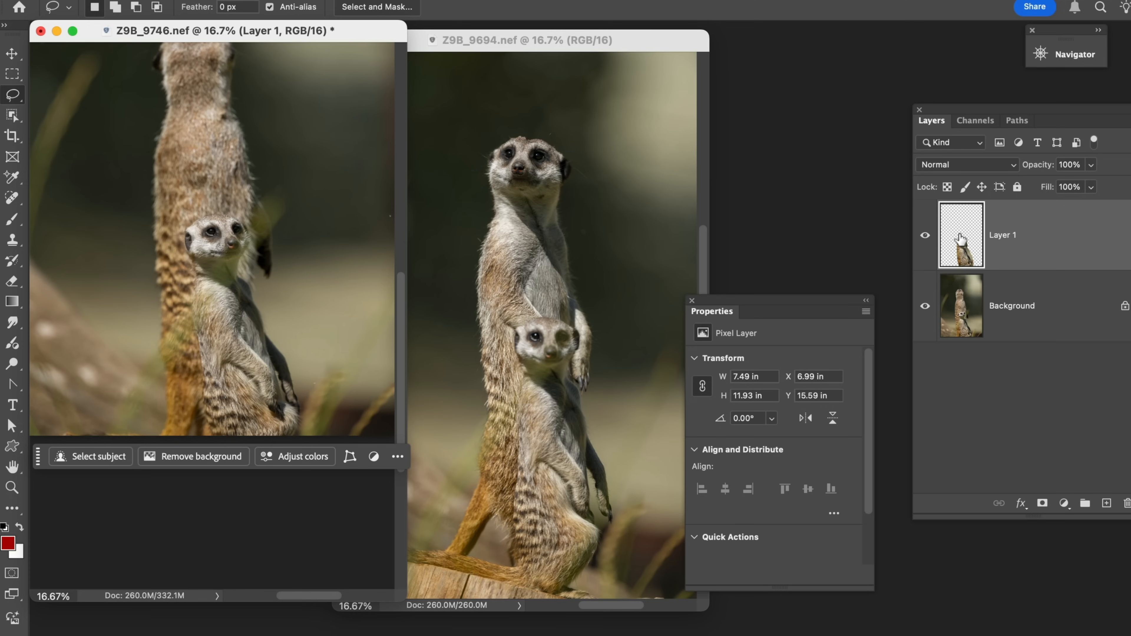
# Step: Copy the cut-out meerkat layer into Z9B_9694.nef, and close Z9B_9746.nef without saving its changes
pyautogui.moveTo(960, 240); pyautogui.dragTo(518, 307)
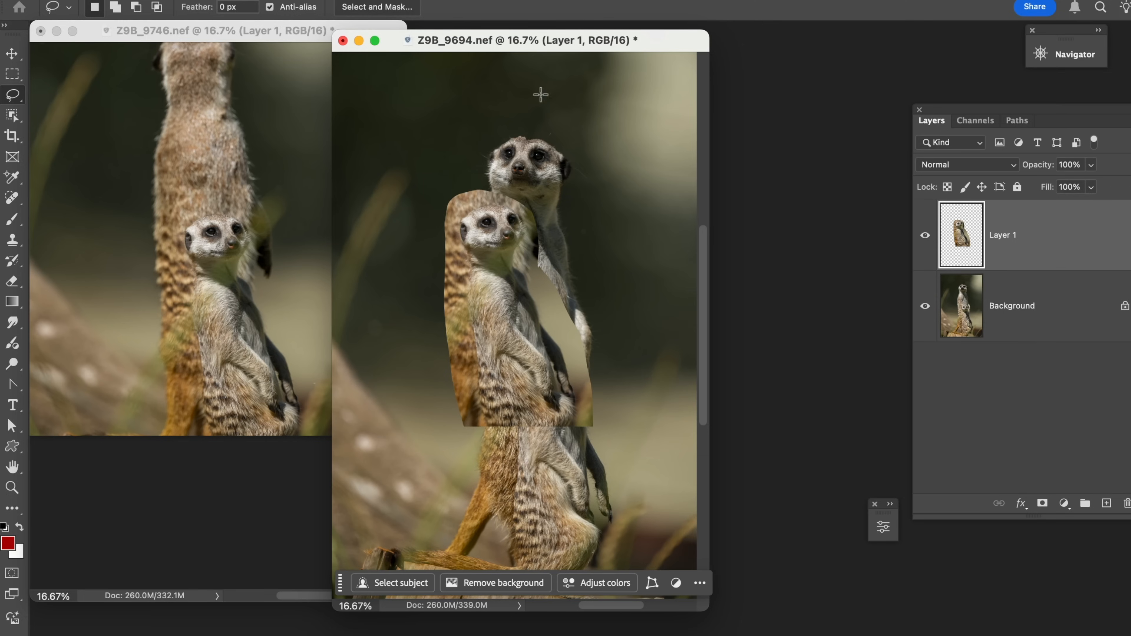
pyautogui.click(163, 30)
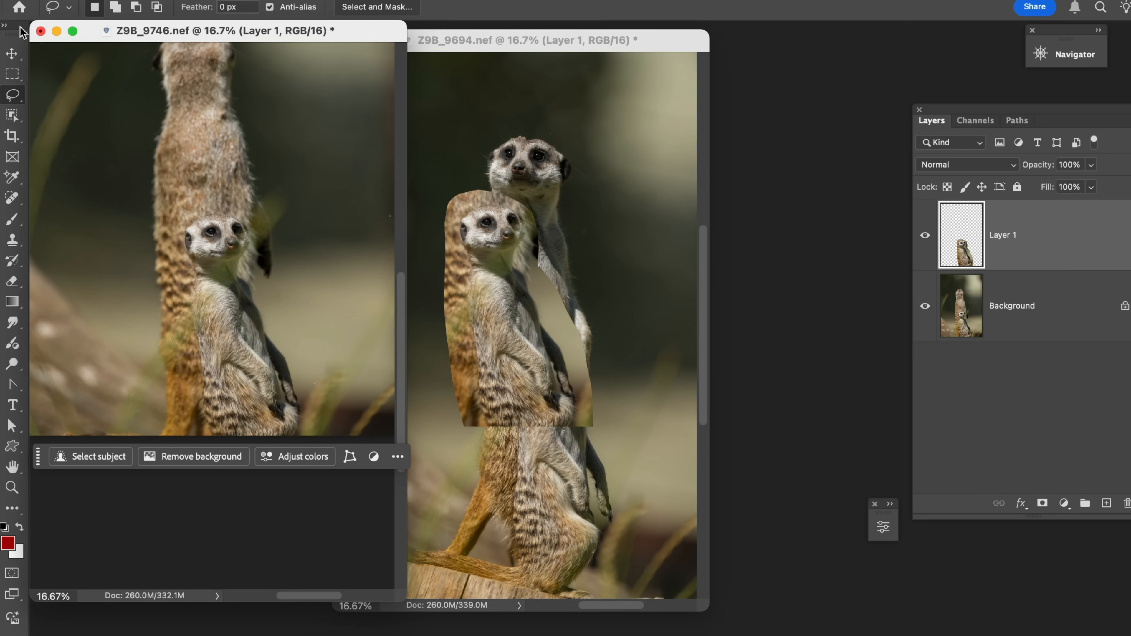
pyautogui.click(44, 31)
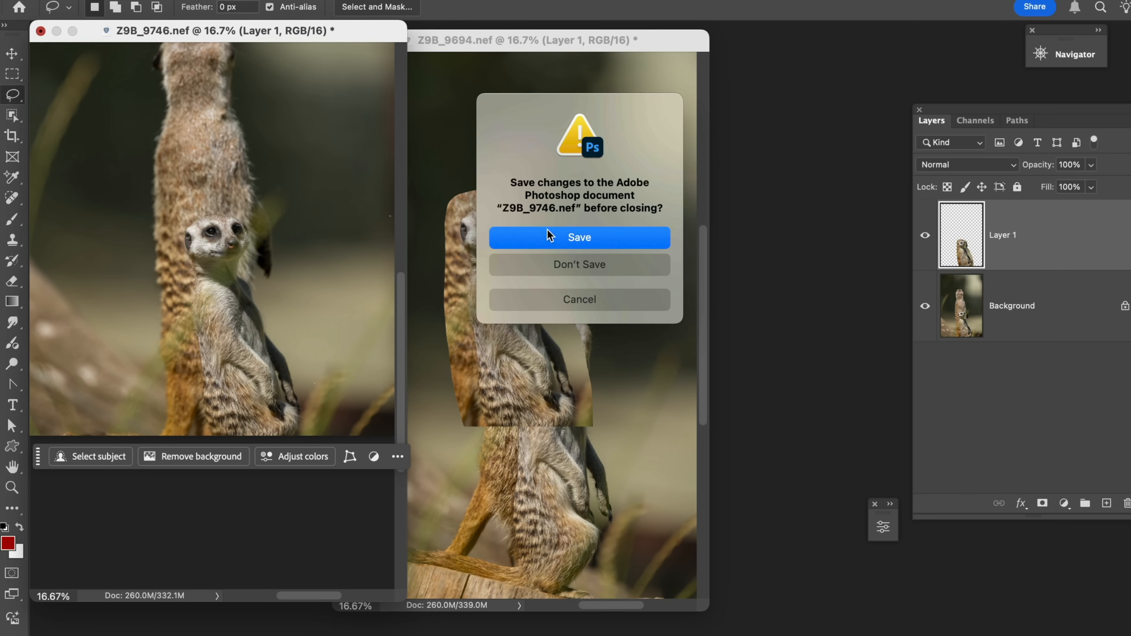
pyautogui.click(555, 263)
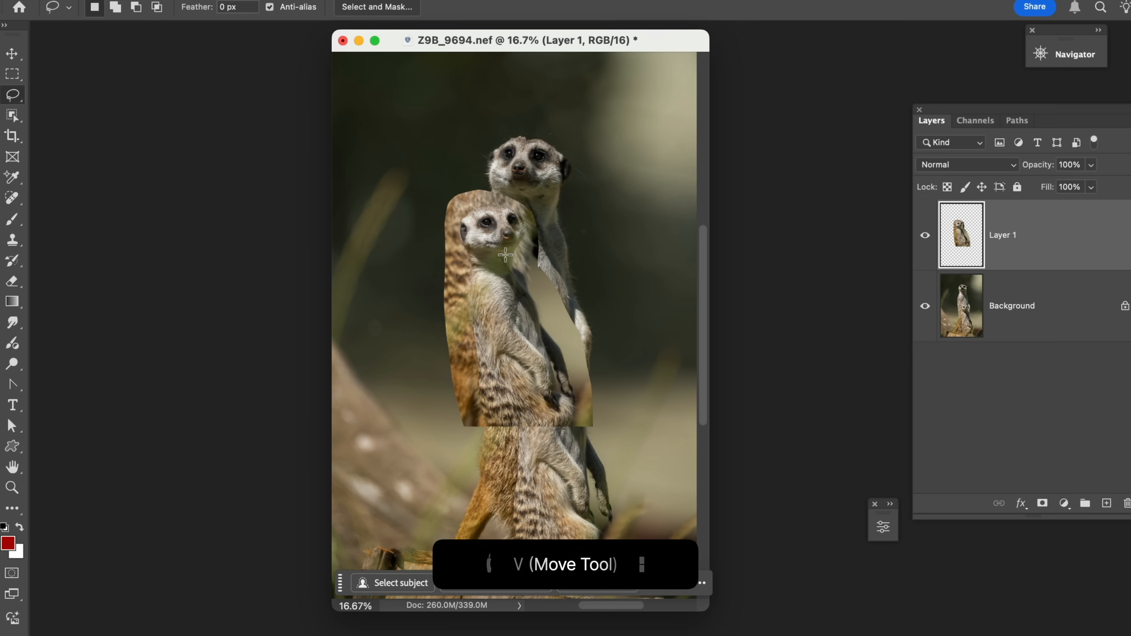
# Step: Move Layer 1 over the smaller meerkat in the background photo and lower the layer's opacity to 75%
pyautogui.press('v')
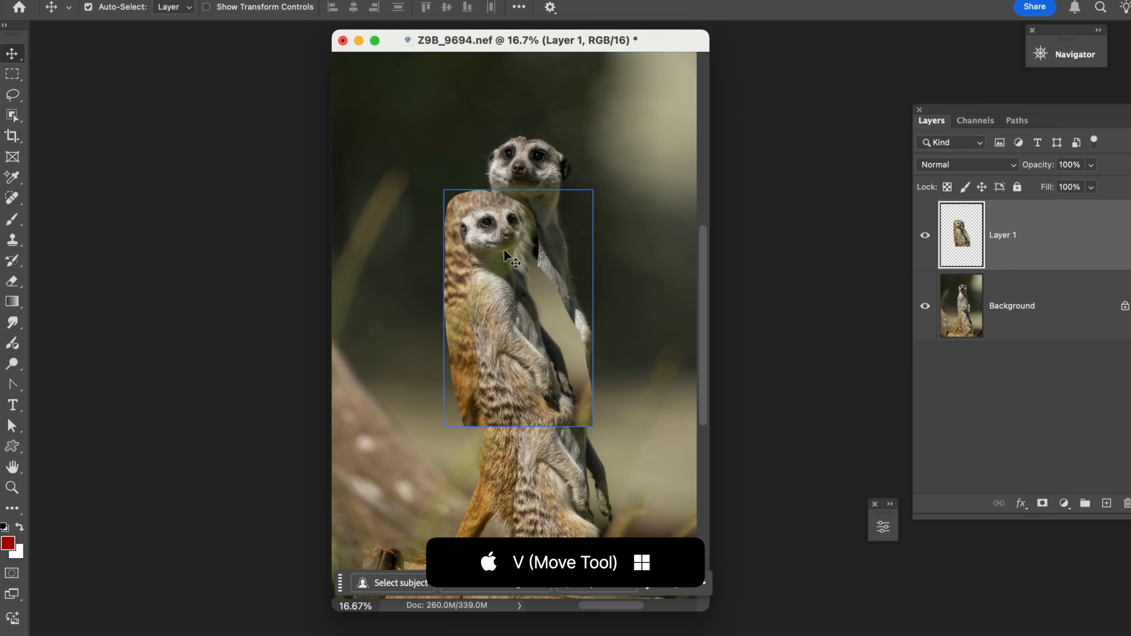
pyautogui.moveTo(485, 255); pyautogui.dragTo(539, 364)
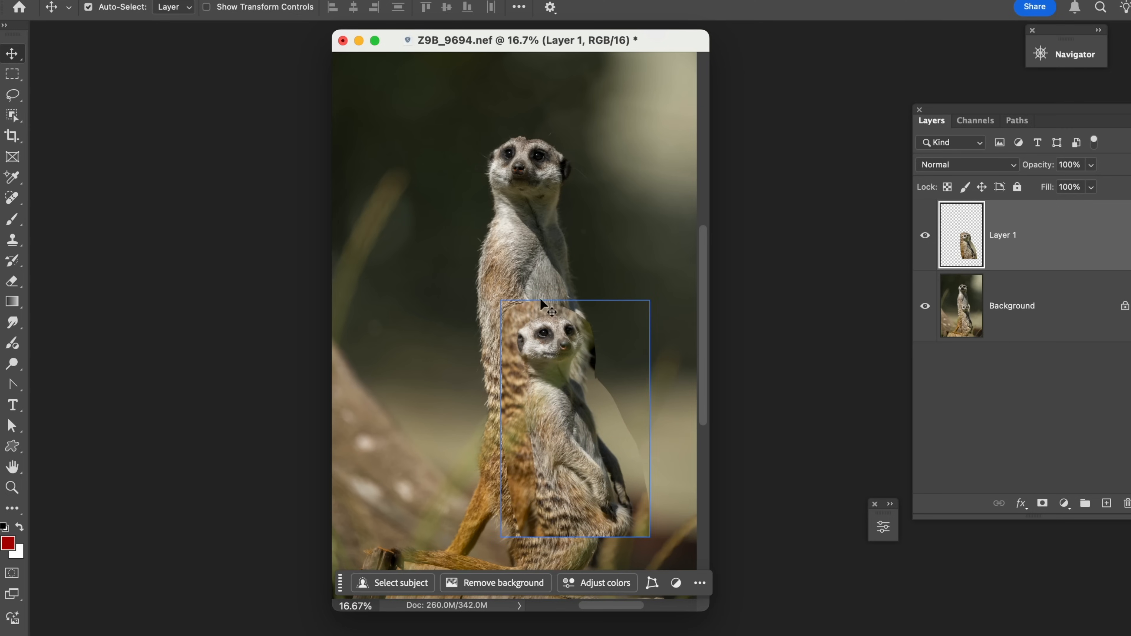
pyautogui.moveTo(1040, 169); pyautogui.dragTo(1020, 173)
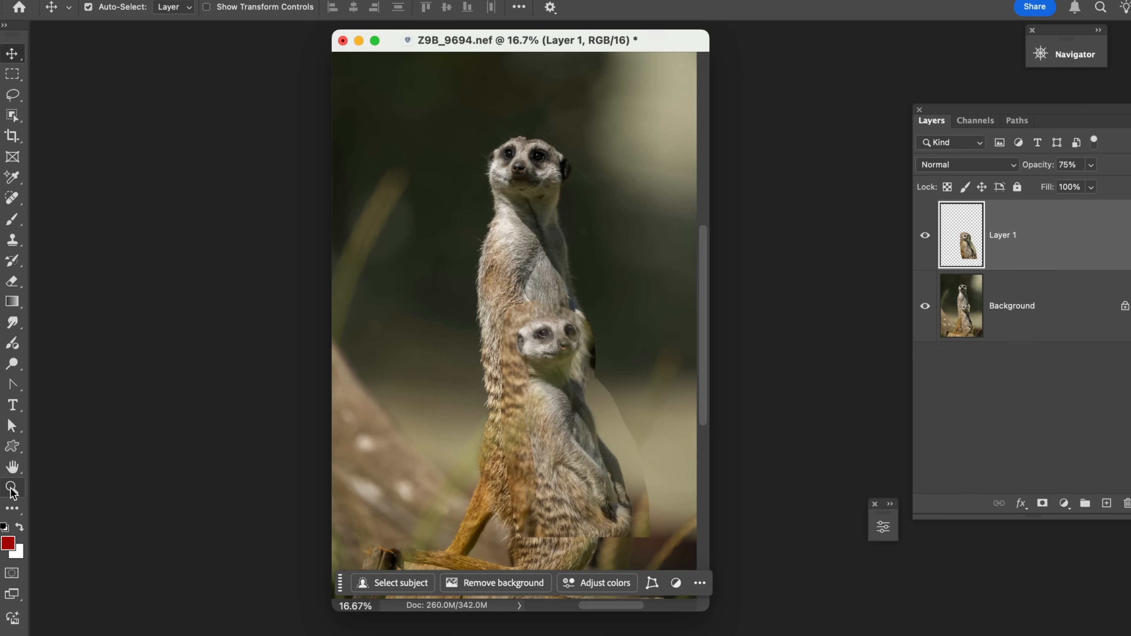
# Step: Reset the colours to default and align the eye of the copied face with the background meerkat's eye using the Move tool
pyautogui.press('d')
pyautogui.click(11, 489)
pyautogui.moveTo(493, 285); pyautogui.dragTo(616, 467)
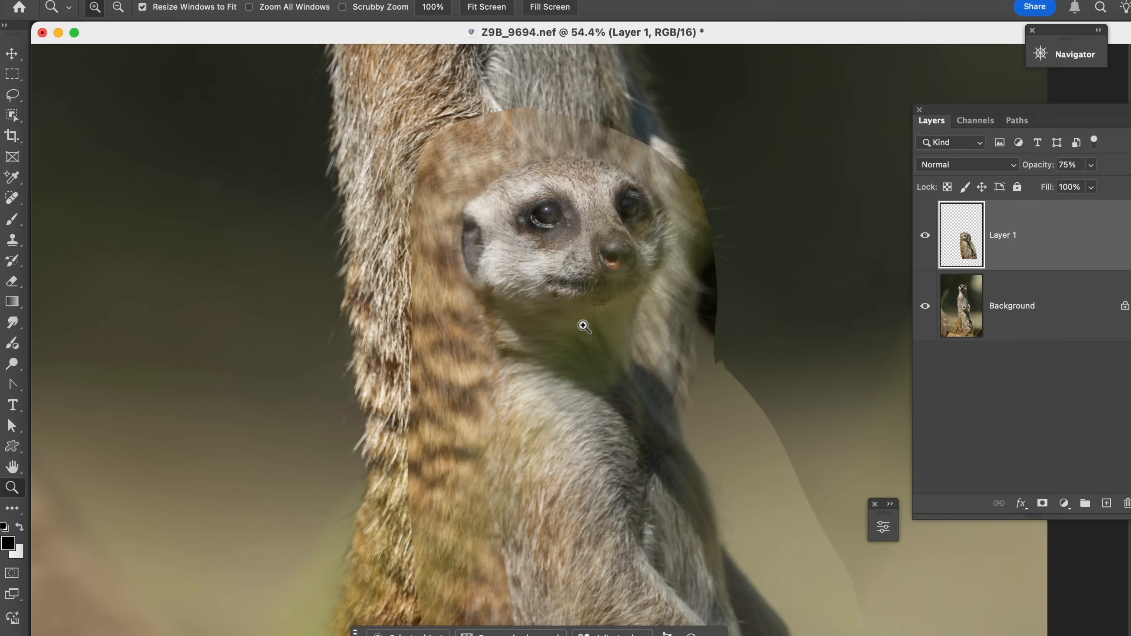
pyautogui.press('v')
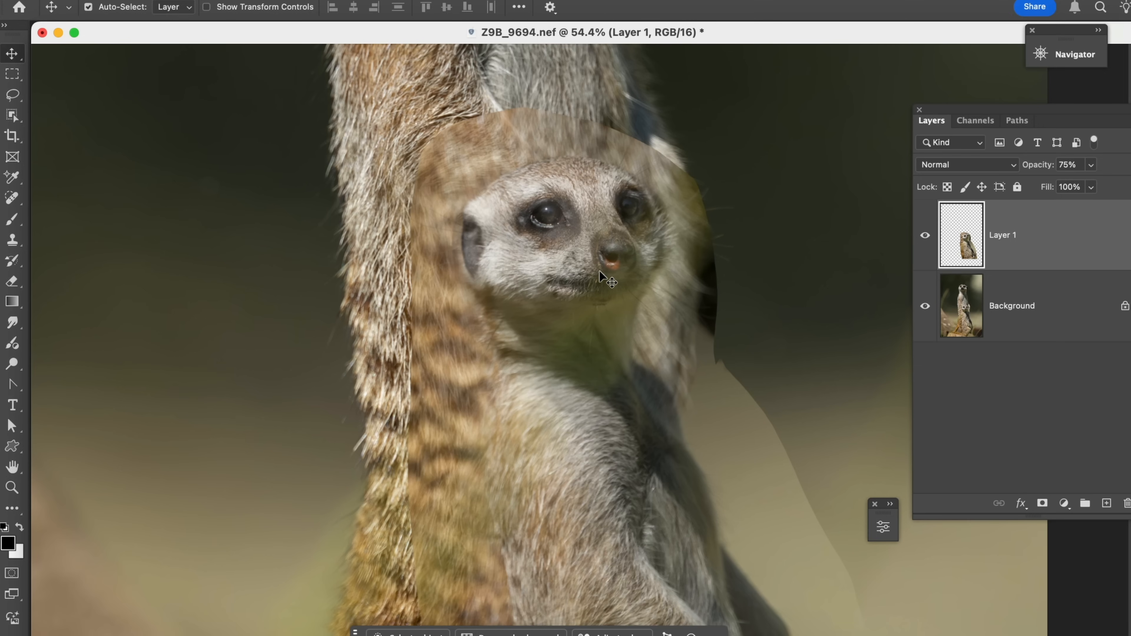
pyautogui.moveTo(600, 272); pyautogui.dragTo(717, 298)
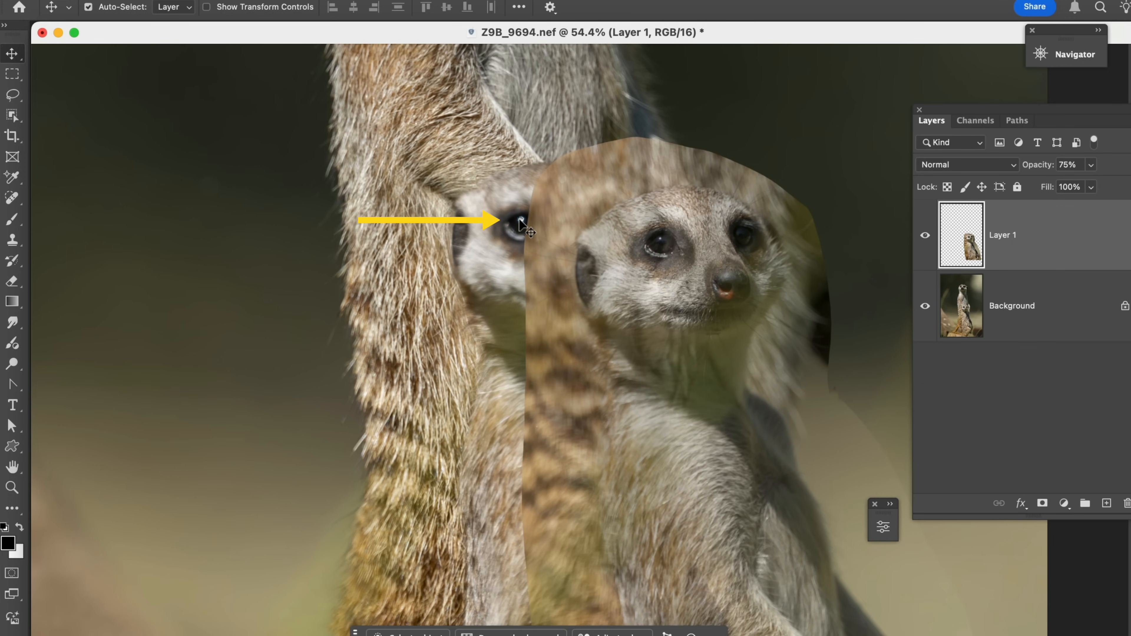
pyautogui.moveTo(685, 284); pyautogui.dragTo(563, 290)
pyautogui.moveTo(547, 283); pyautogui.dragTo(545, 265)
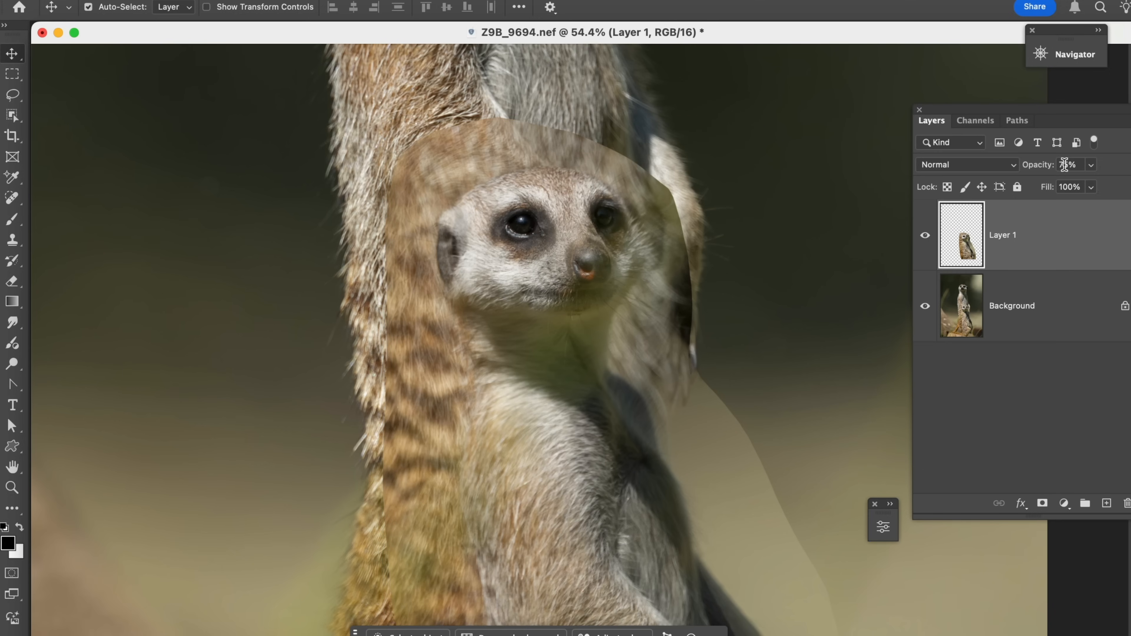
# Step: Lower Layer 1's opacity to 48% and use Free Transform to rotate it 0.85° and fine-tune its alignment with the face beneath
pyautogui.moveTo(1042, 172); pyautogui.dragTo(1020, 176)
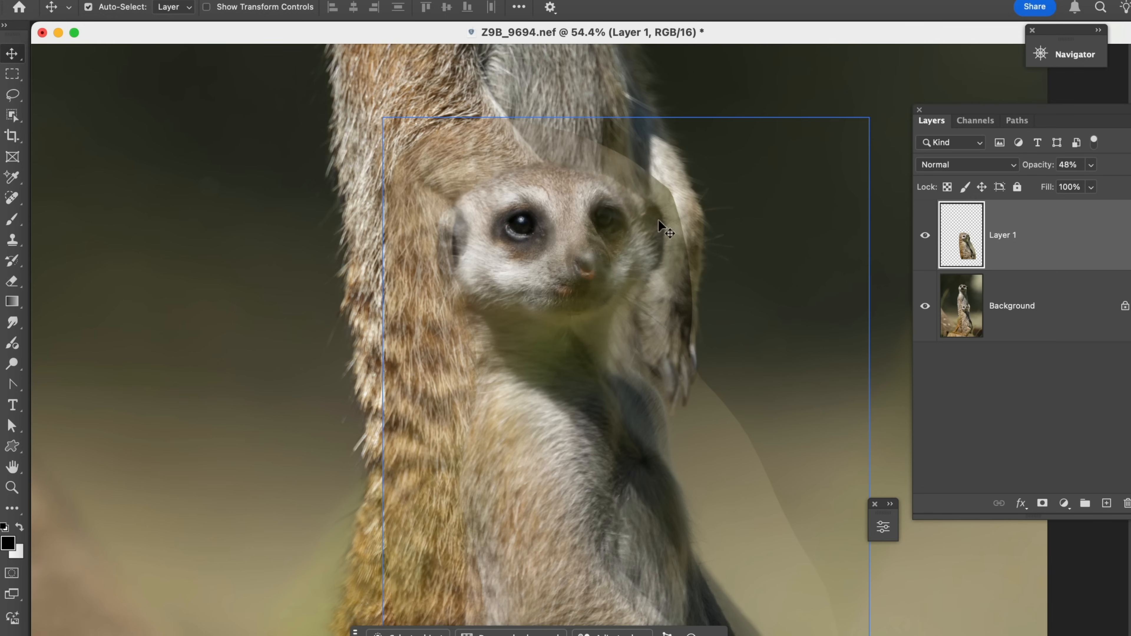
pyautogui.press('super+t')
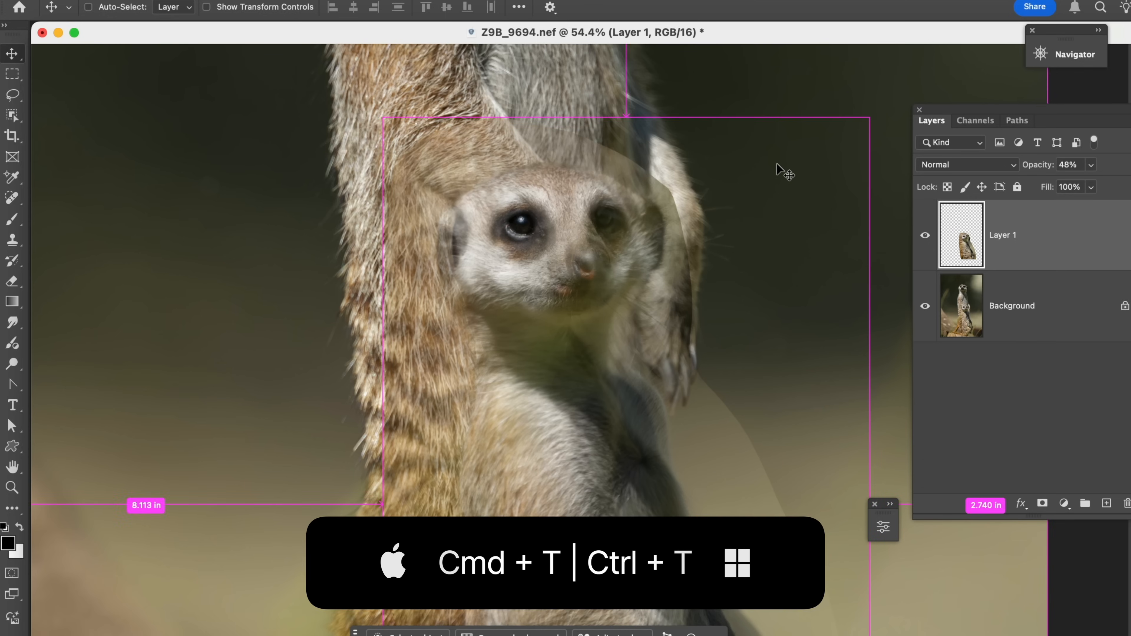
pyautogui.moveTo(863, 80)
pyautogui.mouseDown()
pyautogui.moveTo(865, 91)
pyautogui.moveTo(874, 74)
pyautogui.mouseUp()
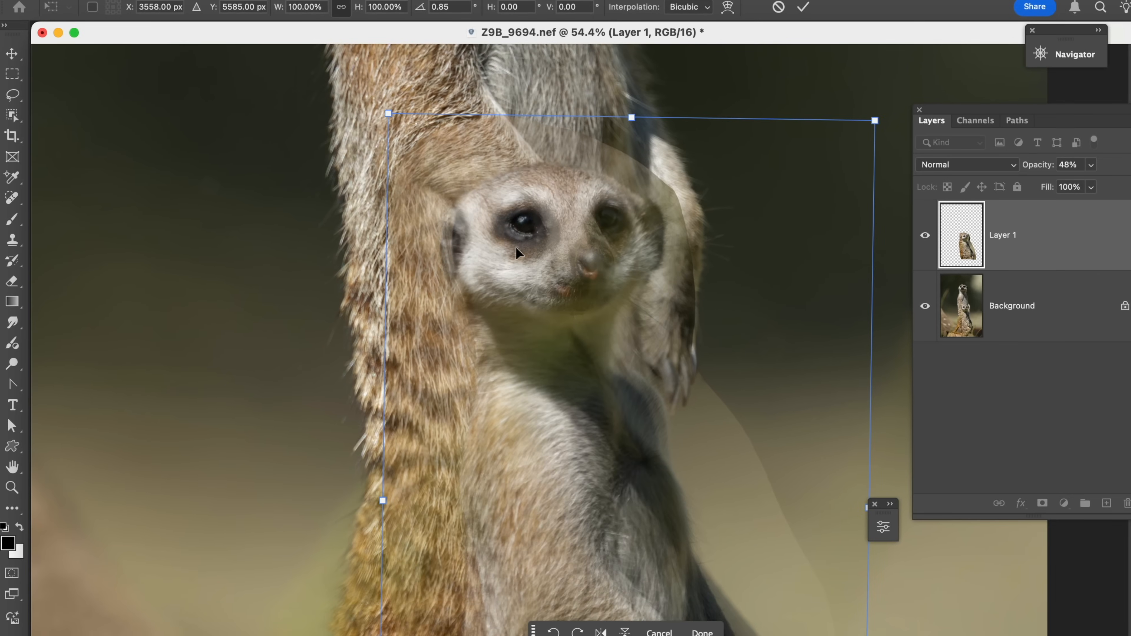
pyautogui.moveTo(517, 254)
pyautogui.mouseDown()
pyautogui.moveTo(523, 233)
pyautogui.moveTo(513, 251)
pyautogui.mouseUp()
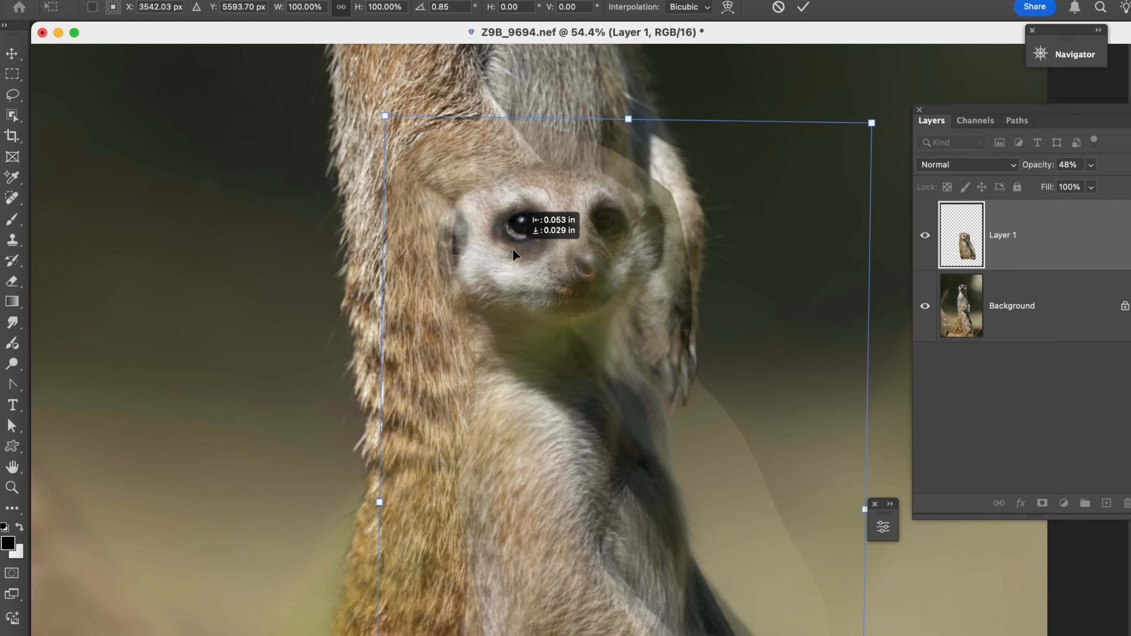
pyautogui.moveTo(513, 251); pyautogui.dragTo(514, 251)
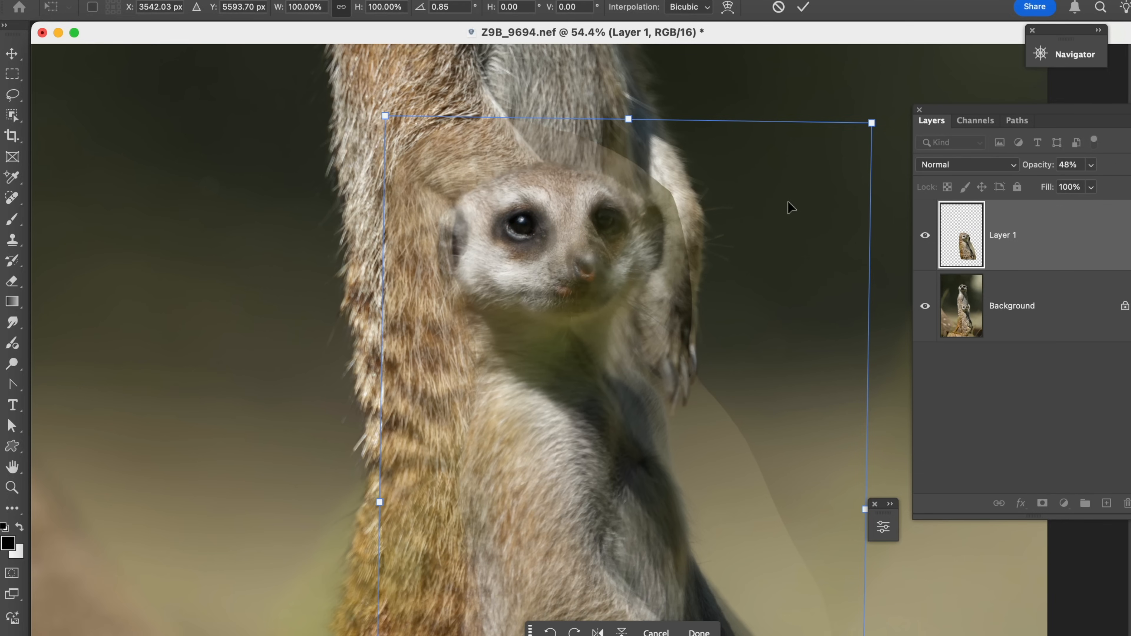
pyautogui.press('Return')
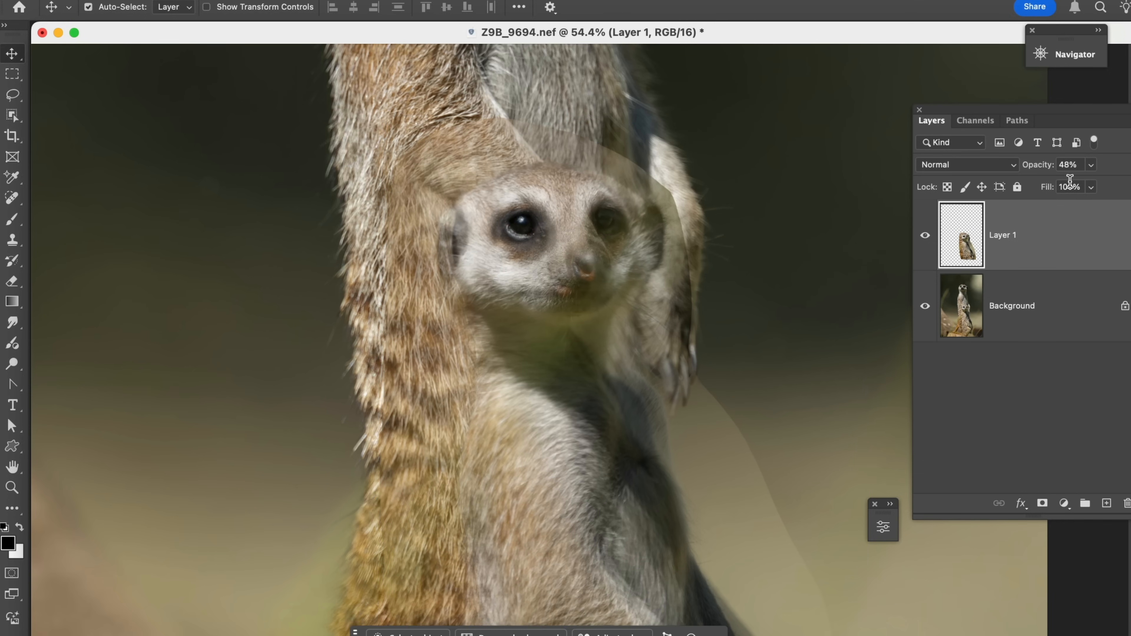
# Step: Restore Layer 1 to 100% opacity and add a layer mask to it
pyautogui.moveTo(1035, 168); pyautogui.dragTo(1094, 178)
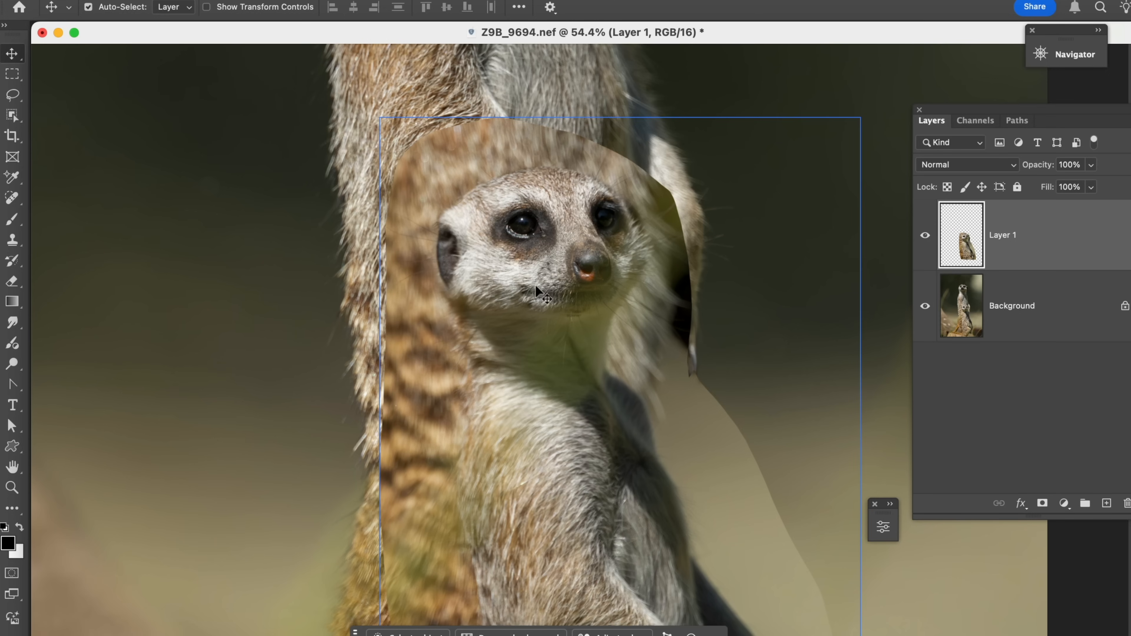
pyautogui.click(12, 487)
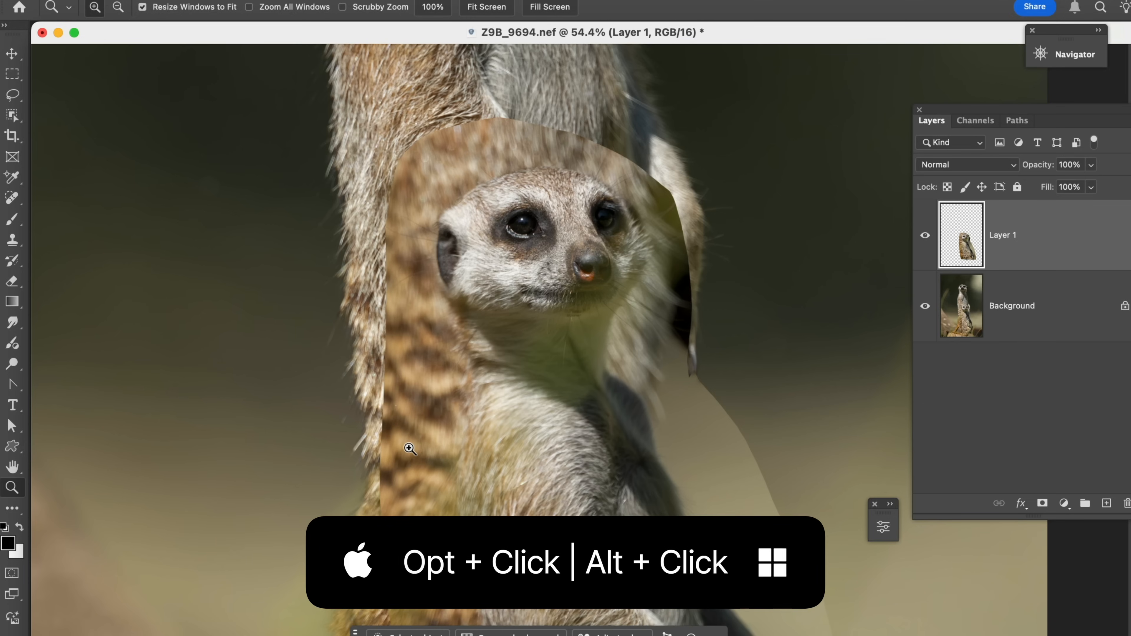
pyautogui.press('alt')
pyautogui.keyDown('alt'); pyautogui.click(409, 449); pyautogui.keyUp('alt')
pyautogui.keyDown('alt'); pyautogui.click(410, 449); pyautogui.keyUp('alt')
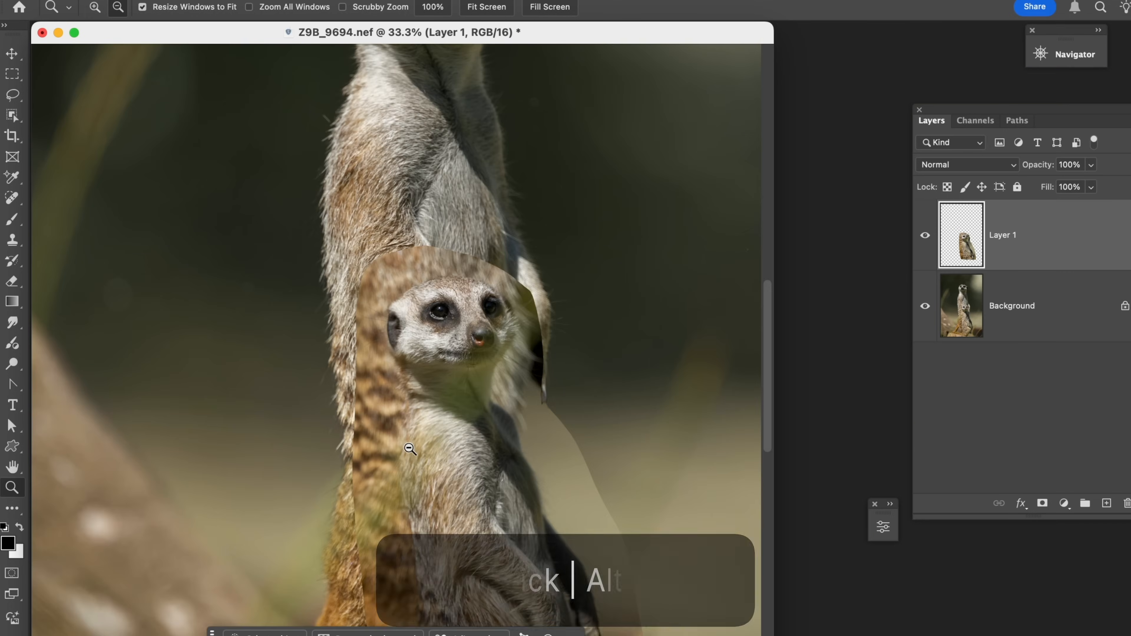
pyautogui.keyDown('alt'); pyautogui.click(410, 449); pyautogui.keyUp('alt')
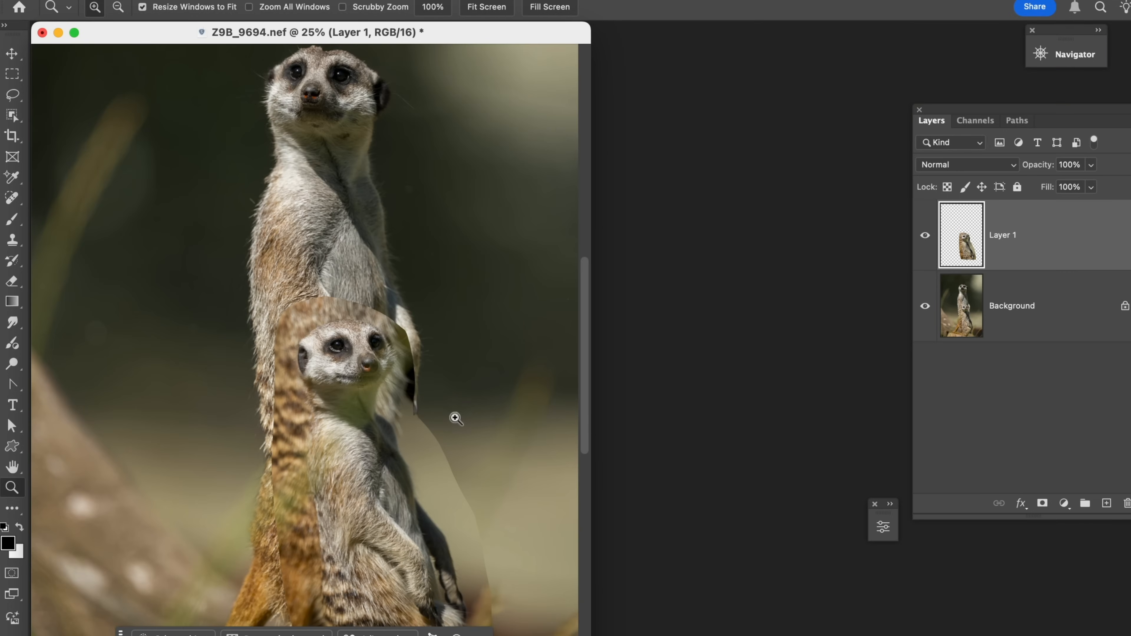
pyautogui.scroll(-4, 456, 419)
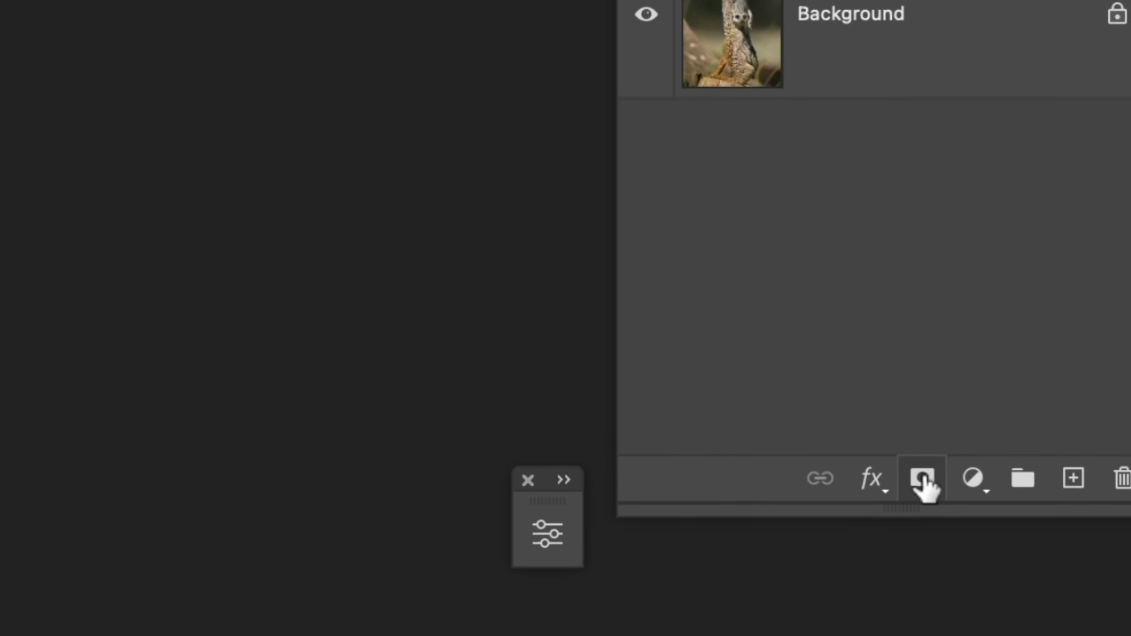
pyautogui.click(910, 478)
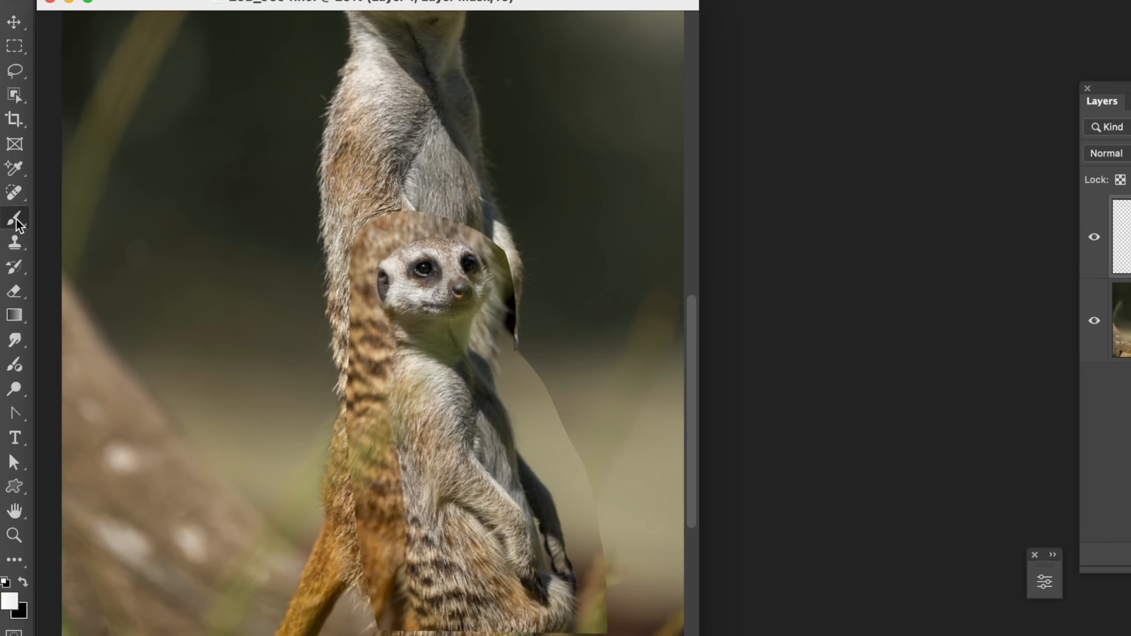
# Step: Paint black on Layer 1's mask around the smaller meerkat's outline with a size 600 brush at 100% opacity
pyautogui.click(15, 219)
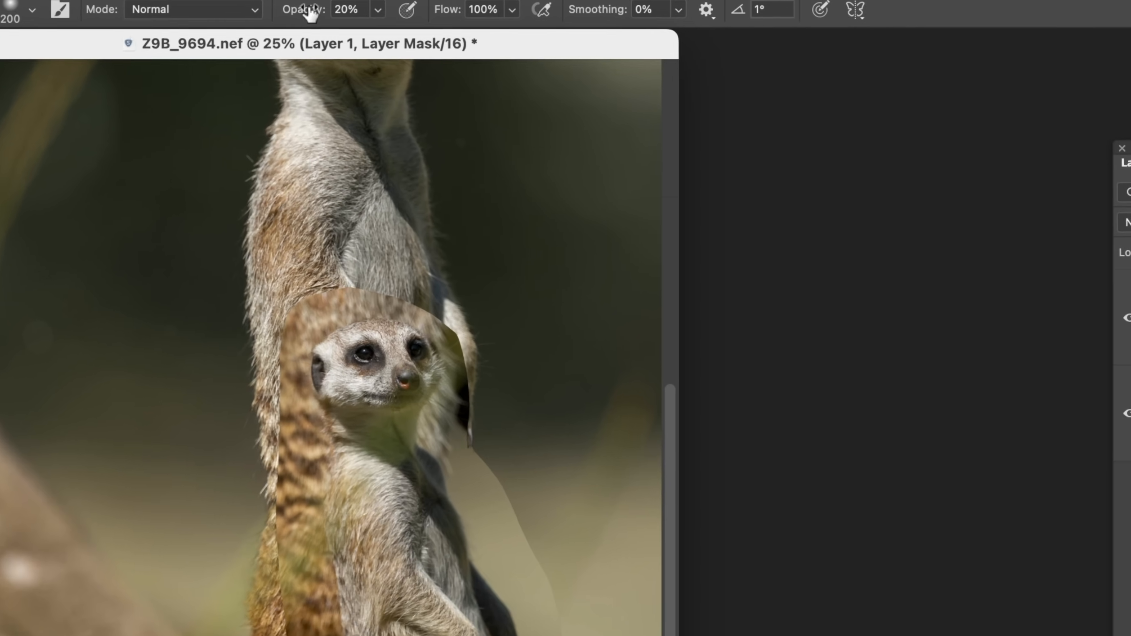
pyautogui.moveTo(314, 15); pyautogui.dragTo(446, 18)
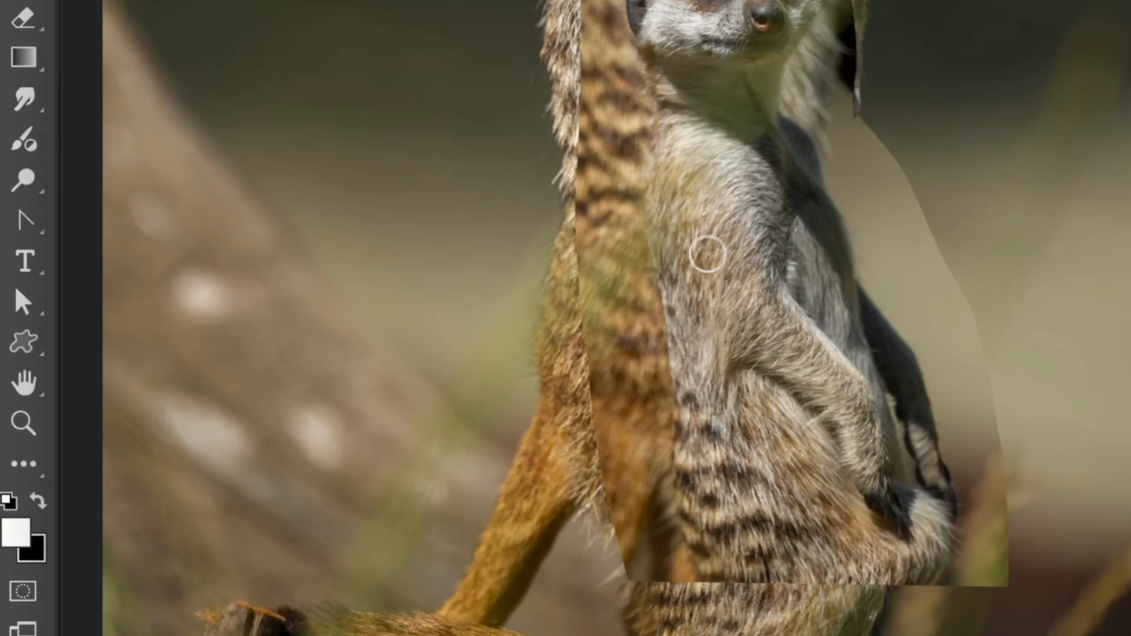
pyautogui.press('x')
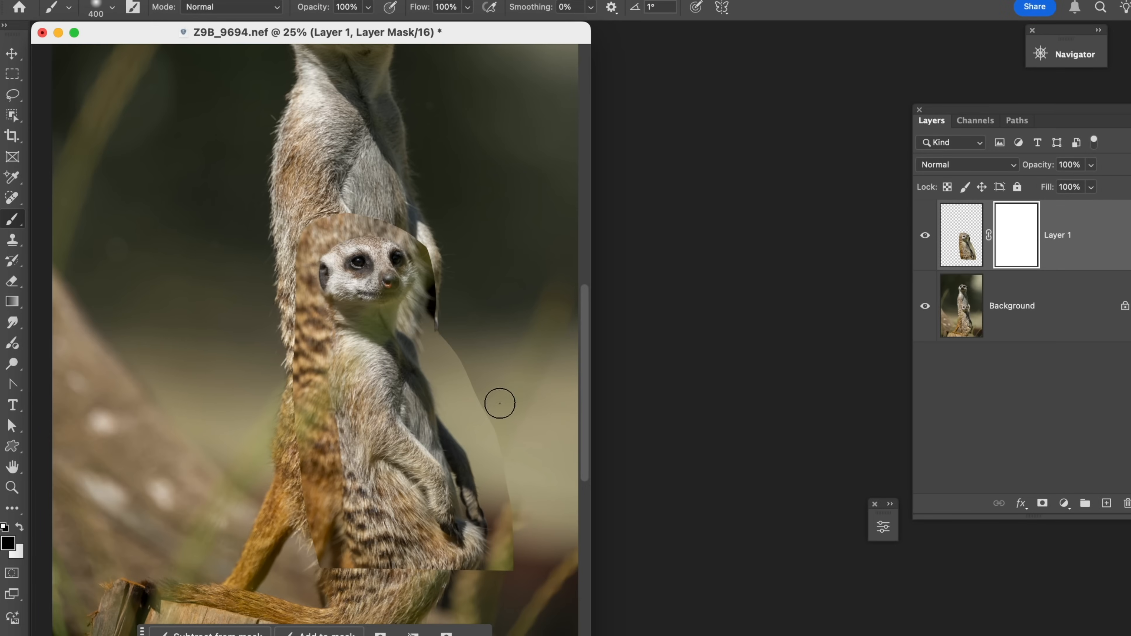
pyautogui.press(']')
pyautogui.press(']')
pyautogui.moveTo(449, 355); pyautogui.dragTo(497, 451)
pyautogui.moveTo(466, 384)
pyautogui.mouseDown()
pyautogui.moveTo(431, 324)
pyautogui.moveTo(432, 227)
pyautogui.moveTo(363, 187)
pyautogui.moveTo(294, 234)
pyautogui.moveTo(285, 353)
pyautogui.moveTo(317, 433)
pyautogui.moveTo(313, 363)
pyautogui.moveTo(312, 392)
pyautogui.moveTo(401, 573)
pyautogui.moveTo(450, 578)
pyautogui.moveTo(498, 557)
pyautogui.moveTo(487, 472)
pyautogui.moveTo(488, 495)
pyautogui.moveTo(479, 488)
pyautogui.moveTo(486, 446)
pyautogui.mouseUp()
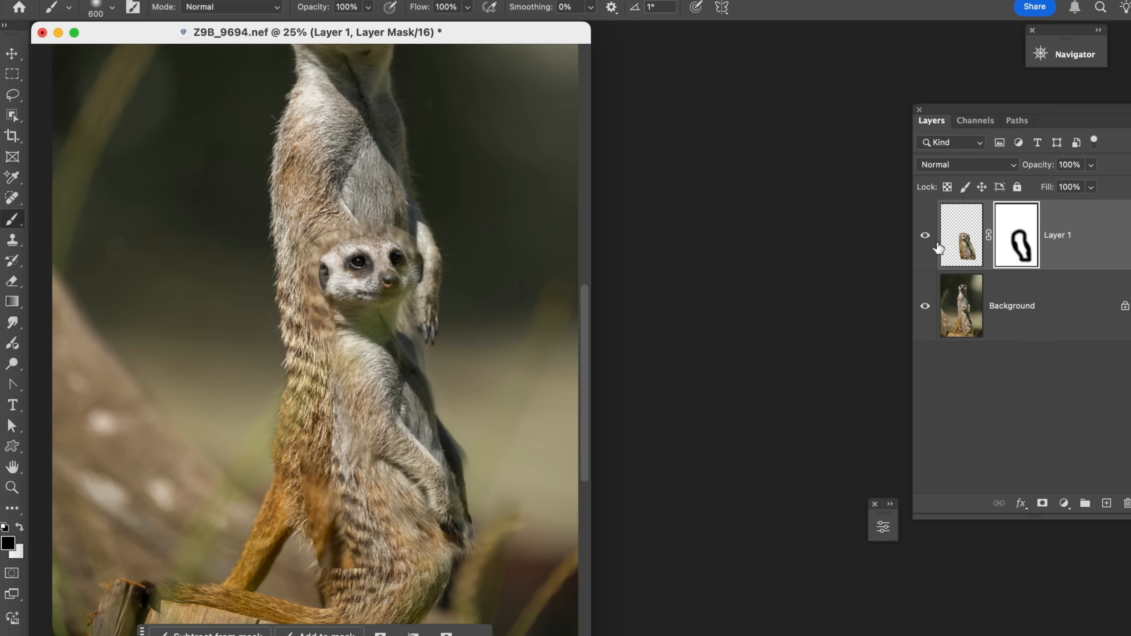
# Step: Hide the Background layer and mask out the remaining body areas of Layer 1, keeping only the head and neck
pyautogui.click(925, 306)
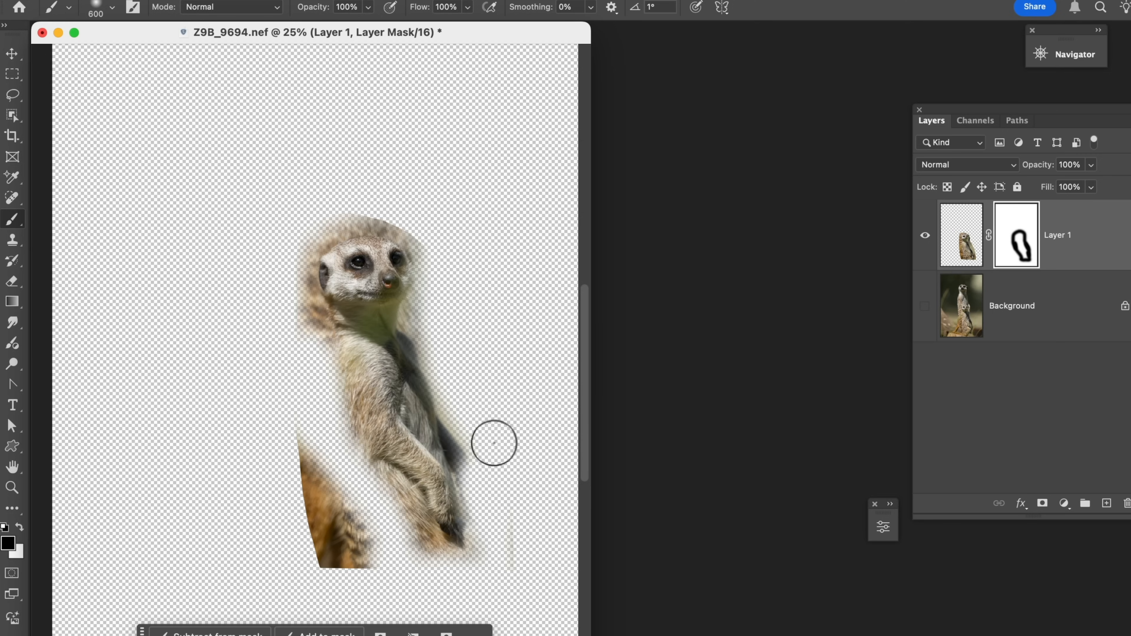
pyautogui.moveTo(508, 500)
pyautogui.mouseDown()
pyautogui.moveTo(509, 565)
pyautogui.moveTo(428, 548)
pyautogui.moveTo(455, 514)
pyautogui.moveTo(460, 483)
pyautogui.moveTo(434, 489)
pyautogui.moveTo(458, 429)
pyautogui.moveTo(396, 424)
pyautogui.moveTo(417, 393)
pyautogui.moveTo(384, 389)
pyautogui.moveTo(405, 367)
pyautogui.moveTo(371, 426)
pyautogui.moveTo(413, 509)
pyautogui.moveTo(430, 470)
pyautogui.moveTo(432, 396)
pyautogui.moveTo(395, 490)
pyautogui.moveTo(457, 467)
pyautogui.moveTo(449, 533)
pyautogui.moveTo(403, 530)
pyautogui.moveTo(384, 559)
pyautogui.moveTo(332, 504)
pyautogui.moveTo(300, 428)
pyautogui.moveTo(309, 520)
pyautogui.moveTo(357, 555)
pyautogui.moveTo(280, 542)
pyautogui.moveTo(335, 549)
pyautogui.moveTo(366, 522)
pyautogui.moveTo(364, 449)
pyautogui.moveTo(315, 377)
pyautogui.moveTo(382, 426)
pyautogui.moveTo(493, 400)
pyautogui.mouseUp()
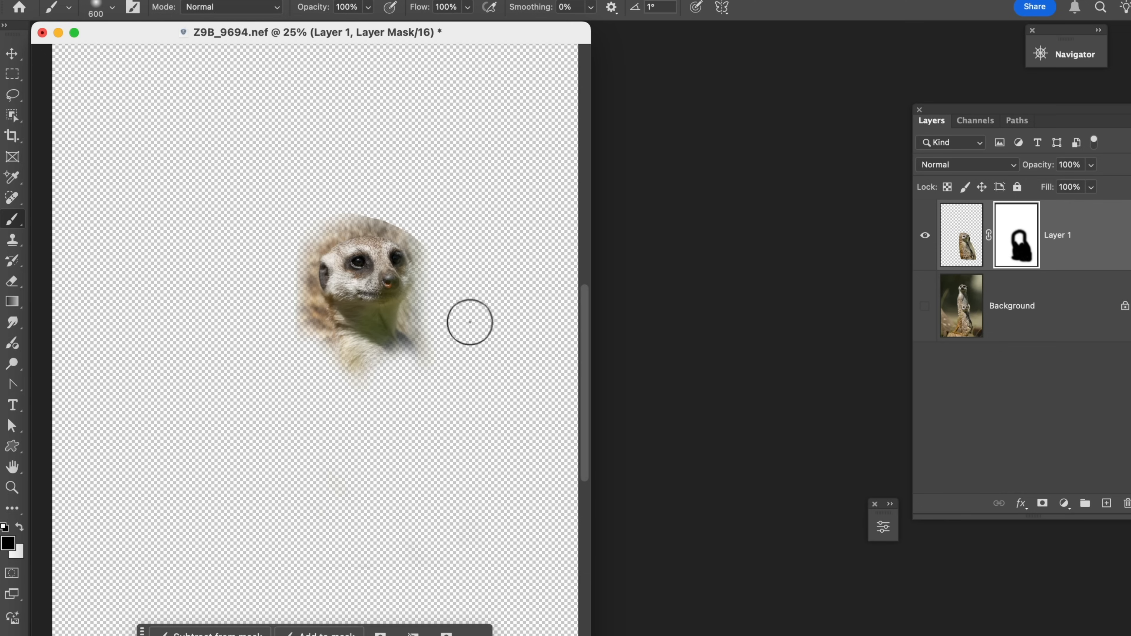
# Step: Reduce the brush size to 300 and paint white on the mask to restore the fur beside the nose-side cheek
pyautogui.press('[')
pyautogui.press('[')
pyautogui.press('[')
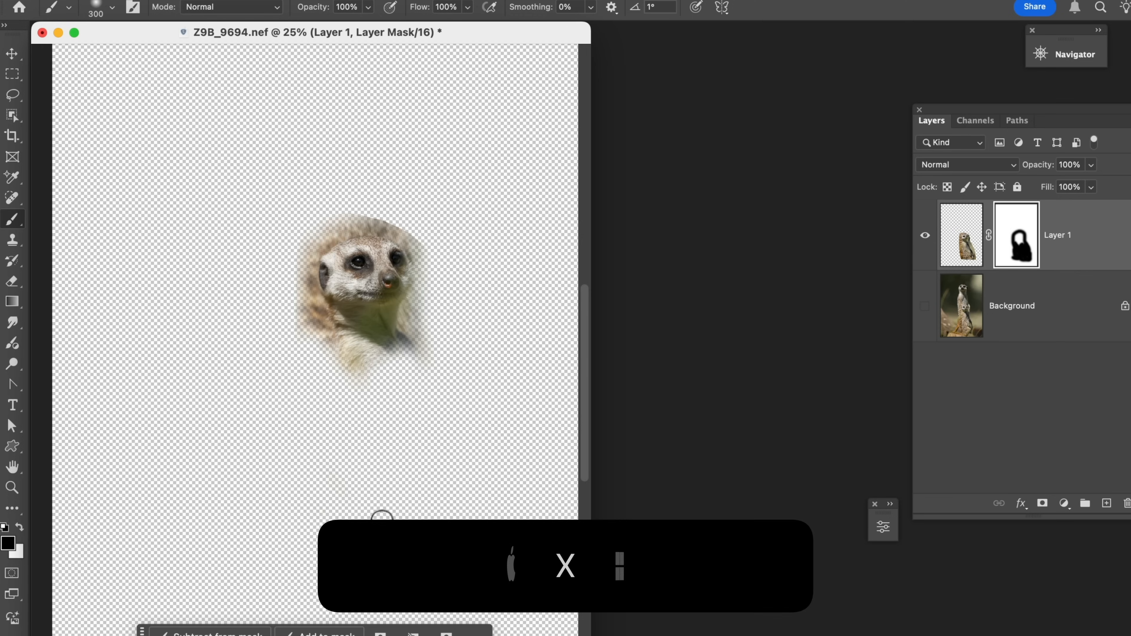
pyautogui.press('x')
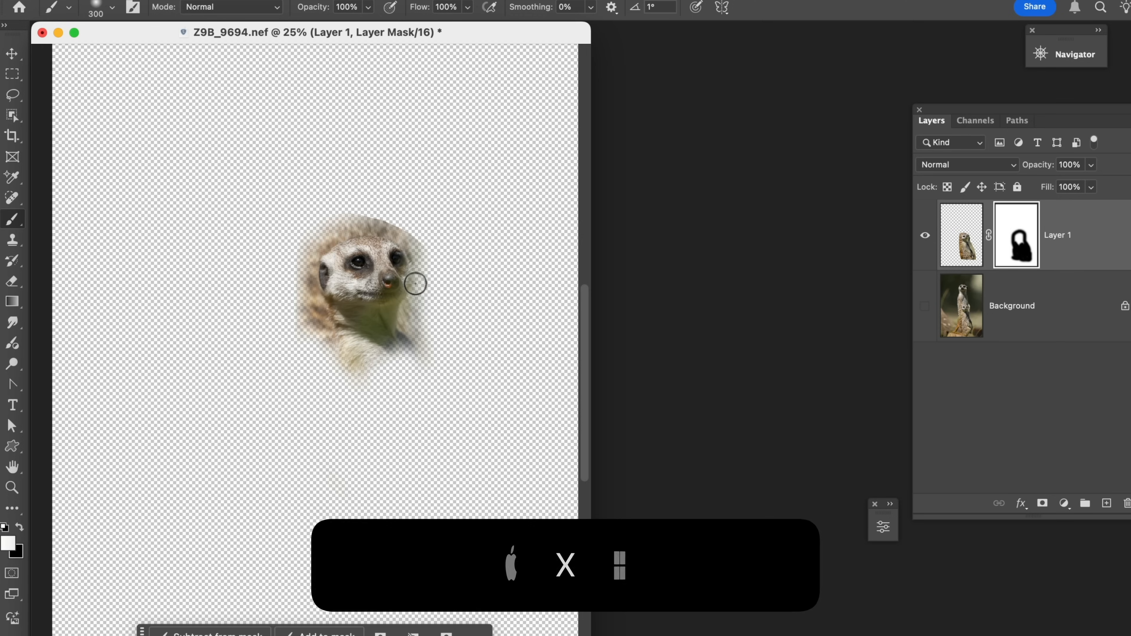
pyautogui.moveTo(414, 272)
pyautogui.mouseDown()
pyautogui.moveTo(418, 261)
pyautogui.moveTo(415, 294)
pyautogui.mouseUp()
pyautogui.press('x')
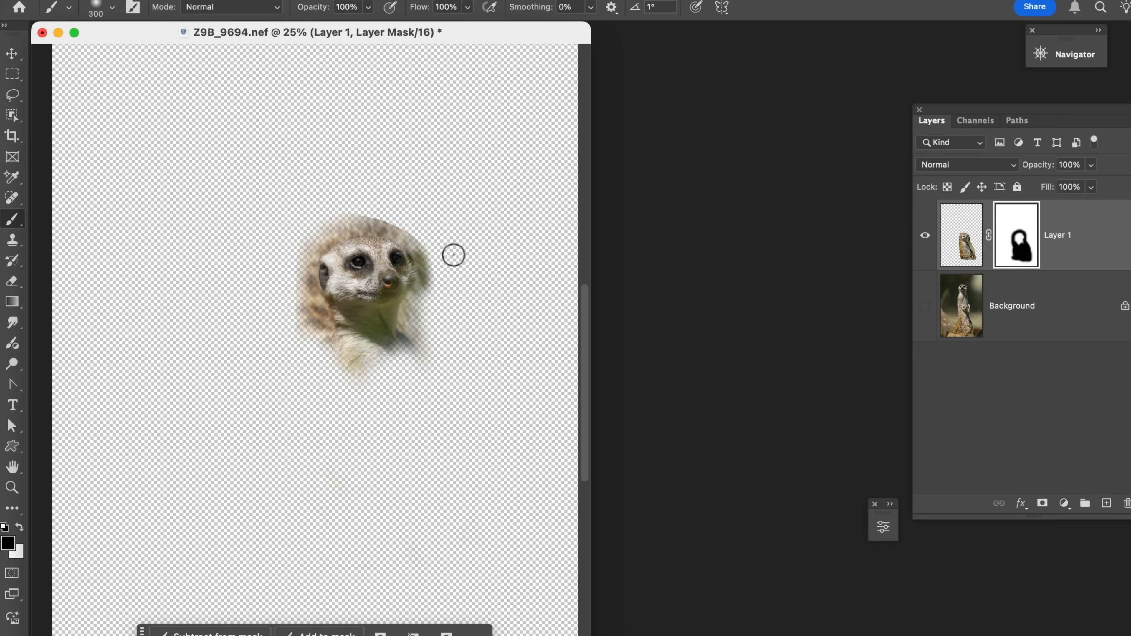
# Step: Mask out the leftover fur around the head and neck on Layer 1 with a size 400 black brush, and show the Background layer
pyautogui.press(']')
pyautogui.moveTo(414, 227)
pyautogui.mouseDown()
pyautogui.moveTo(362, 220)
pyautogui.moveTo(311, 242)
pyautogui.moveTo(298, 278)
pyautogui.moveTo(315, 329)
pyautogui.moveTo(298, 257)
pyautogui.moveTo(305, 235)
pyautogui.mouseUp()
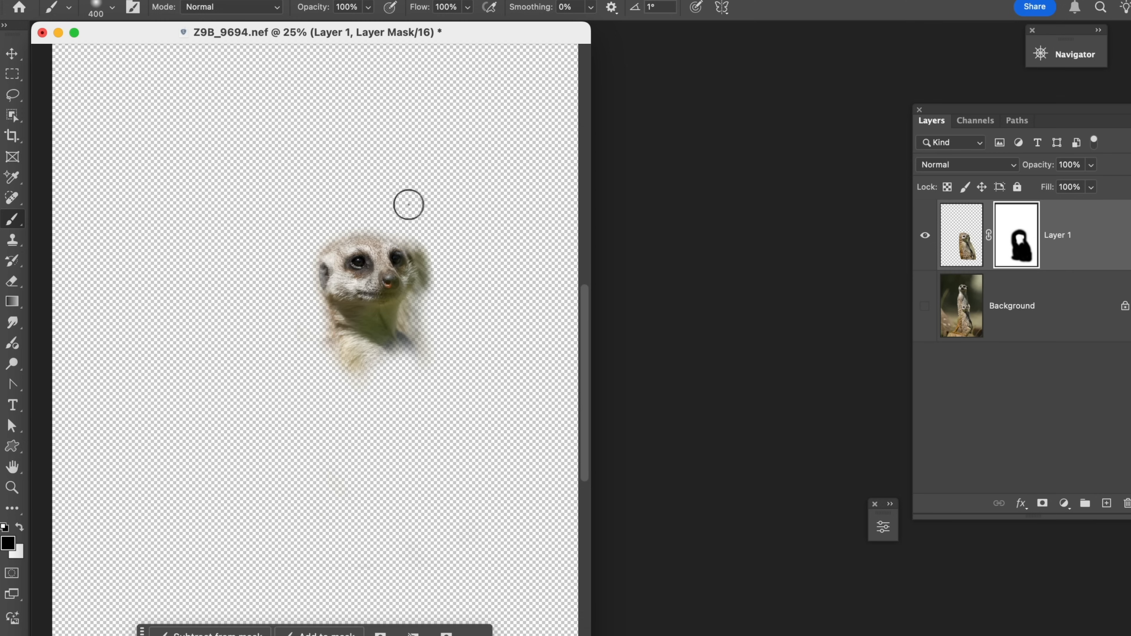
pyautogui.moveTo(429, 248)
pyautogui.mouseDown()
pyautogui.moveTo(433, 302)
pyautogui.moveTo(414, 322)
pyautogui.moveTo(426, 353)
pyautogui.mouseUp()
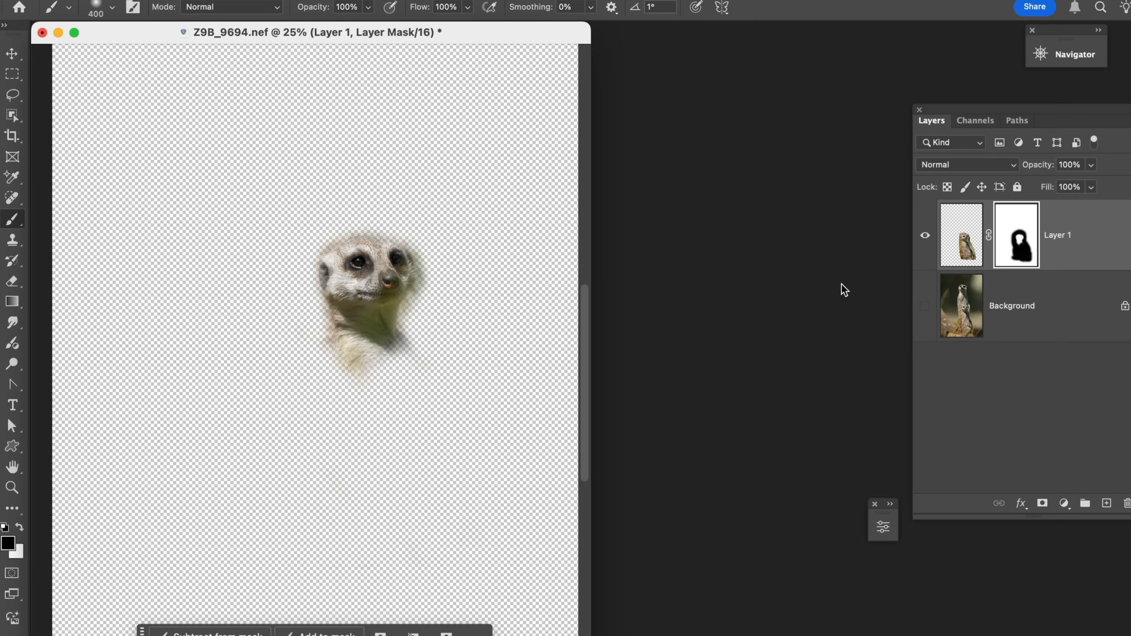
pyautogui.click(920, 313)
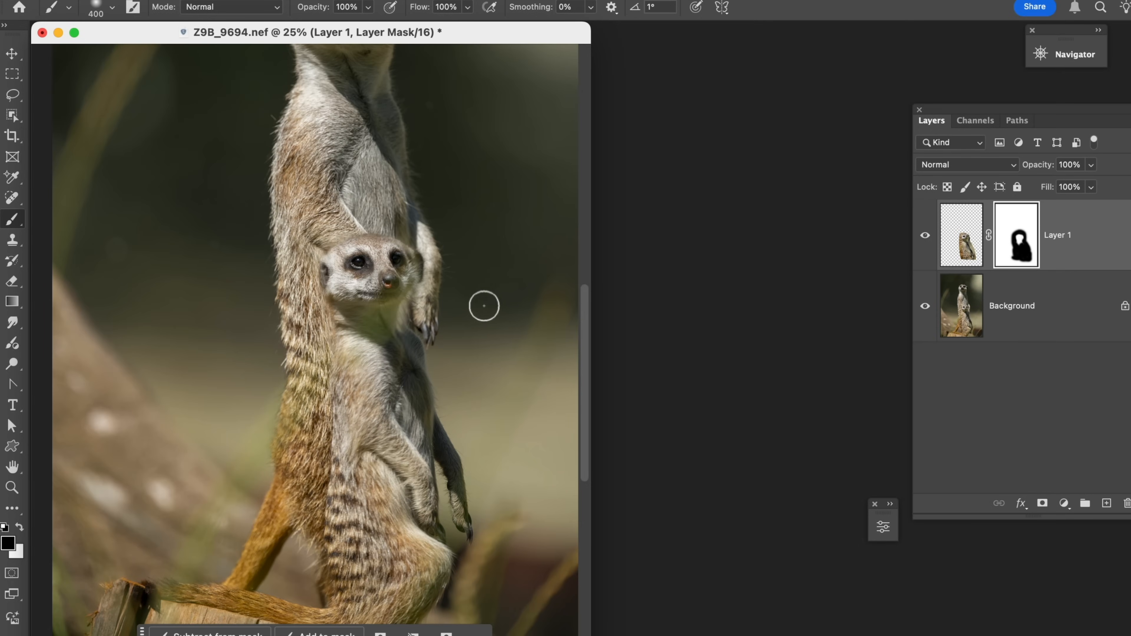
# Step: Stamp all visible layers into a new merged layer above Layer 1
pyautogui.scroll(5, 484, 306)
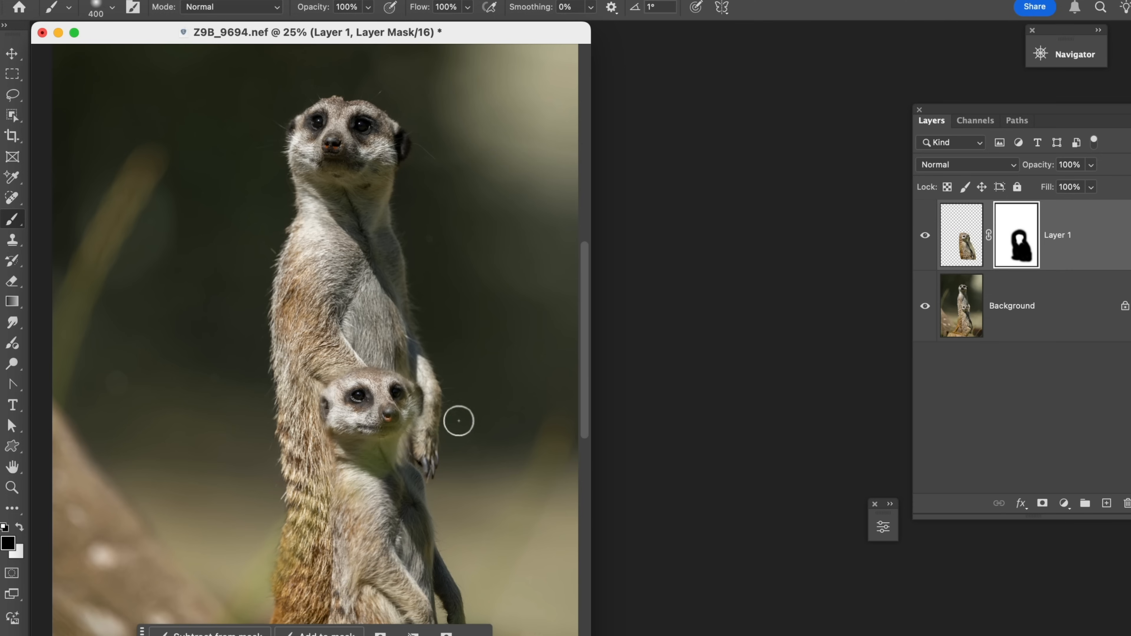
pyautogui.scroll(-3, 455, 417)
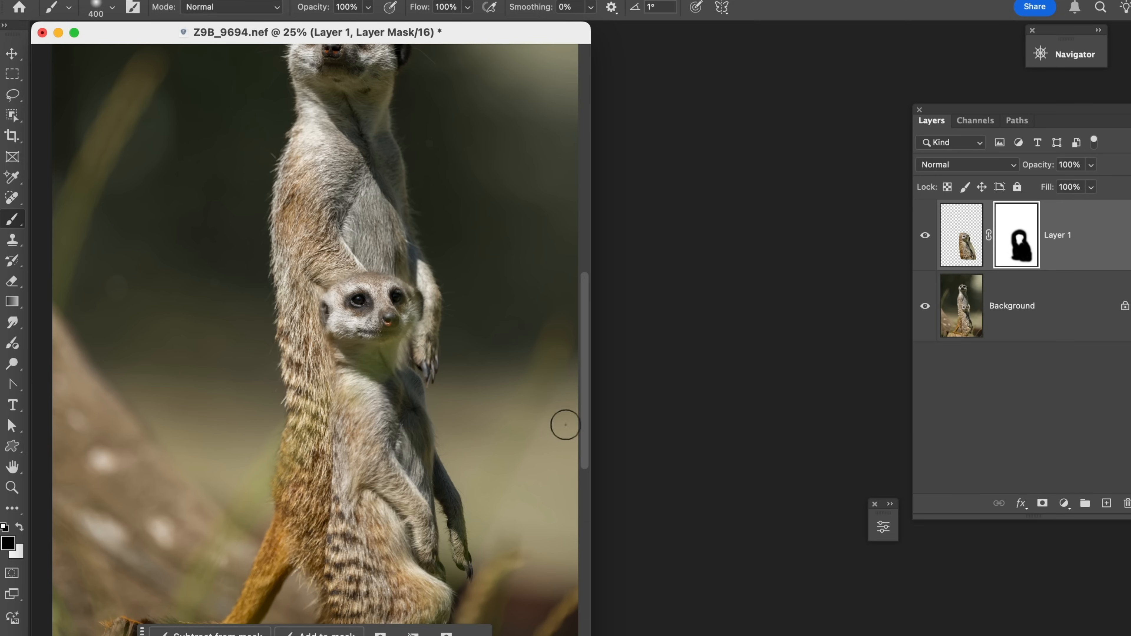
pyautogui.click(961, 234)
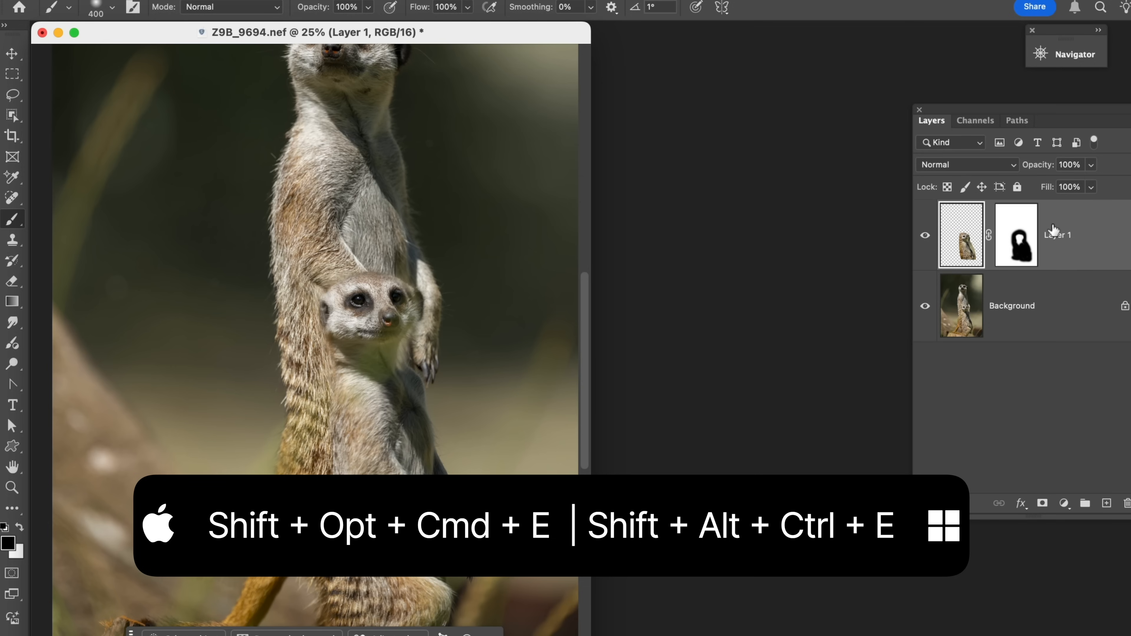
pyautogui.press('shift+alt+super+e')
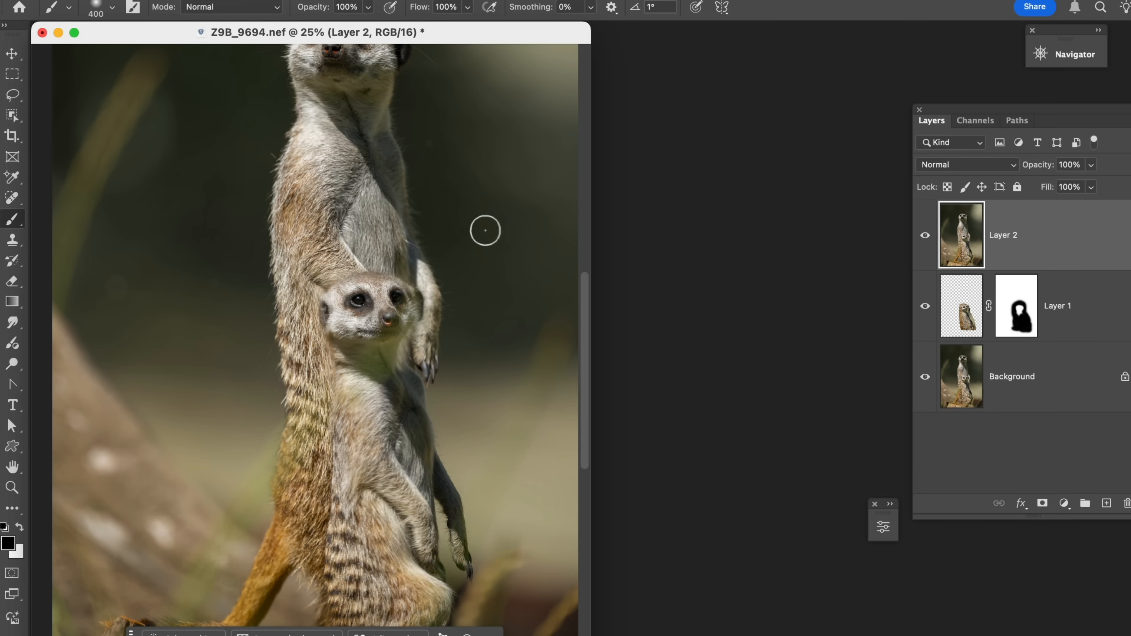
# Step: Add a Color Balance adjustment layer above Layer 2 and move its settings clear of the photo
pyautogui.scroll(5, 484, 231)
pyautogui.scroll(-10, 483, 233)
pyautogui.scroll(3, 482, 235)
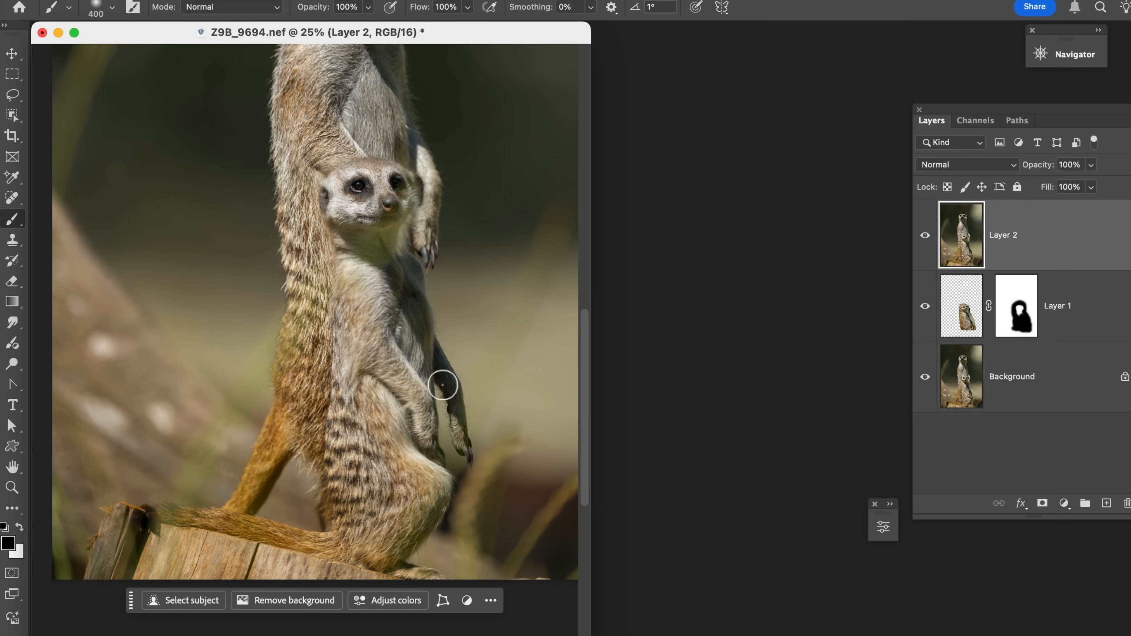
pyautogui.scroll(3, 443, 384)
pyautogui.scroll(2, 444, 383)
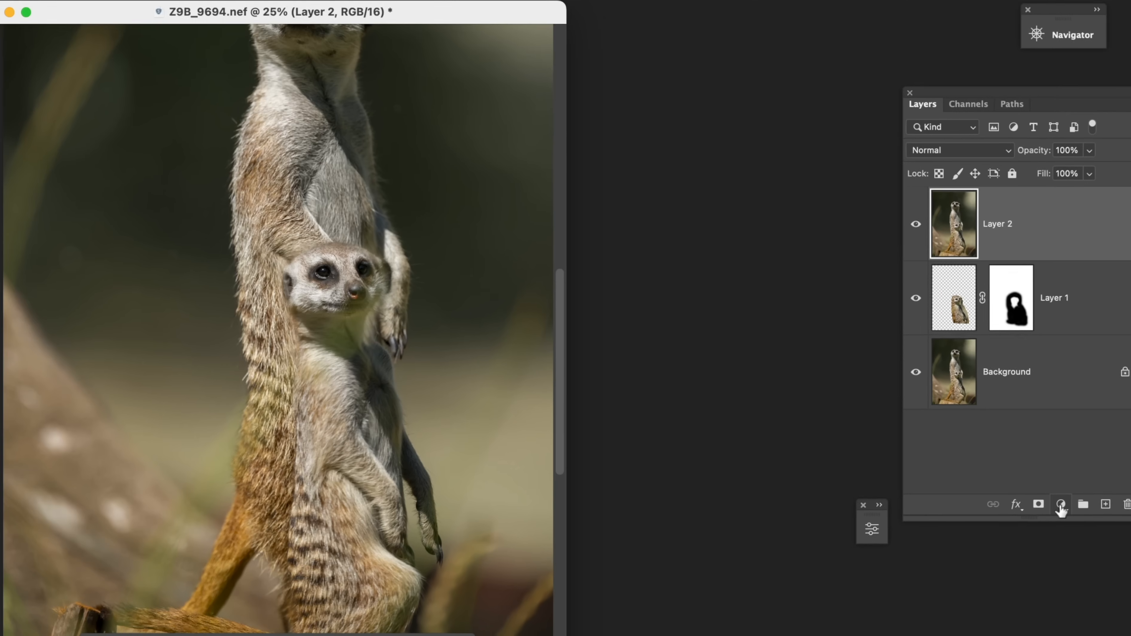
pyautogui.click(1023, 518)
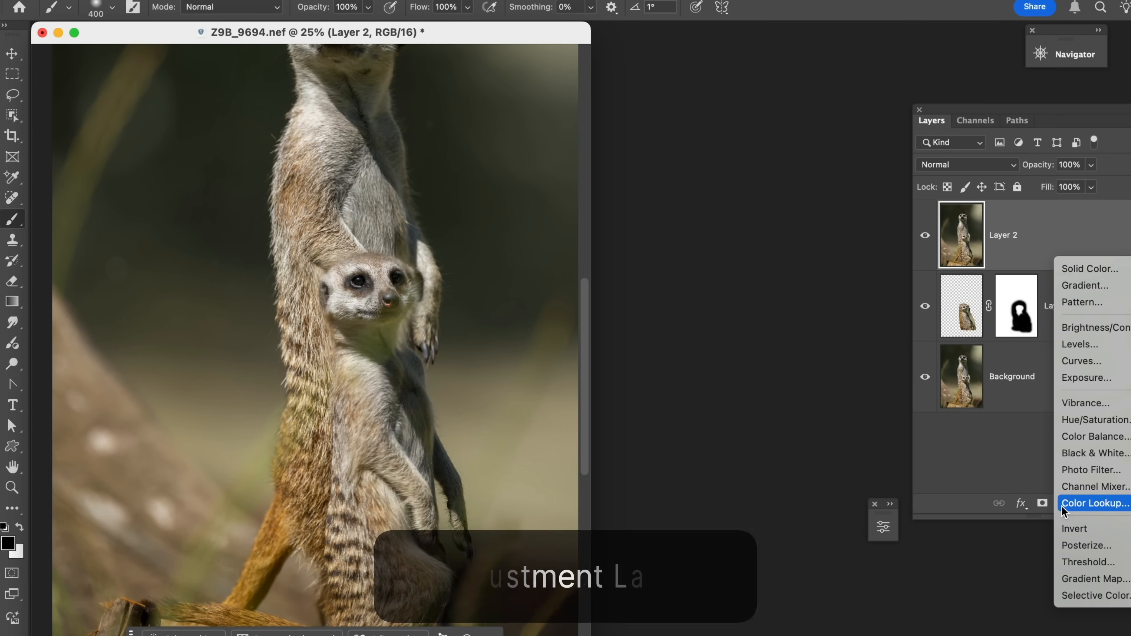
pyautogui.click(1082, 431)
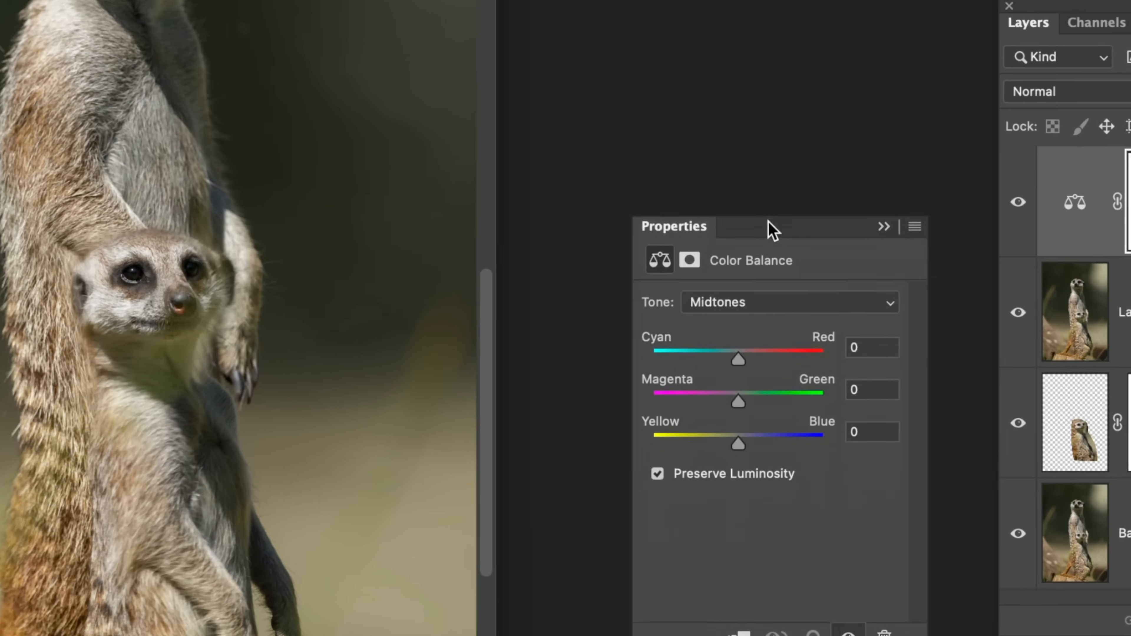
pyautogui.moveTo(769, 221); pyautogui.dragTo(758, 162)
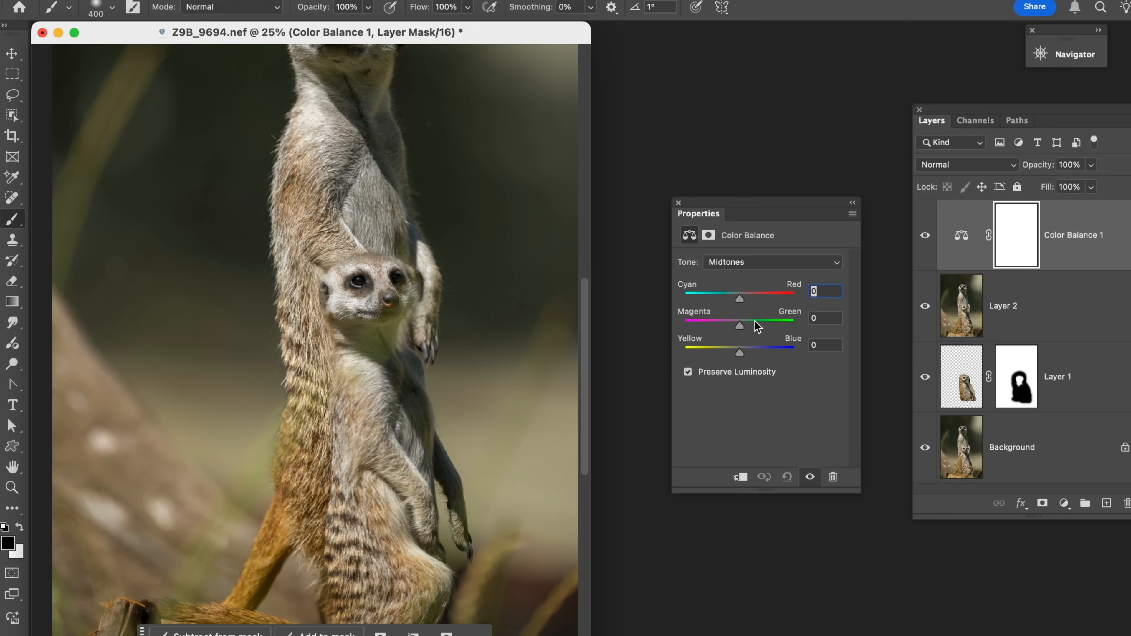
# Step: Adjust the Color Balance magenta-green value for midtones, highlights and shadows towards magenta, setting the shadows to -12
pyautogui.moveTo(741, 332); pyautogui.dragTo(734, 332)
pyautogui.moveTo(730, 327); pyautogui.dragTo(728, 327)
pyautogui.click(737, 263)
pyautogui.click(733, 280)
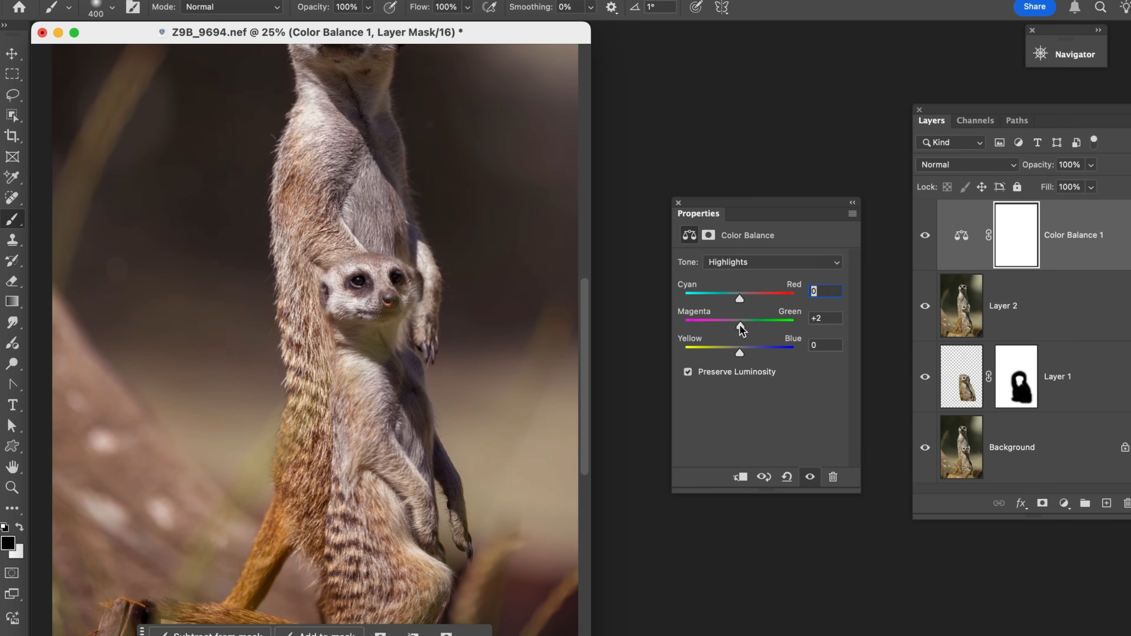
pyautogui.moveTo(733, 326); pyautogui.dragTo(732, 326)
pyautogui.click(740, 266)
pyautogui.click(740, 223)
pyautogui.moveTo(740, 327); pyautogui.dragTo(737, 327)
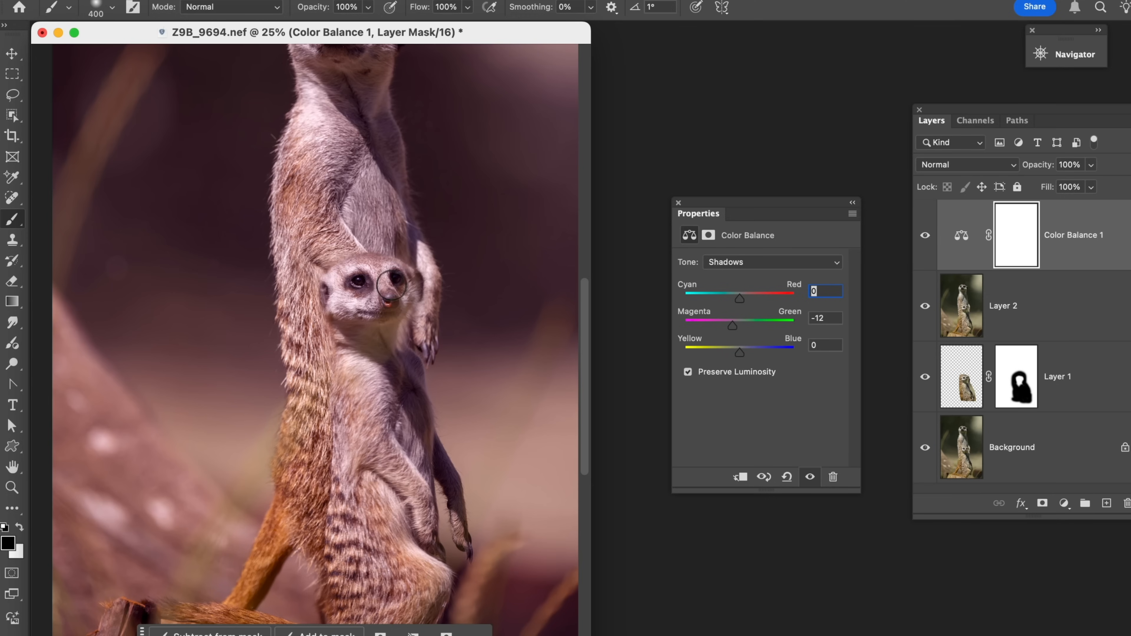
pyautogui.scroll(5, 441, 261)
pyautogui.scroll(-6, 441, 261)
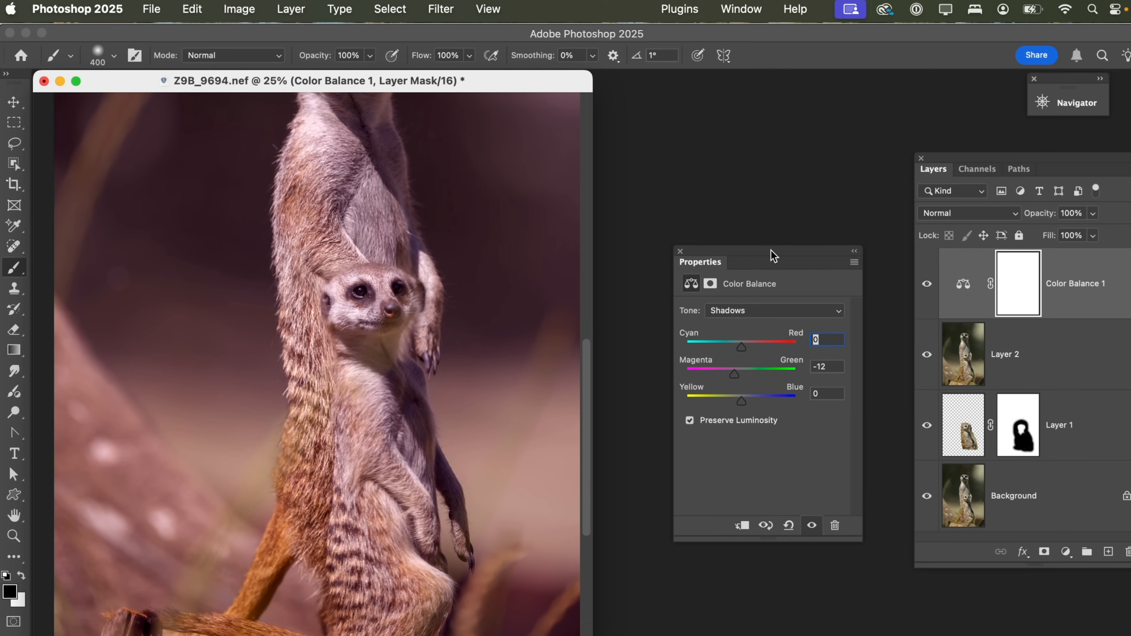
# Step: Fill the Color Balance 1 layer mask with black
pyautogui.moveTo(770, 248); pyautogui.dragTo(787, 254)
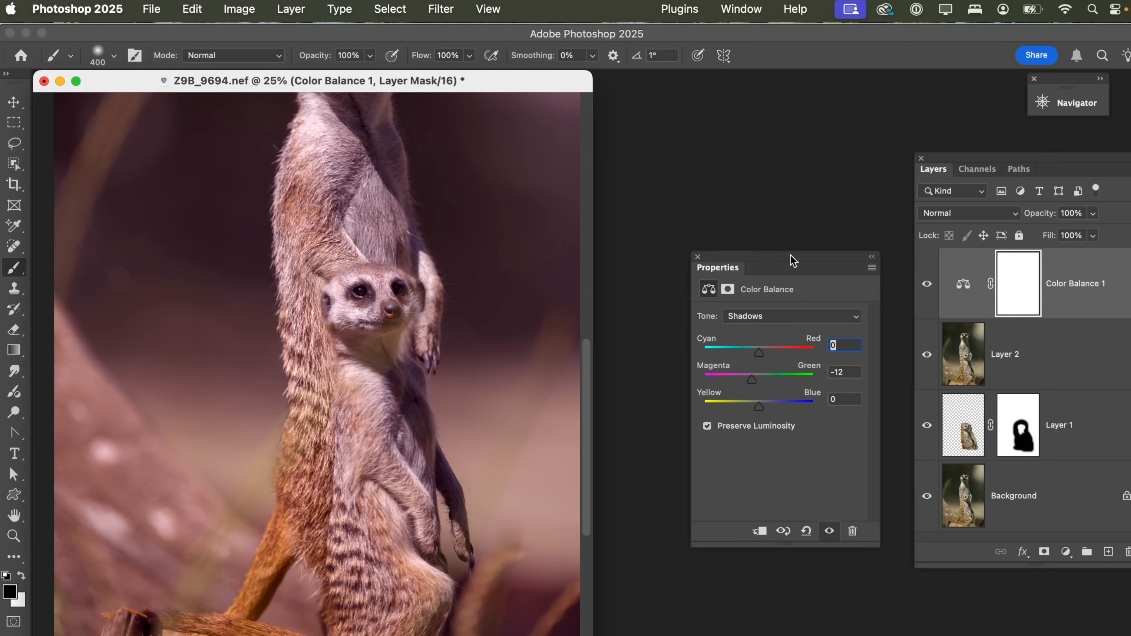
pyautogui.click(1016, 285)
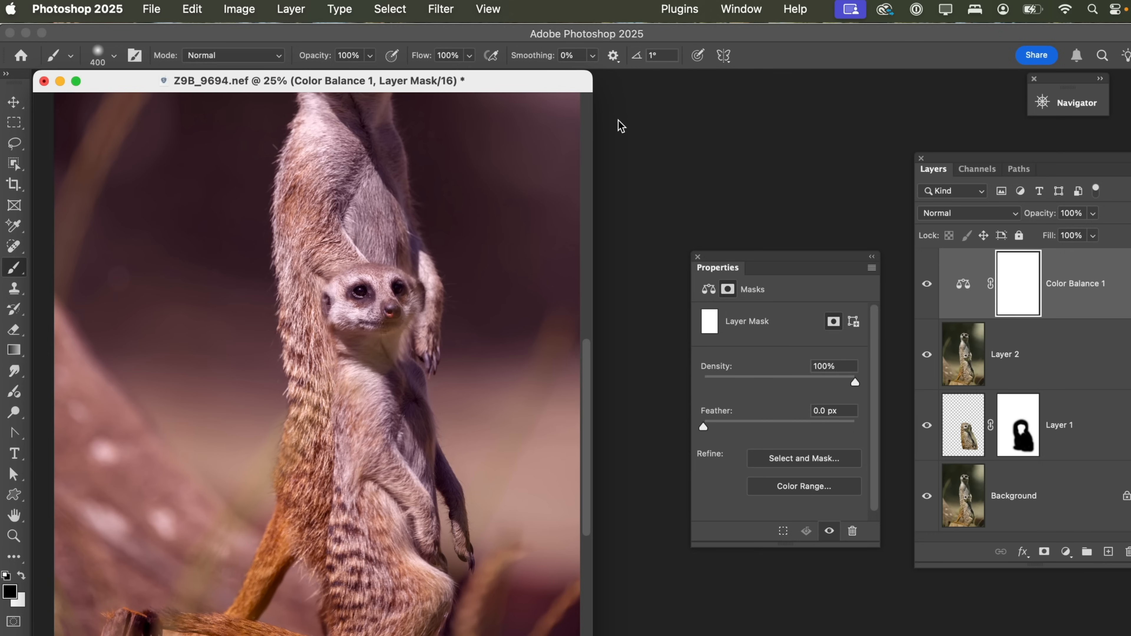
pyautogui.click(195, 10)
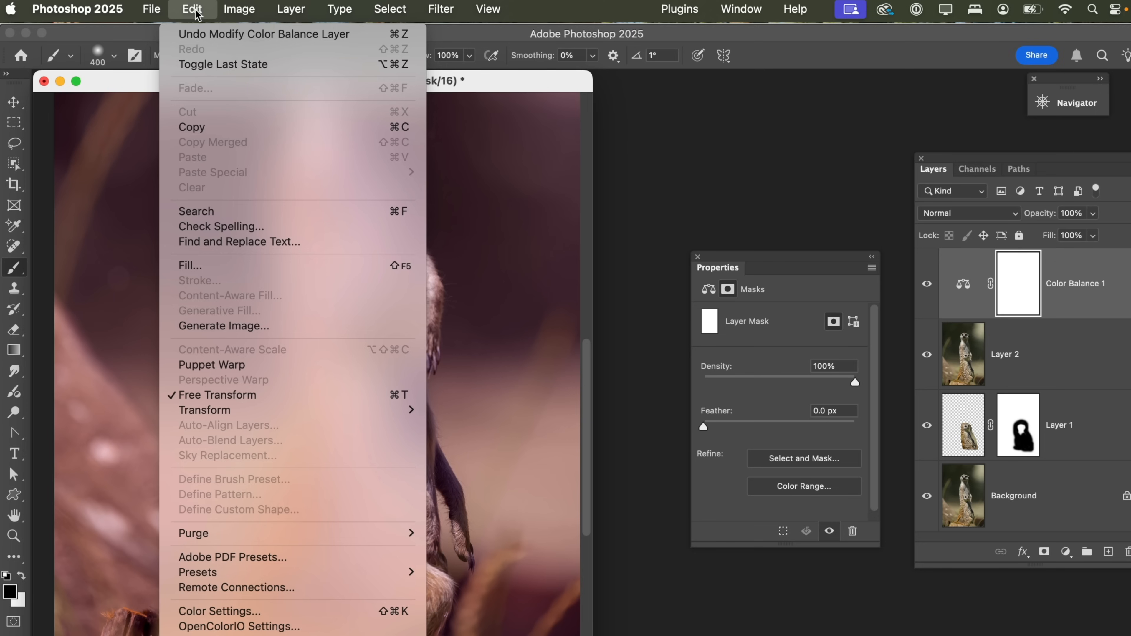
pyautogui.click(203, 266)
pyautogui.click(689, 286)
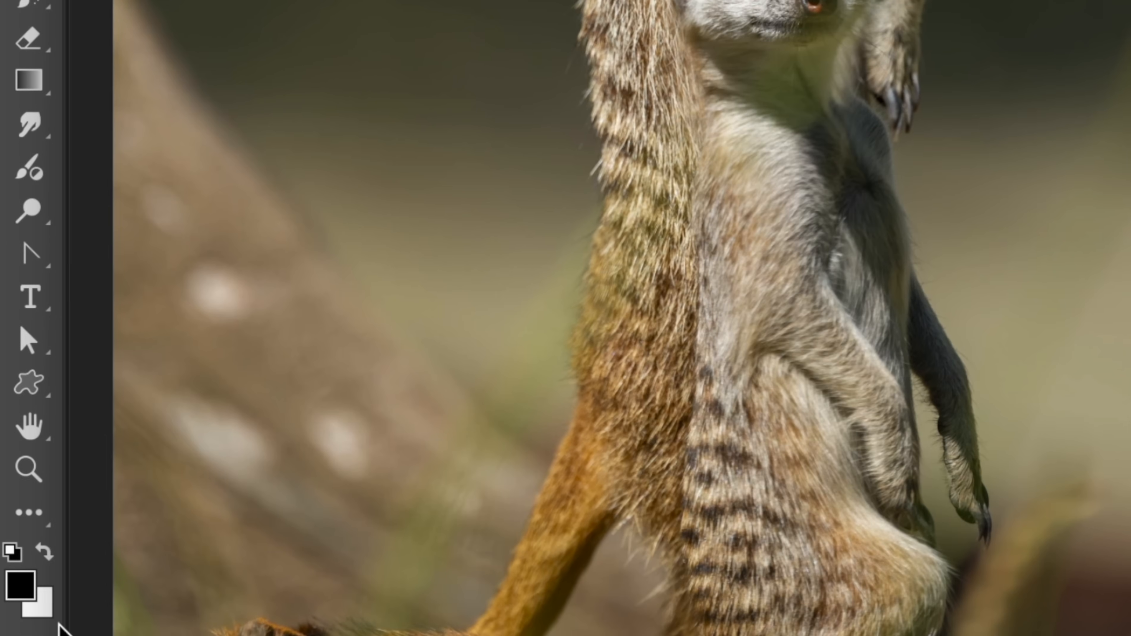
# Step: Paint white on the Color Balance 1 mask over the smaller meerkat's green-tinted throat and chest with a size 700 brush
pyautogui.press('x')
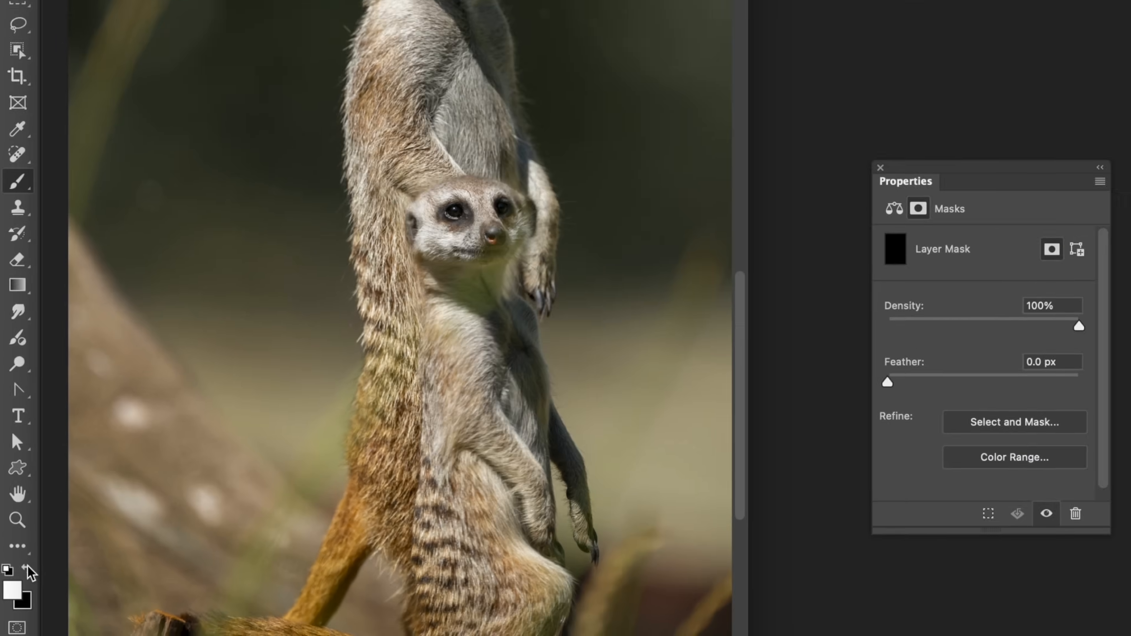
pyautogui.click(27, 570)
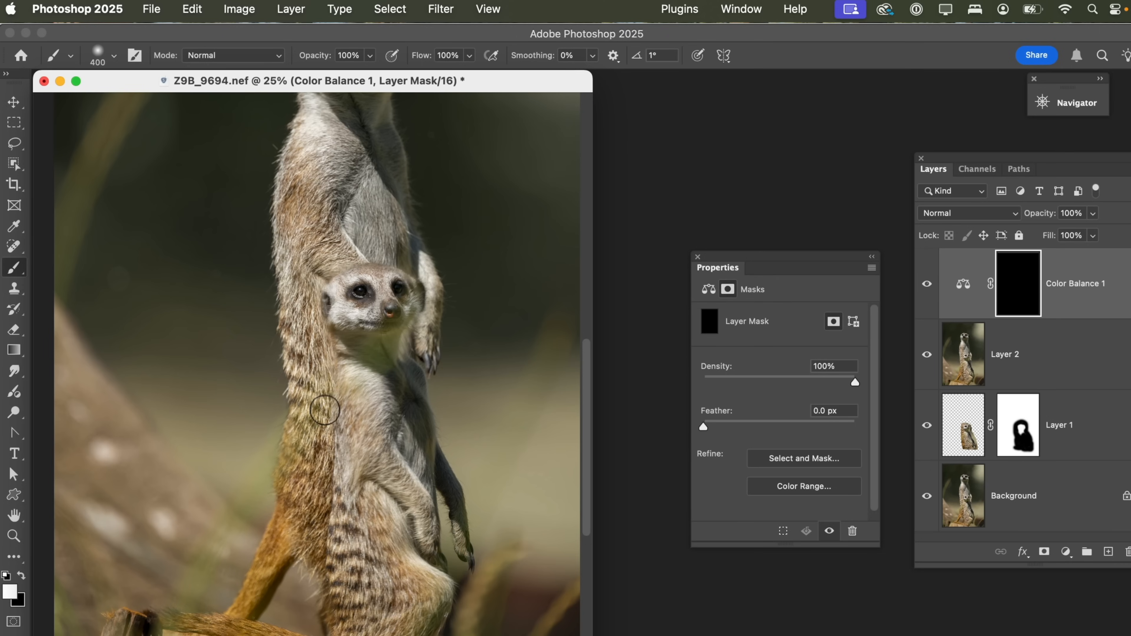
pyautogui.press(']')
pyautogui.press(']')
pyautogui.press(']')
pyautogui.moveTo(345, 382)
pyautogui.mouseDown()
pyautogui.moveTo(415, 325)
pyautogui.moveTo(341, 379)
pyautogui.mouseUp()
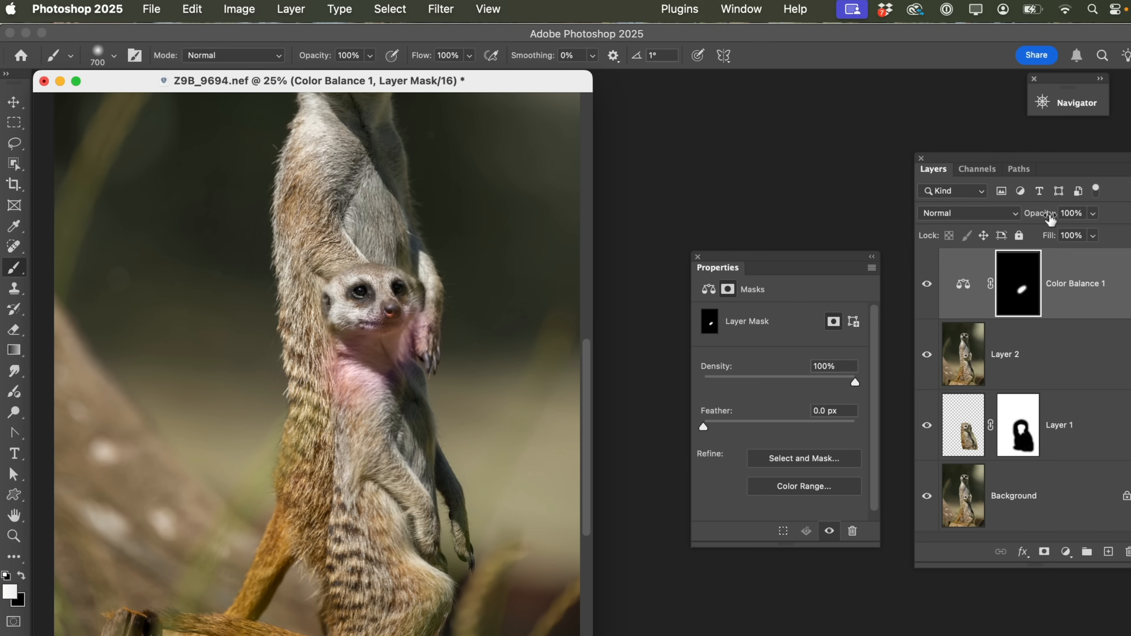
# Step: Paint black on the Color Balance 1 mask over the taller meerkat's paw and reduce the layer's opacity to 52%
pyautogui.moveTo(1050, 218); pyautogui.dragTo(1021, 221)
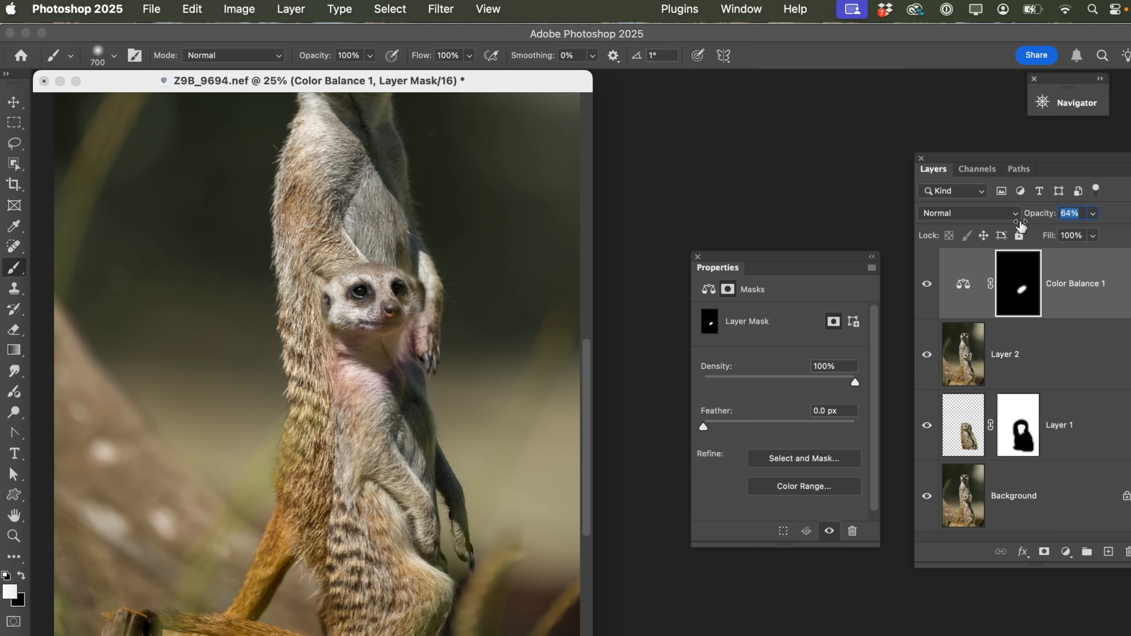
pyautogui.moveTo(1021, 222); pyautogui.dragTo(1021, 221)
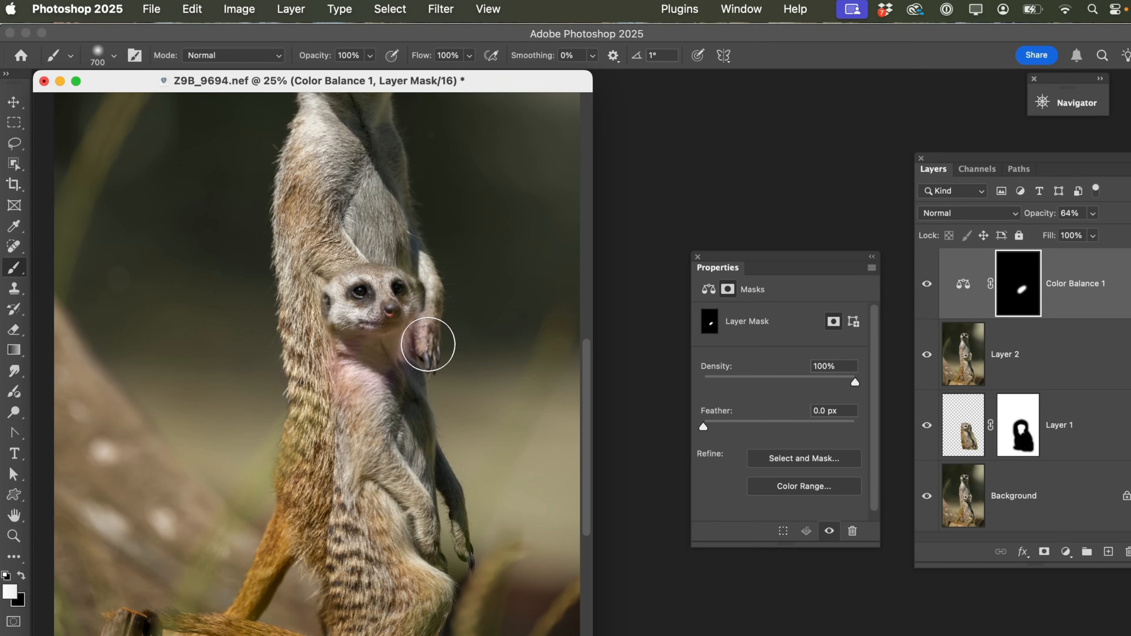
pyautogui.press('x')
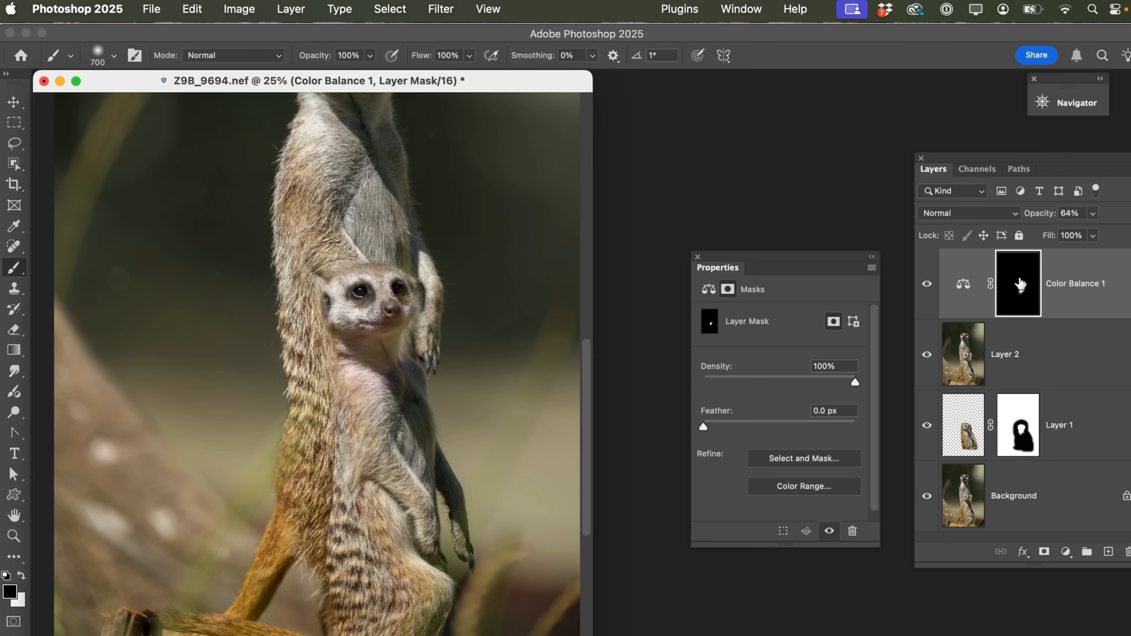
pyautogui.moveTo(1051, 220); pyautogui.dragTo(1048, 220)
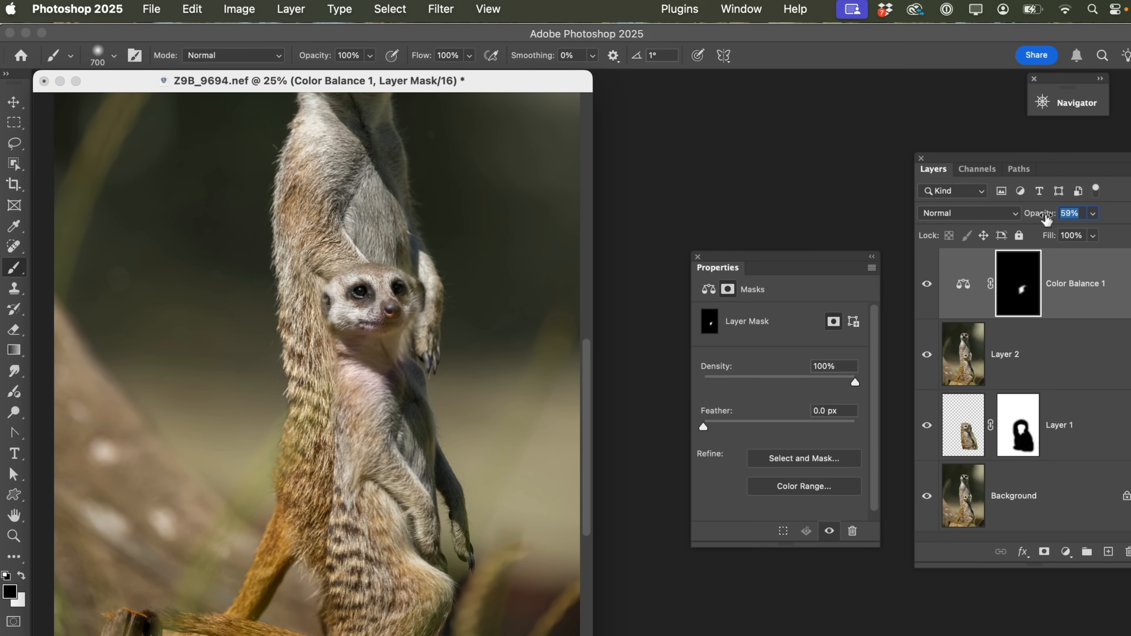
pyautogui.moveTo(1042, 220); pyautogui.dragTo(1042, 220)
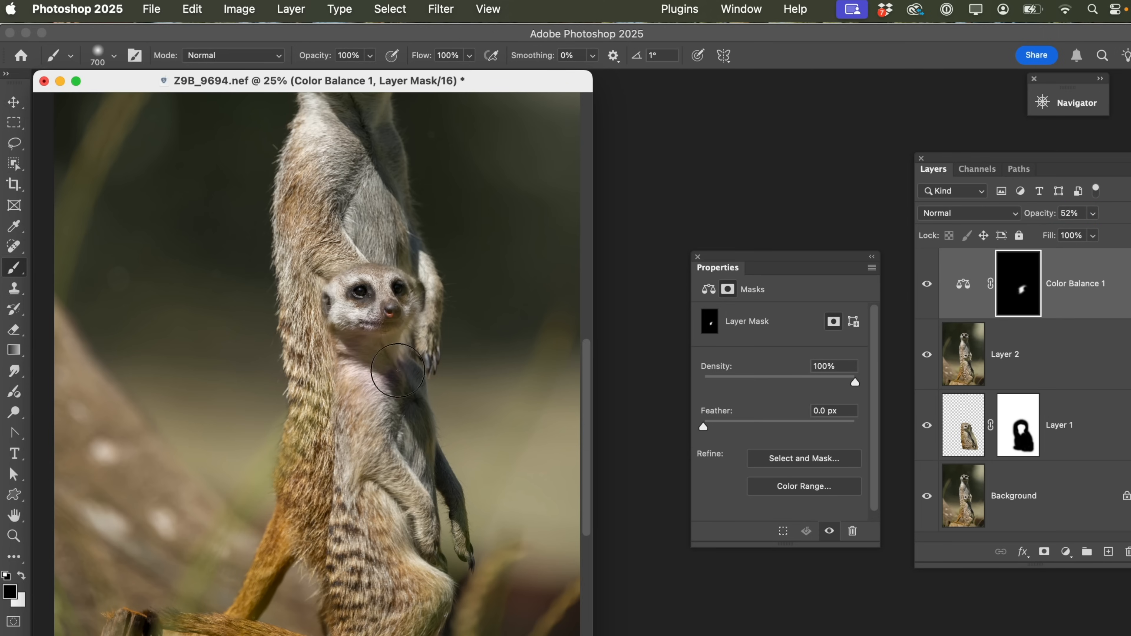
# Step: Compare the composite with the original photo by toggling every layer except Background off and on, viewed at 16.7%
pyautogui.click(17, 538)
pyautogui.press('alt')
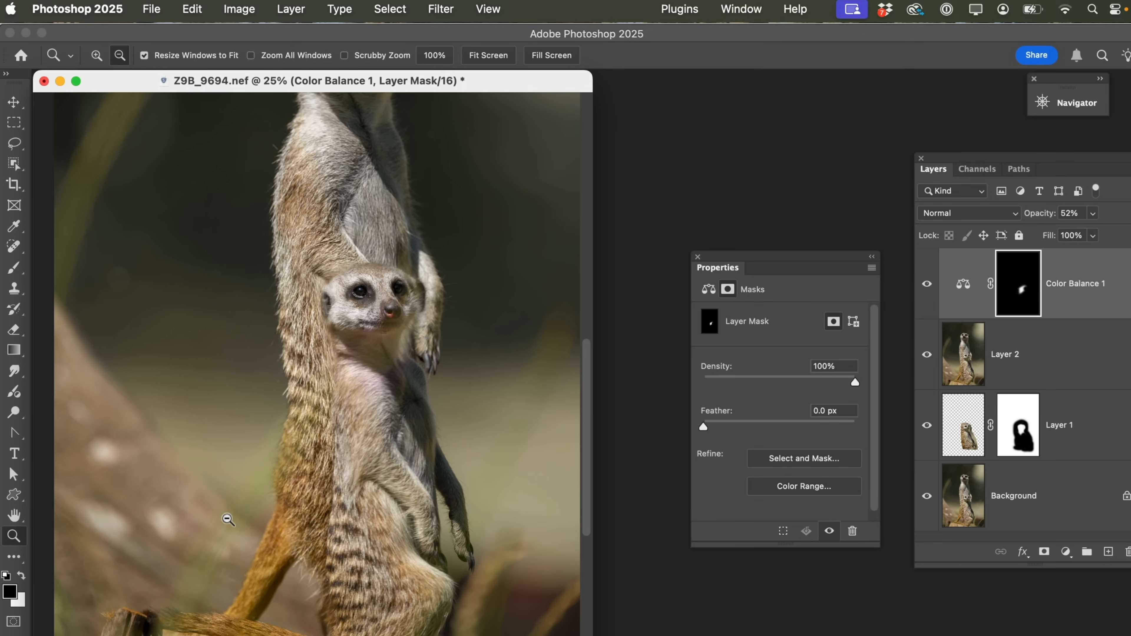
pyautogui.keyDown('alt'); pyautogui.click(228, 520); pyautogui.keyUp('alt')
pyautogui.moveTo(280, 91); pyautogui.dragTo(494, 92)
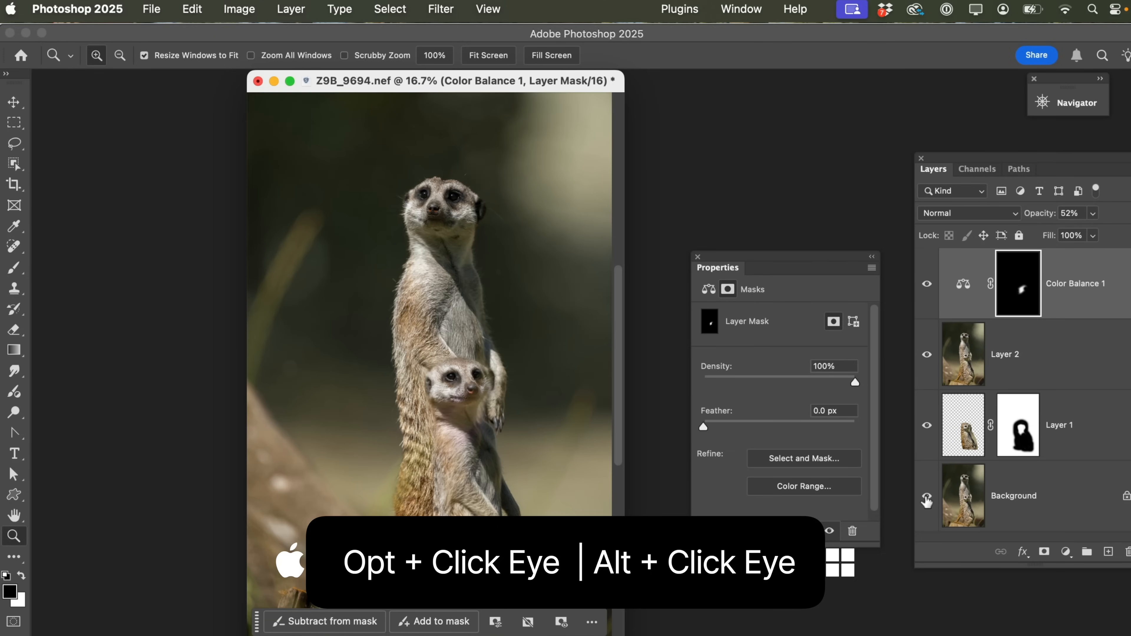
pyautogui.press('alt')
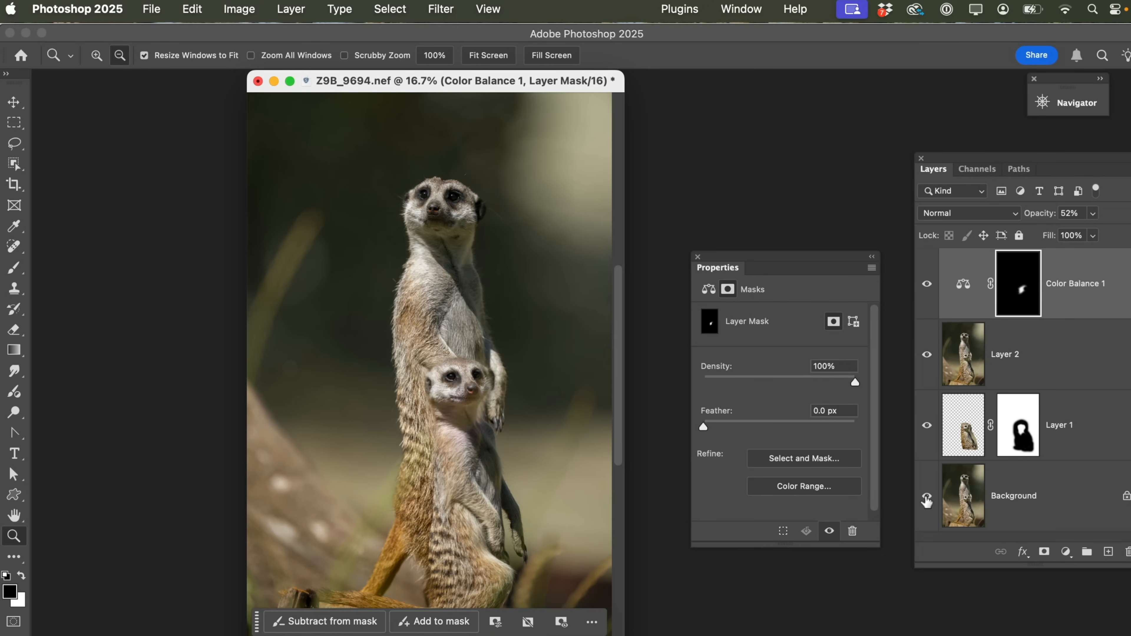
pyautogui.keyDown('alt'); pyautogui.click(927, 498); pyautogui.keyUp('alt')
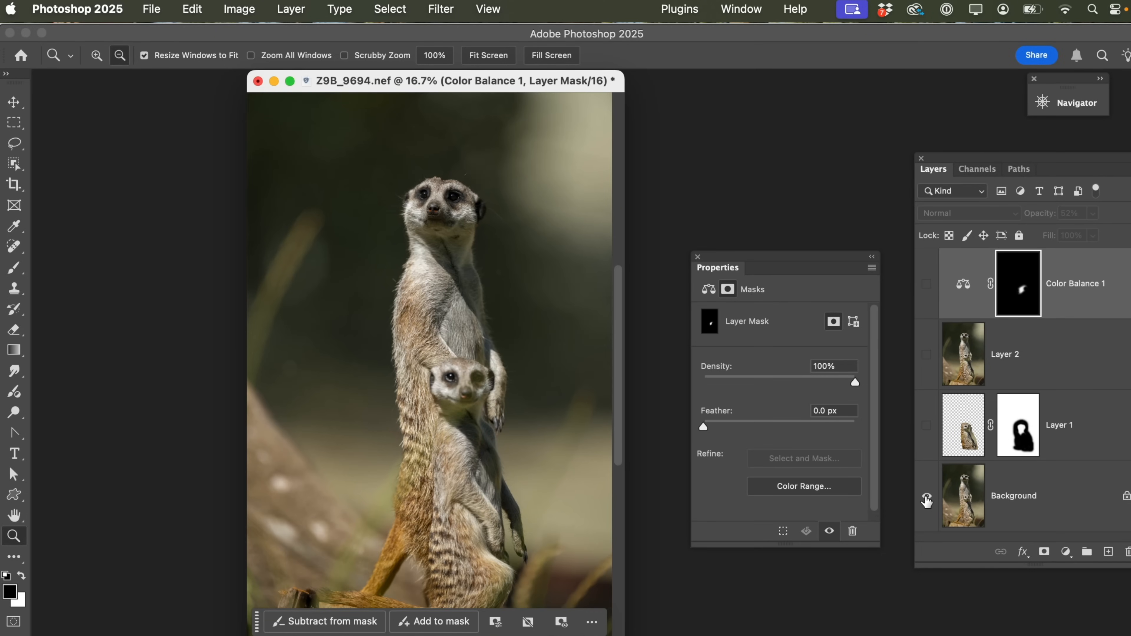
pyautogui.keyDown('alt'); pyautogui.click(927, 498); pyautogui.keyUp('alt')
pyautogui.keyDown('alt'); pyautogui.click(927, 499); pyautogui.keyUp('alt')
pyautogui.keyDown('alt'); pyautogui.click(927, 499); pyautogui.keyUp('alt')
pyautogui.keyDown('alt'); pyautogui.click(927, 499); pyautogui.keyUp('alt')
pyautogui.keyDown('alt'); pyautogui.click(927, 499); pyautogui.keyUp('alt')
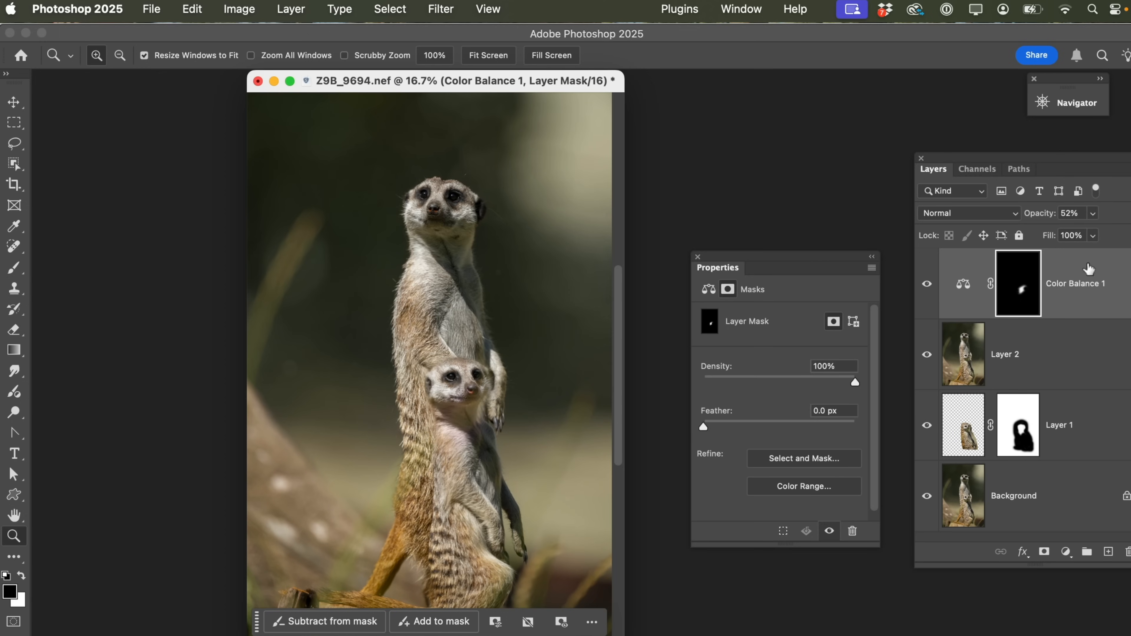
# Step: Set the Color Balance 1 layer's opacity to 45% and stamp all visible layers into a new merged layer on top
pyautogui.moveTo(1052, 217); pyautogui.dragTo(1045, 218)
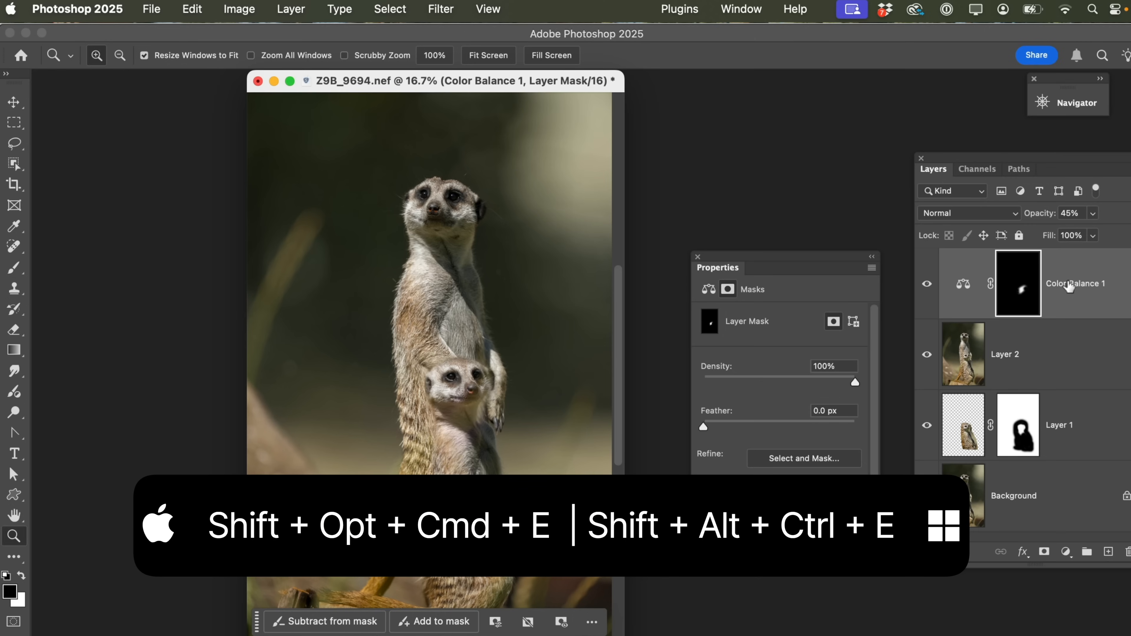
pyautogui.press('alt')
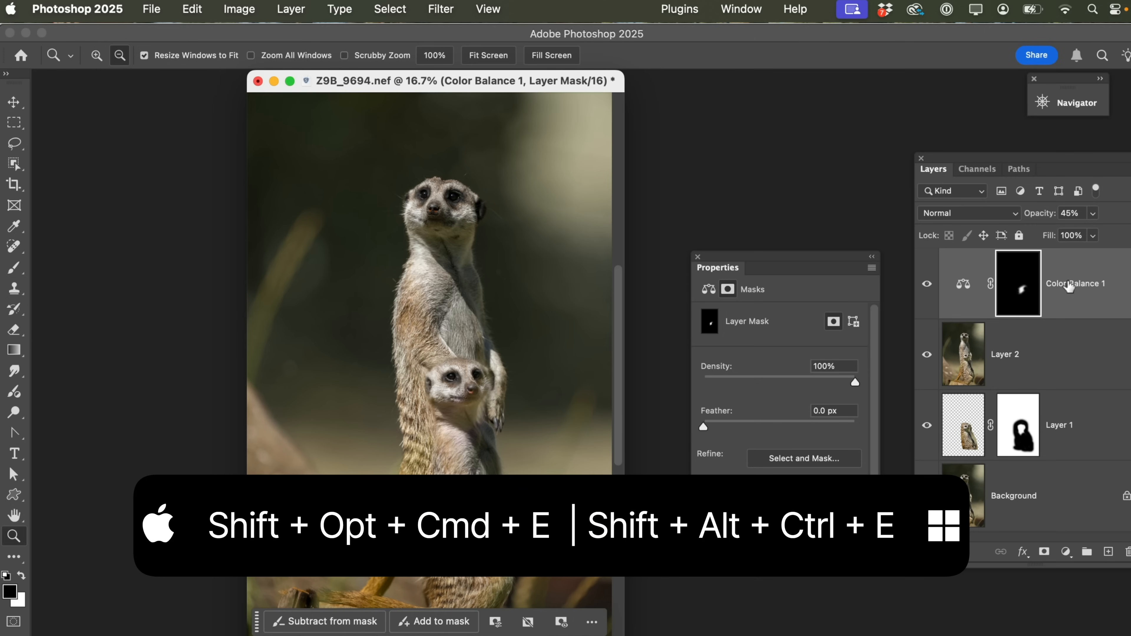
pyautogui.press('shift+alt+super+e')
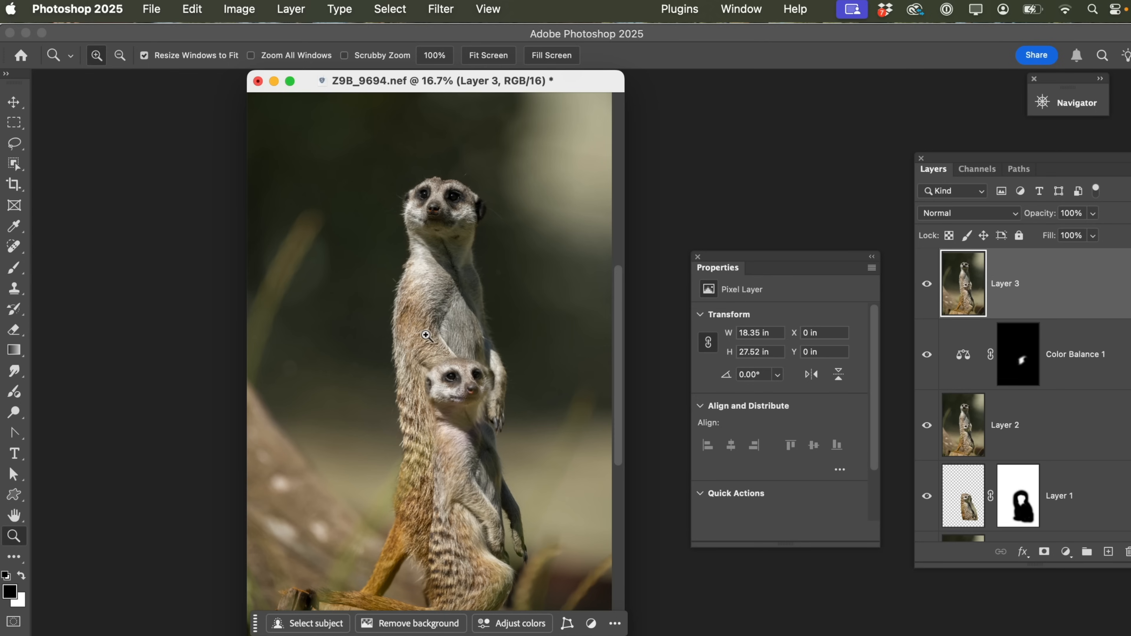
# Step: Lasso the dark pupil with its catchlight in the smaller meerkat's brighter eye and copy it to a new layer
pyautogui.moveTo(421, 335); pyautogui.dragTo(528, 433)
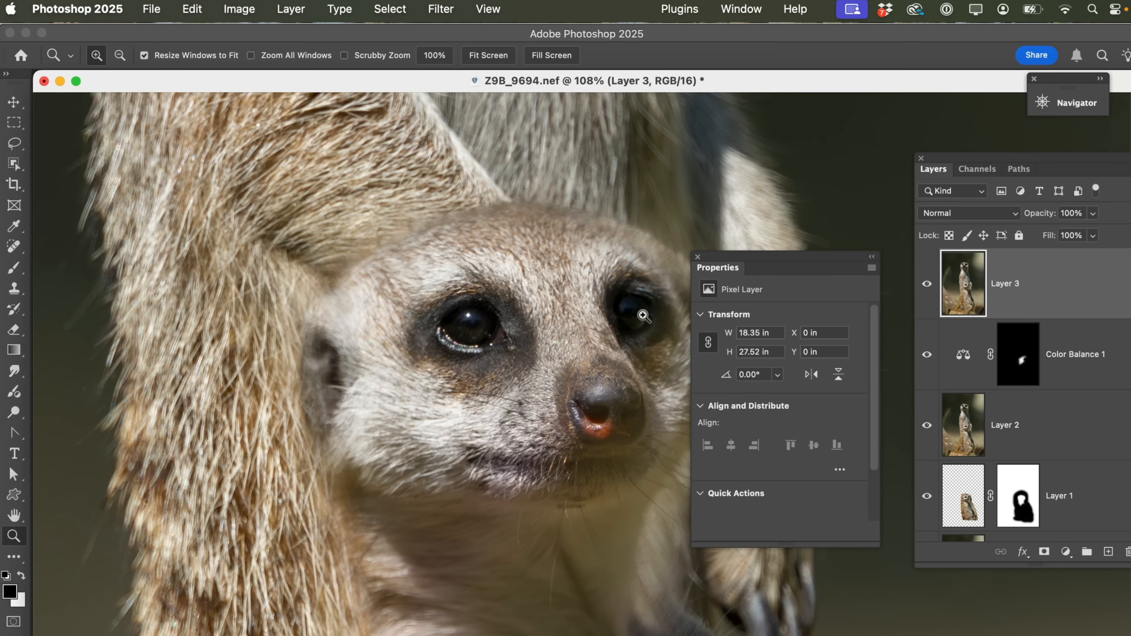
pyautogui.click(872, 261)
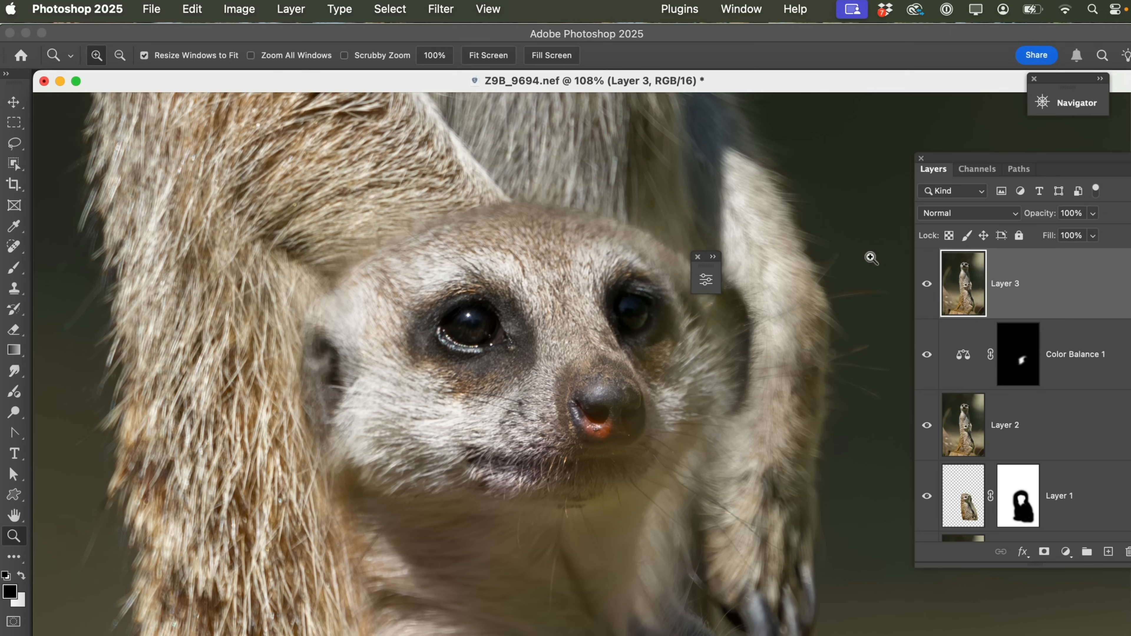
pyautogui.click(697, 257)
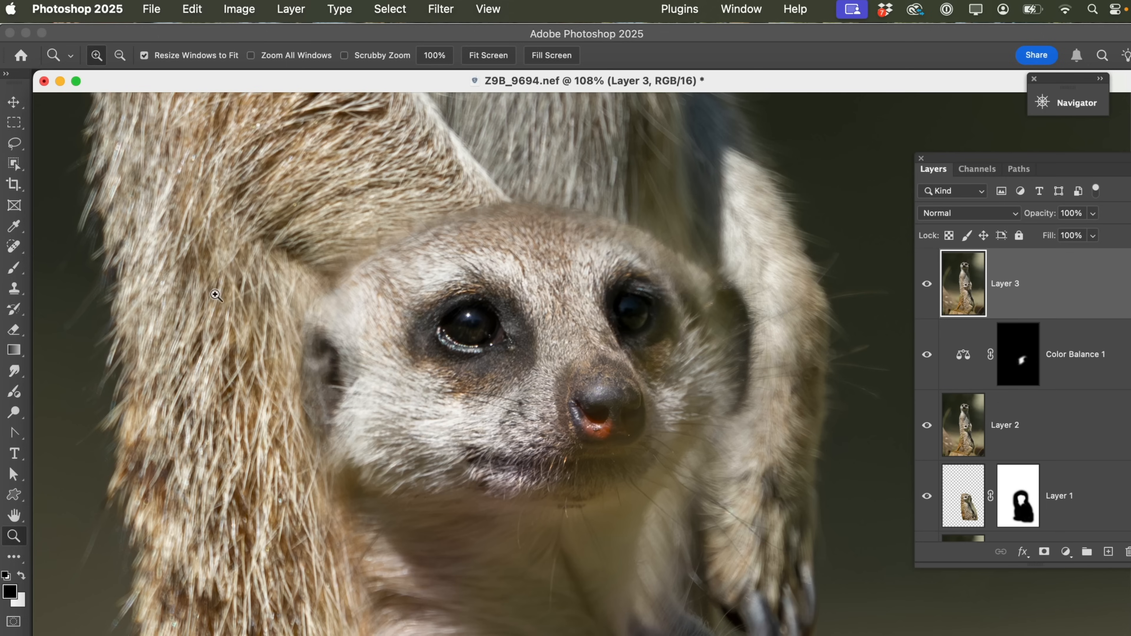
pyautogui.click(15, 144)
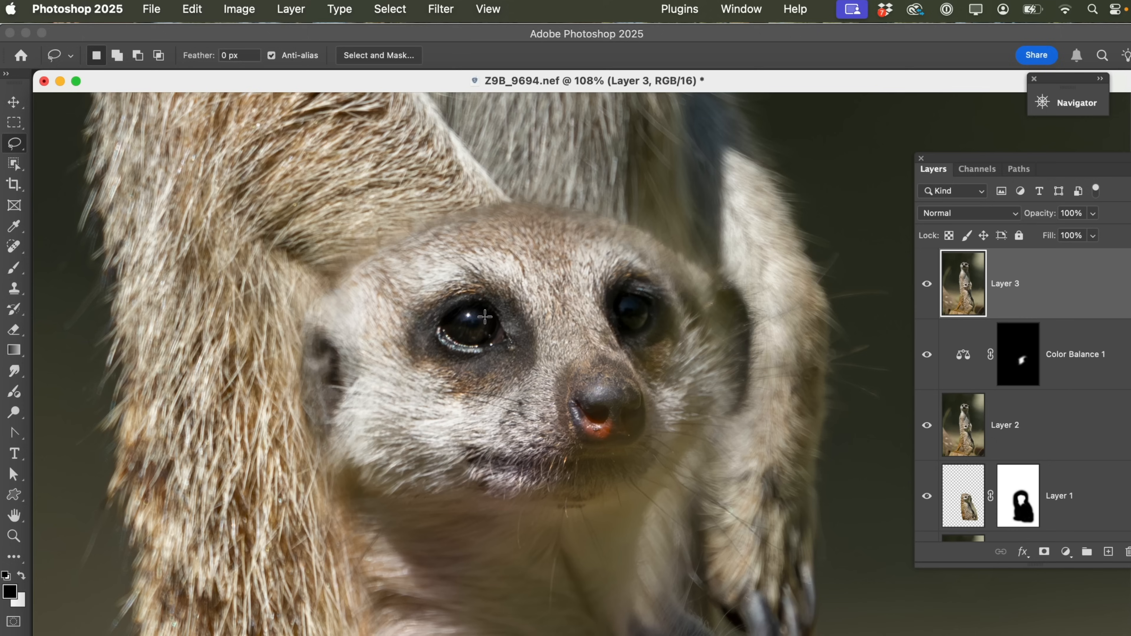
pyautogui.moveTo(449, 320)
pyautogui.mouseDown()
pyautogui.moveTo(455, 331)
pyautogui.moveTo(487, 317)
pyautogui.mouseUp()
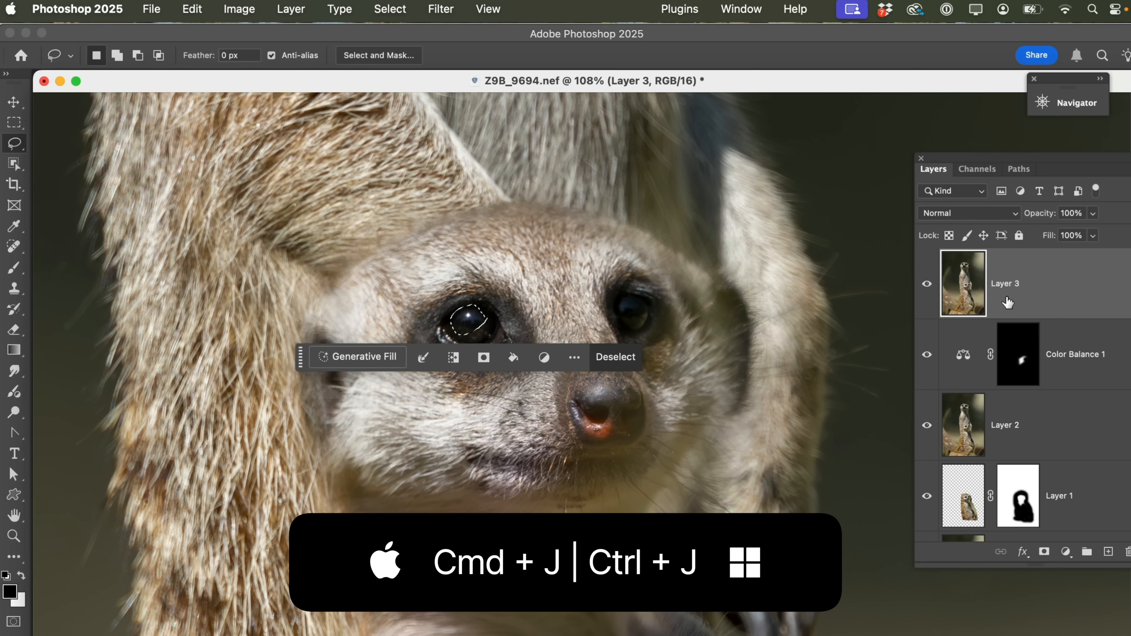
pyautogui.press('super+j')
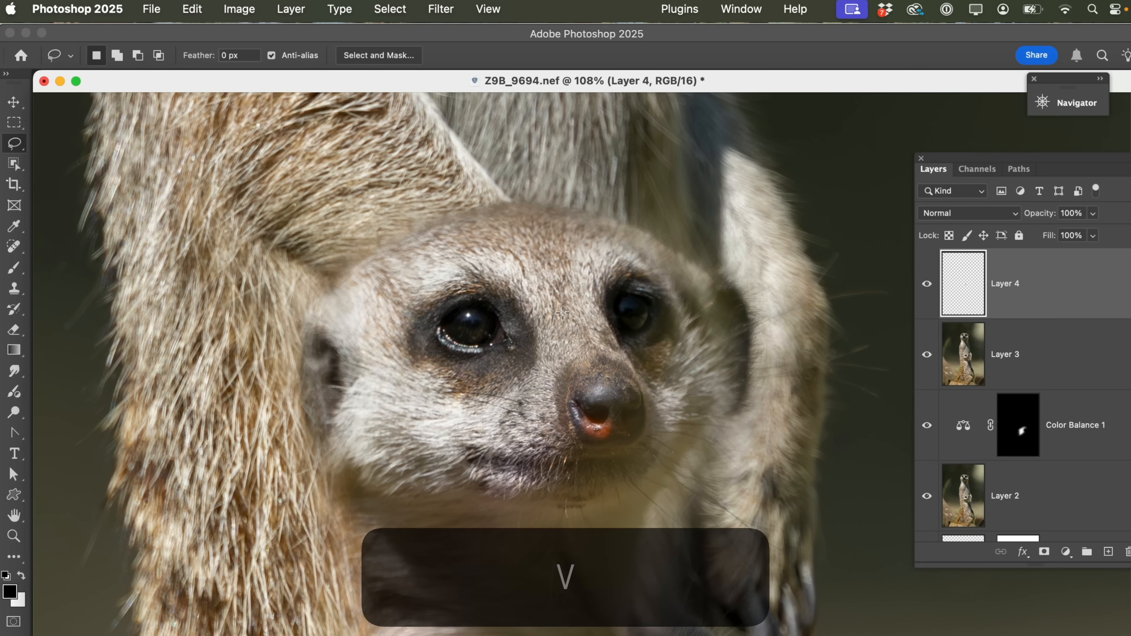
# Step: Move the copied pupil onto the smaller meerkat's duller eye and add a white layer mask to Layer 4
pyautogui.press('v')
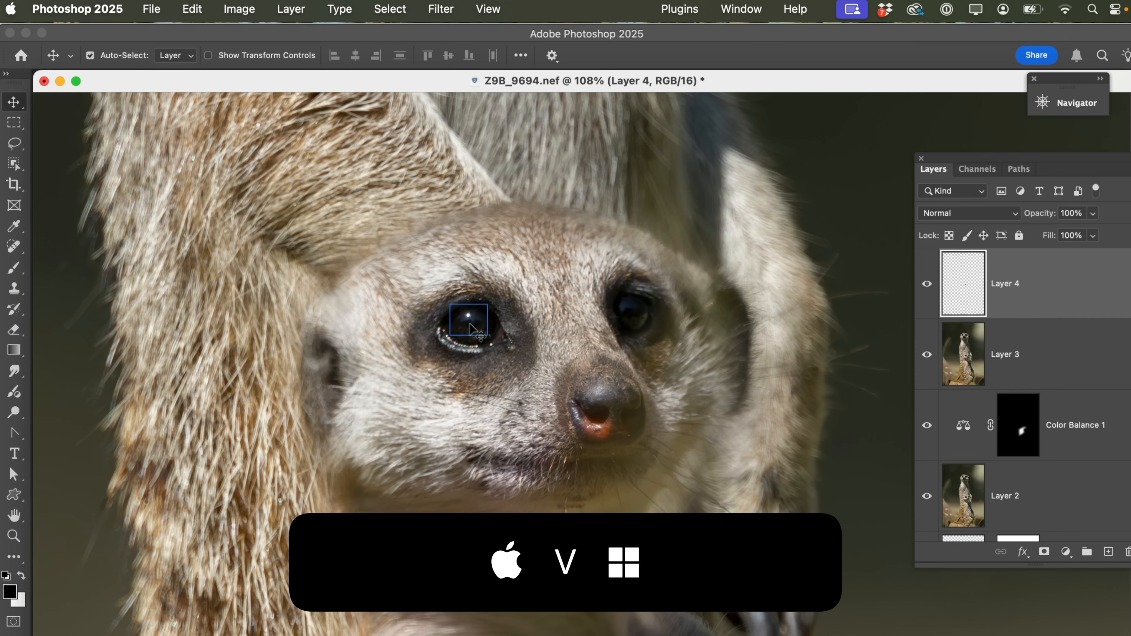
pyautogui.moveTo(471, 325); pyautogui.dragTo(636, 319)
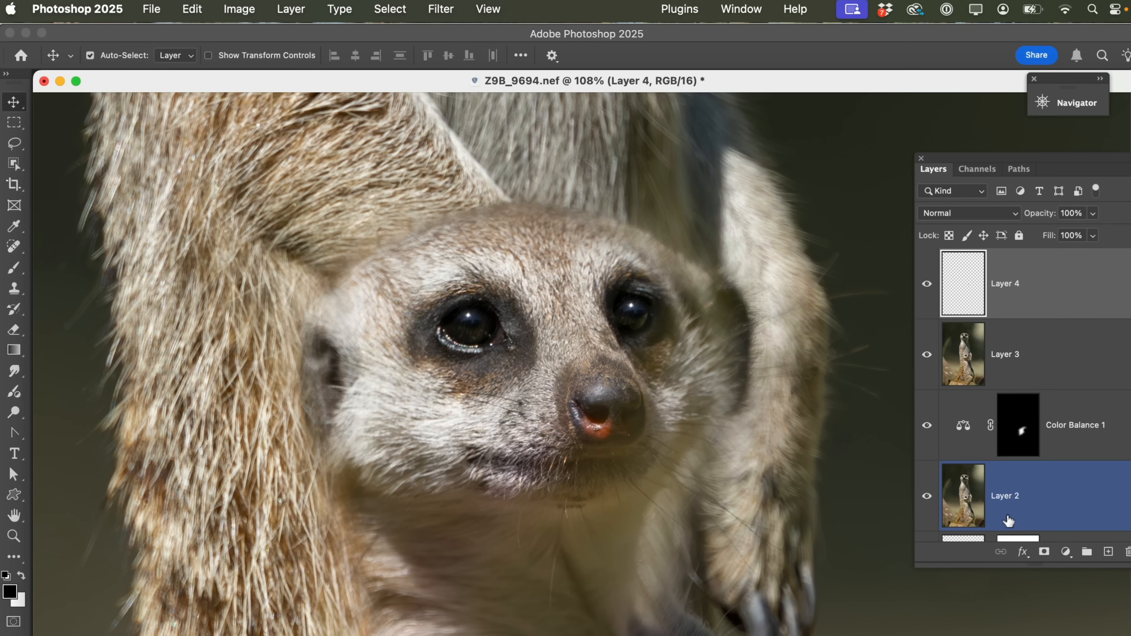
pyautogui.click(1043, 552)
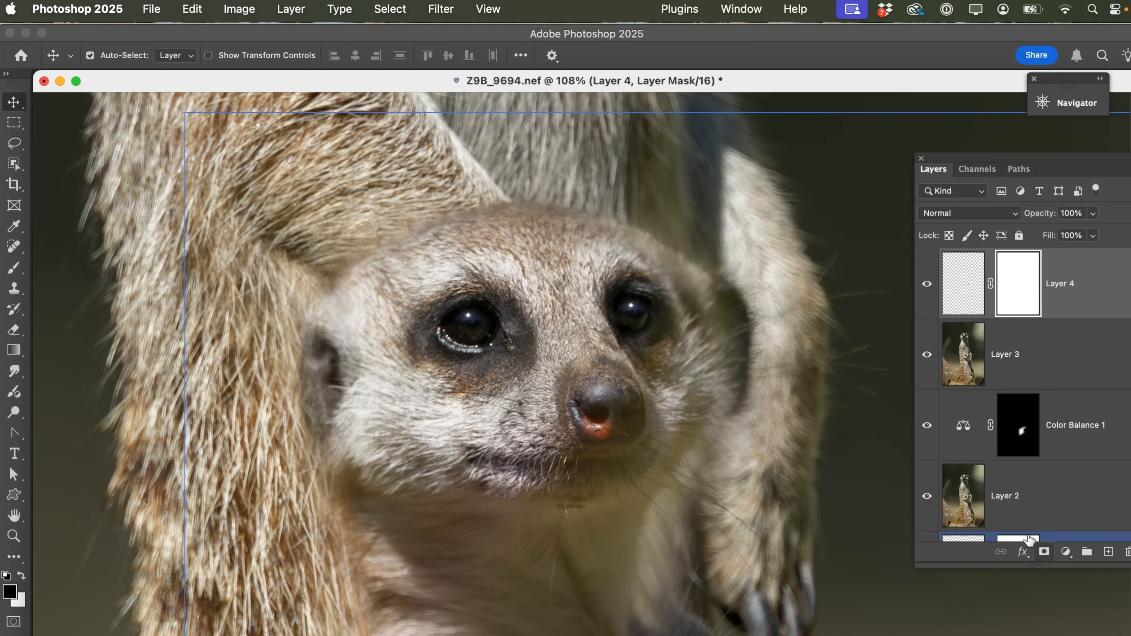
# Step: Hide all layers below Layer 4 and paint black on its mask around the copied pupil's edges with a size 90 brush
pyautogui.click(944, 363)
pyautogui.moveTo(926, 351); pyautogui.dragTo(934, 568)
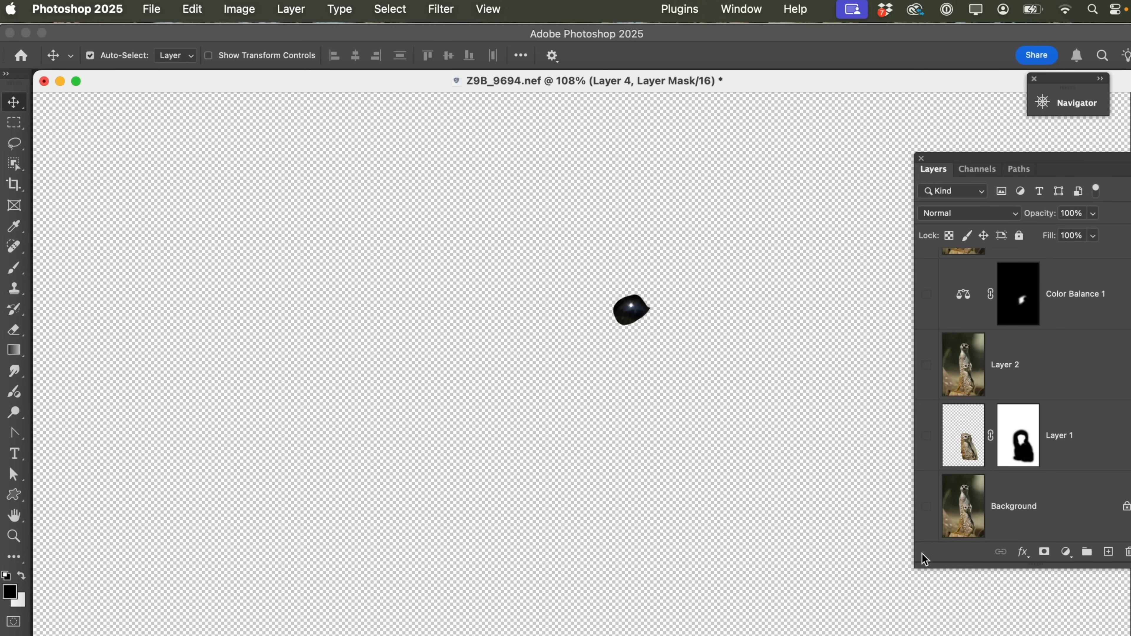
pyautogui.click(14, 268)
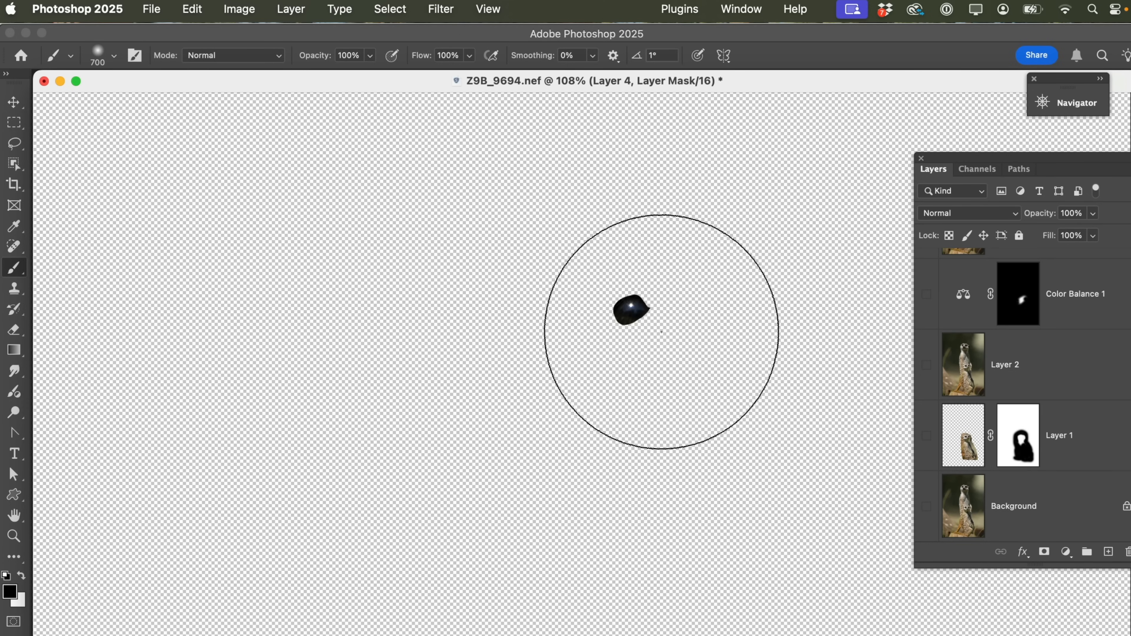
pyautogui.press('[')
pyautogui.press('[')
pyautogui.press('[')
pyautogui.press('[')
pyautogui.press('[')
pyautogui.press('[')
pyautogui.press('[')
pyautogui.press('[')
pyautogui.press('[')
pyautogui.press('[')
pyautogui.press('[')
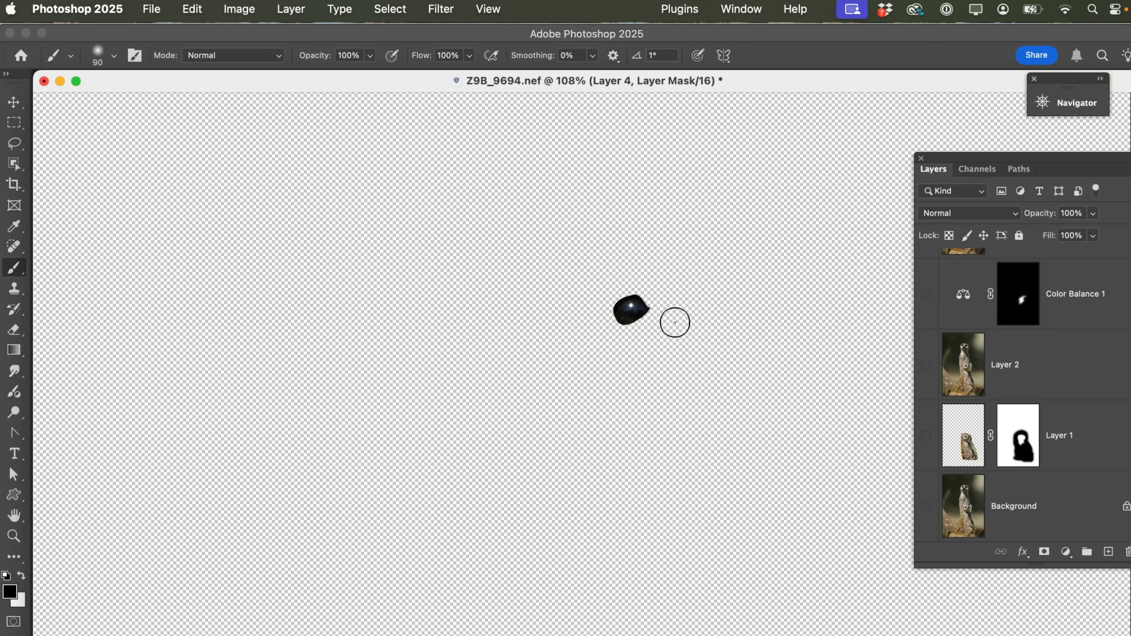
pyautogui.moveTo(658, 305)
pyautogui.mouseDown()
pyautogui.moveTo(644, 332)
pyautogui.moveTo(611, 328)
pyautogui.moveTo(611, 286)
pyautogui.mouseUp()
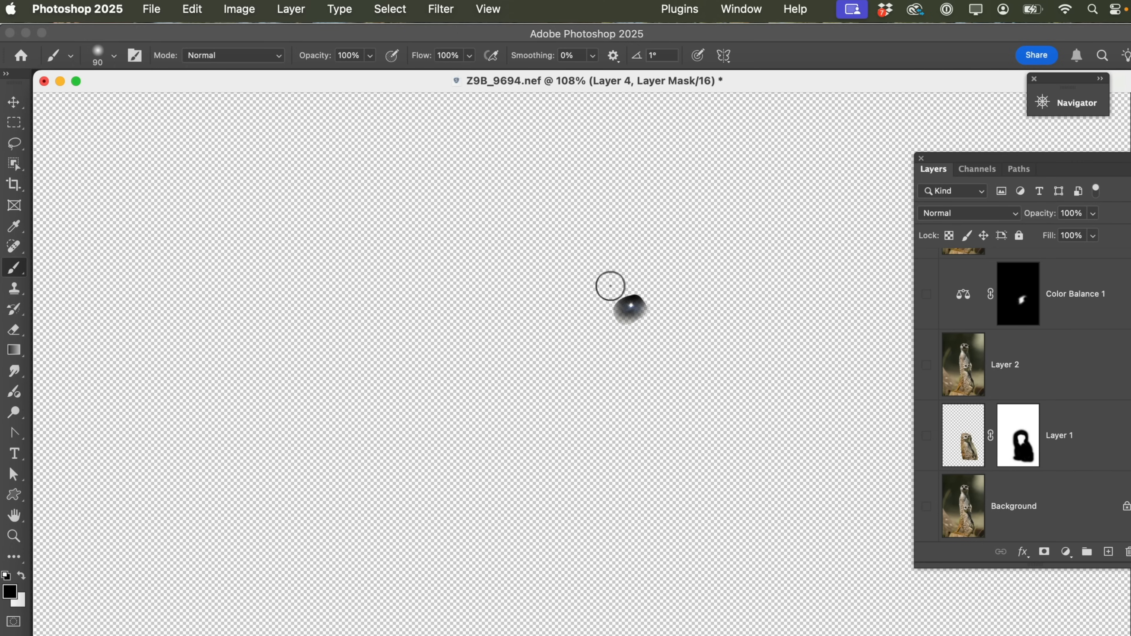
# Step: Feather the copied pupil's outline further by painting black on the Layer 4 mask with a size 40 brush
pyautogui.press('z')
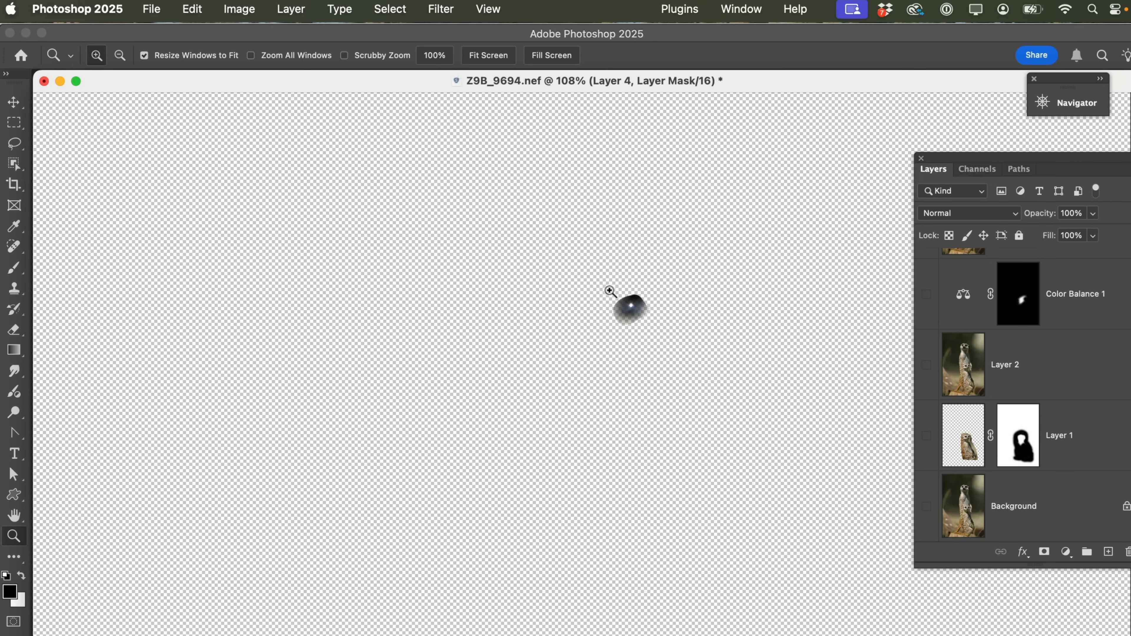
pyautogui.click(610, 291)
pyautogui.click(611, 290)
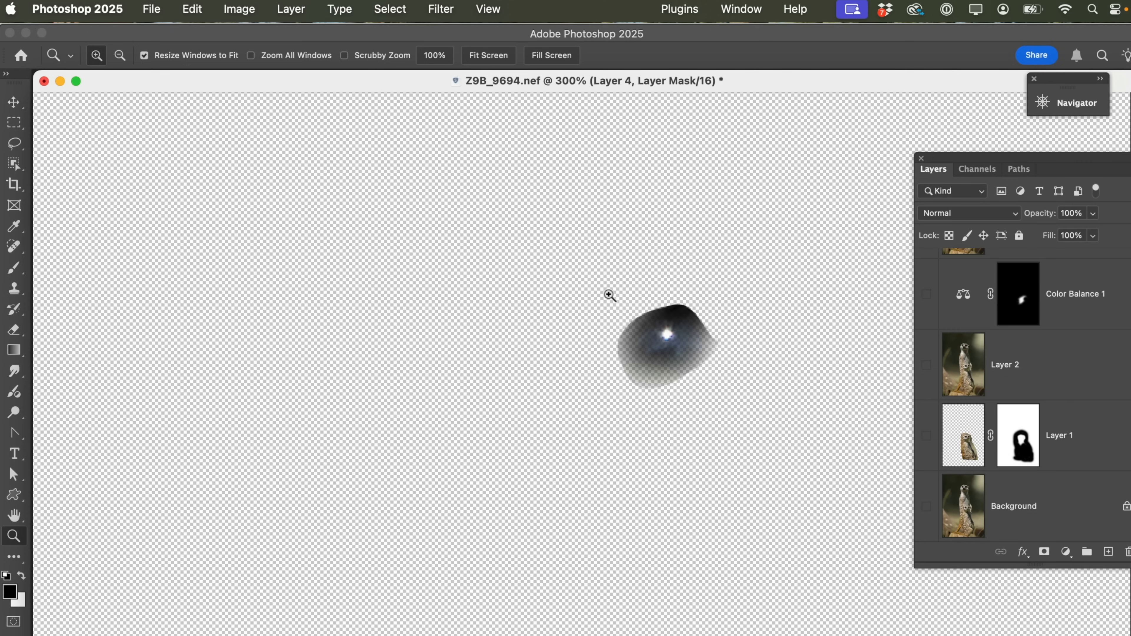
pyautogui.press('b')
pyautogui.press('[')
pyautogui.press('[')
pyautogui.press('[')
pyautogui.press('[')
pyautogui.moveTo(726, 335)
pyautogui.mouseDown()
pyautogui.moveTo(687, 292)
pyautogui.moveTo(665, 293)
pyautogui.moveTo(630, 306)
pyautogui.moveTo(606, 344)
pyautogui.moveTo(616, 381)
pyautogui.moveTo(642, 392)
pyautogui.moveTo(693, 388)
pyautogui.moveTo(719, 362)
pyautogui.mouseUp()
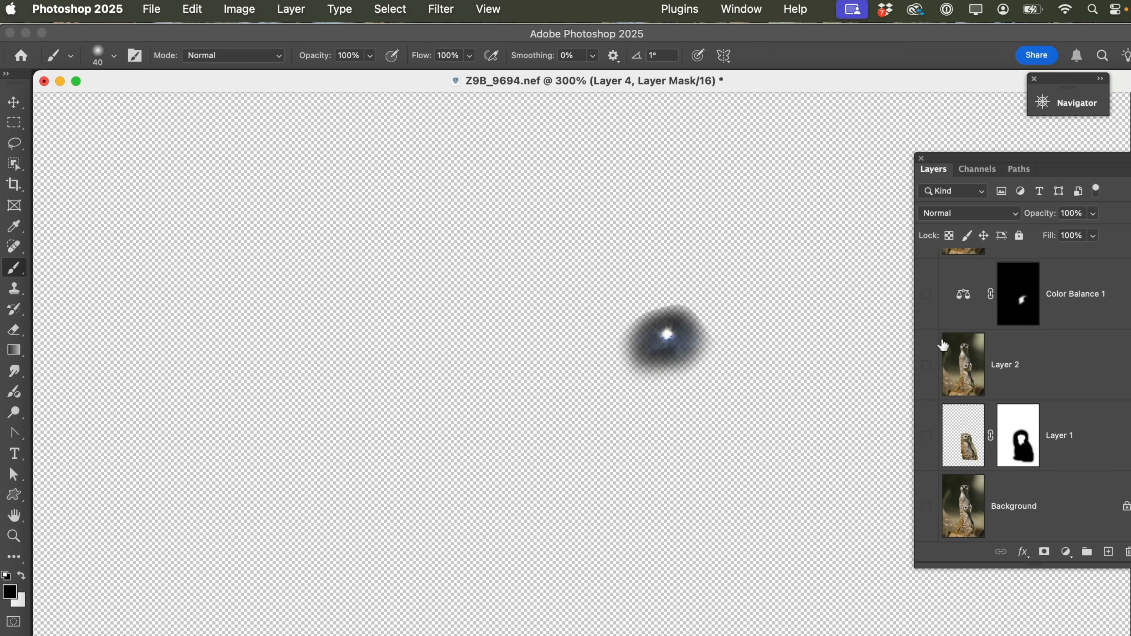
# Step: Show Layer 3 again and compare the smaller meerkat's eye with Layer 4 off and on
pyautogui.scroll(3, 935, 298)
pyautogui.click(928, 354)
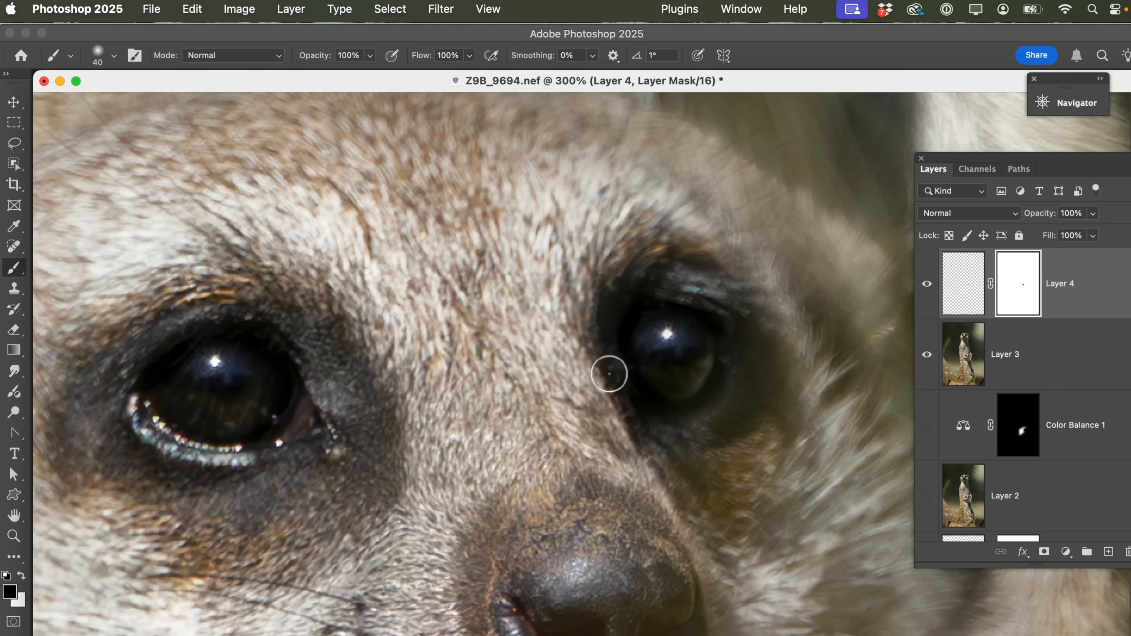
pyautogui.click(930, 284)
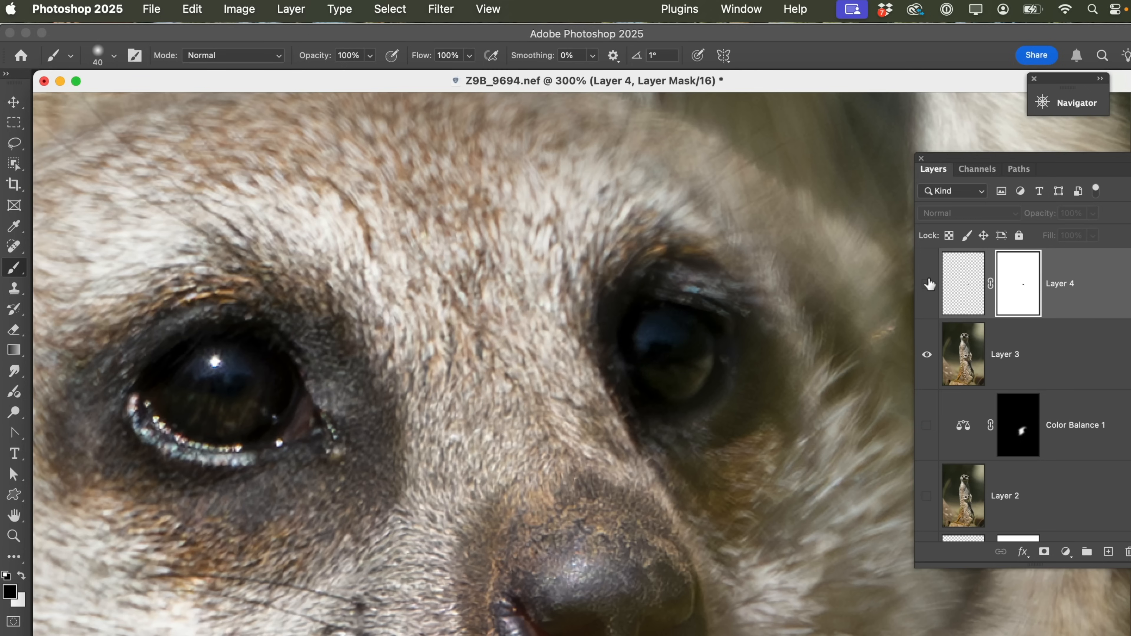
pyautogui.click(929, 284)
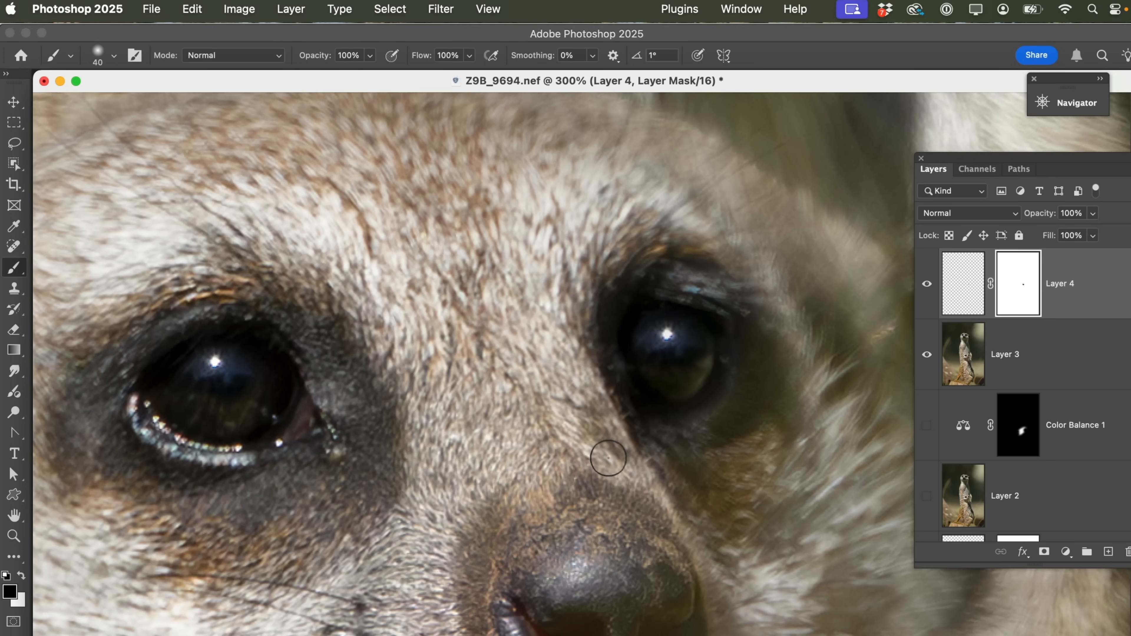
# Step: Fit the whole photo on screen and stamp all visible layers into a new merged layer on top
pyautogui.press('z')
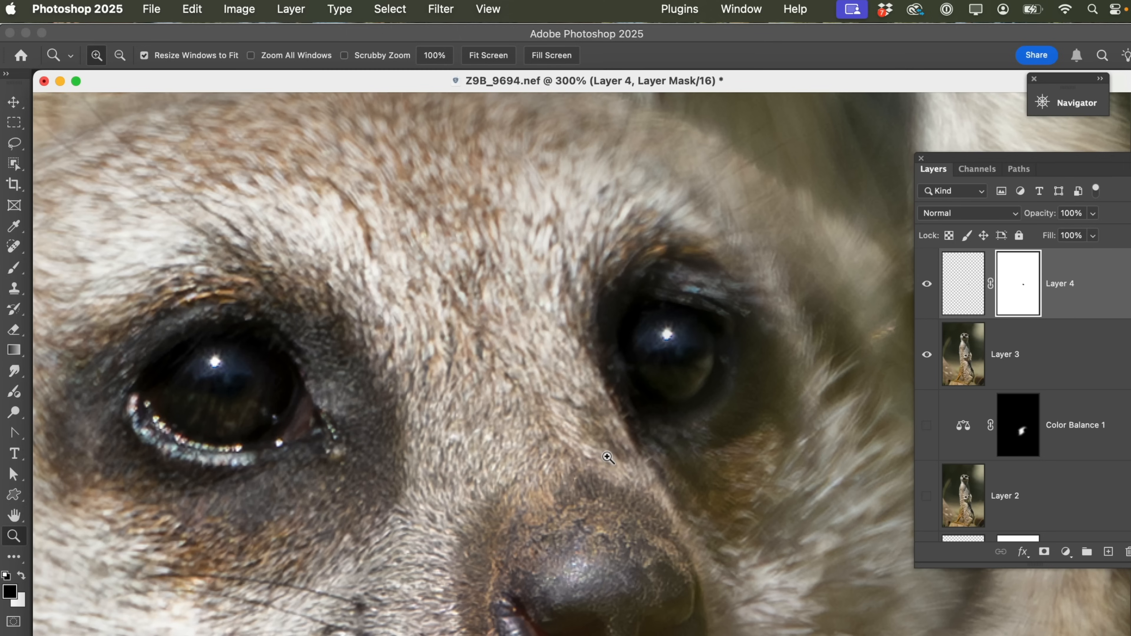
pyautogui.rightClick(607, 457)
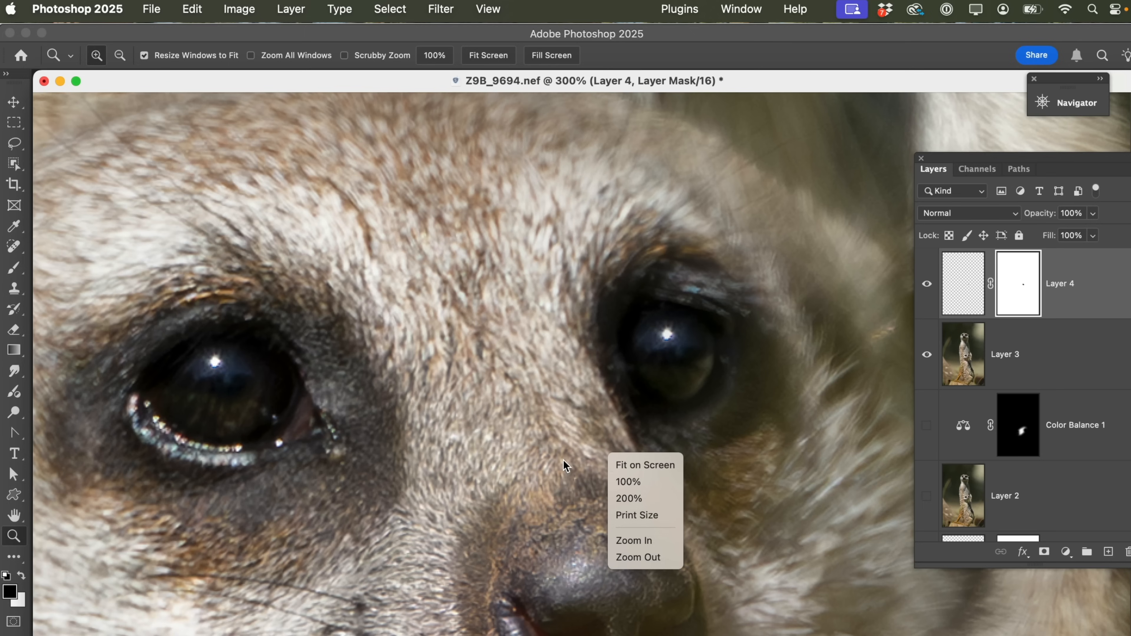
pyautogui.click(634, 463)
pyautogui.moveTo(352, 79); pyautogui.dragTo(648, 88)
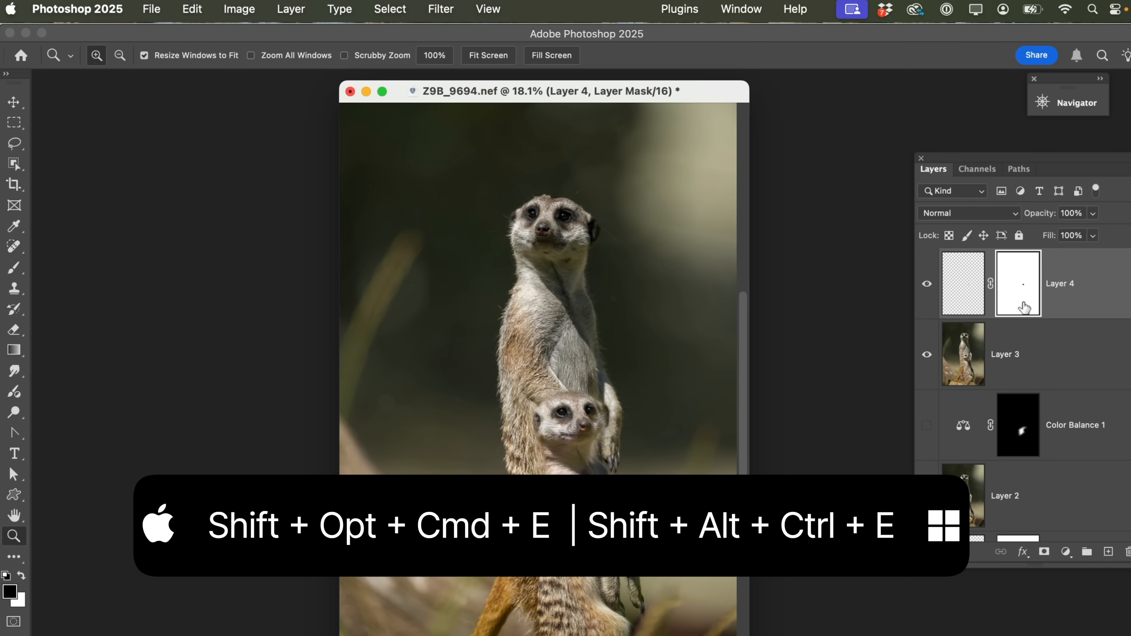
pyautogui.press('alt')
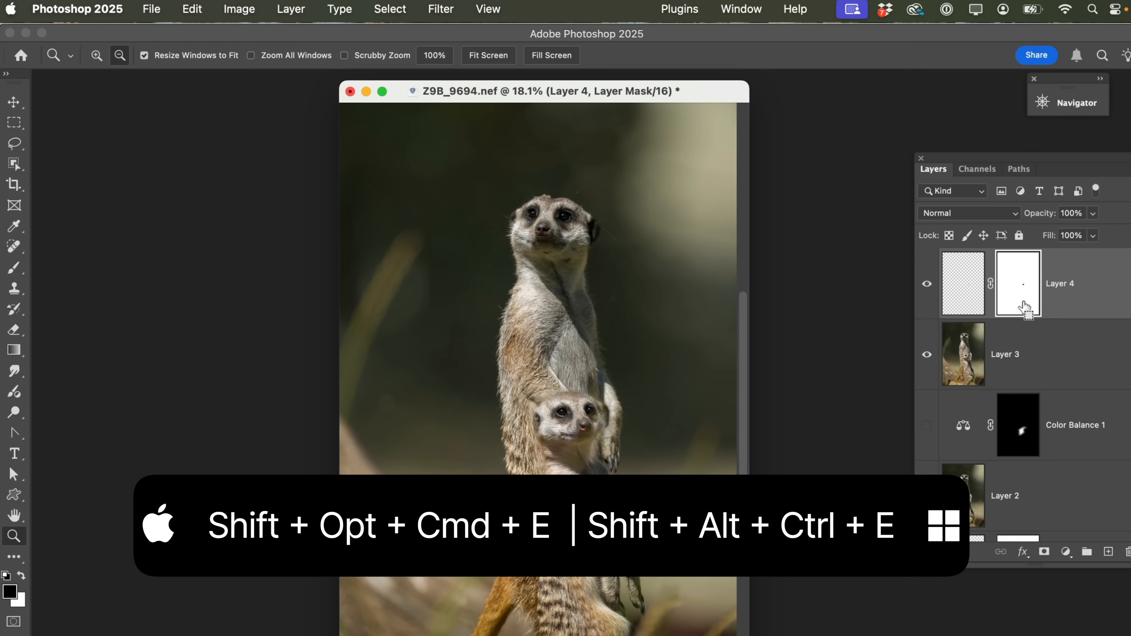
pyautogui.press('alt+shift+super+e')
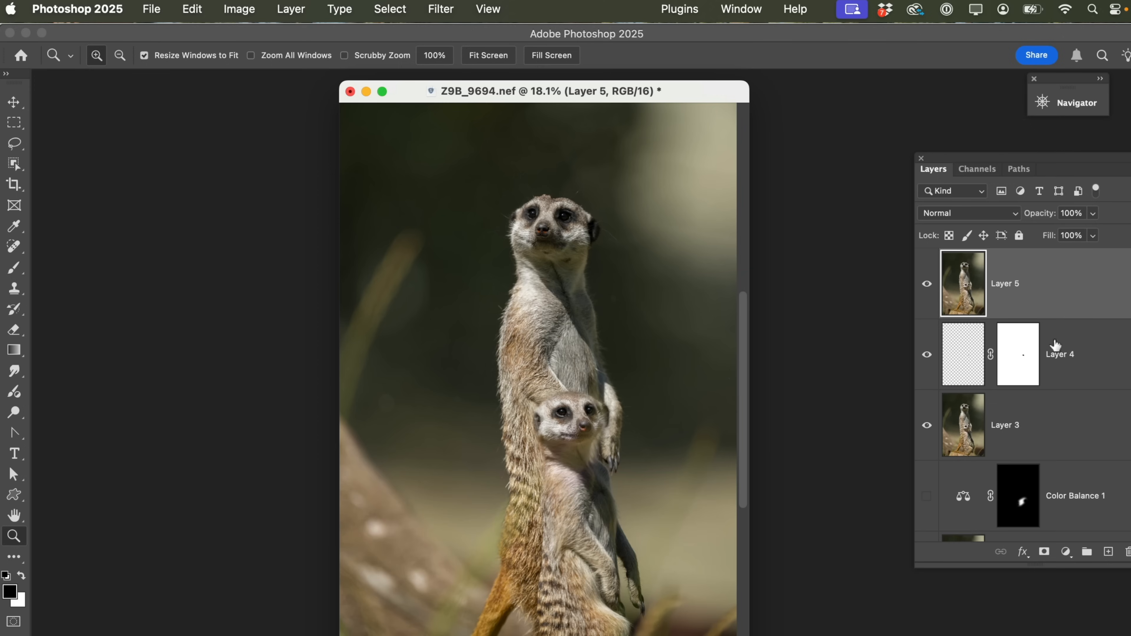
# Step: Open the merged Layer 5 in the Topaz Sharpen AI filter
pyautogui.click(928, 281)
pyautogui.click(439, 10)
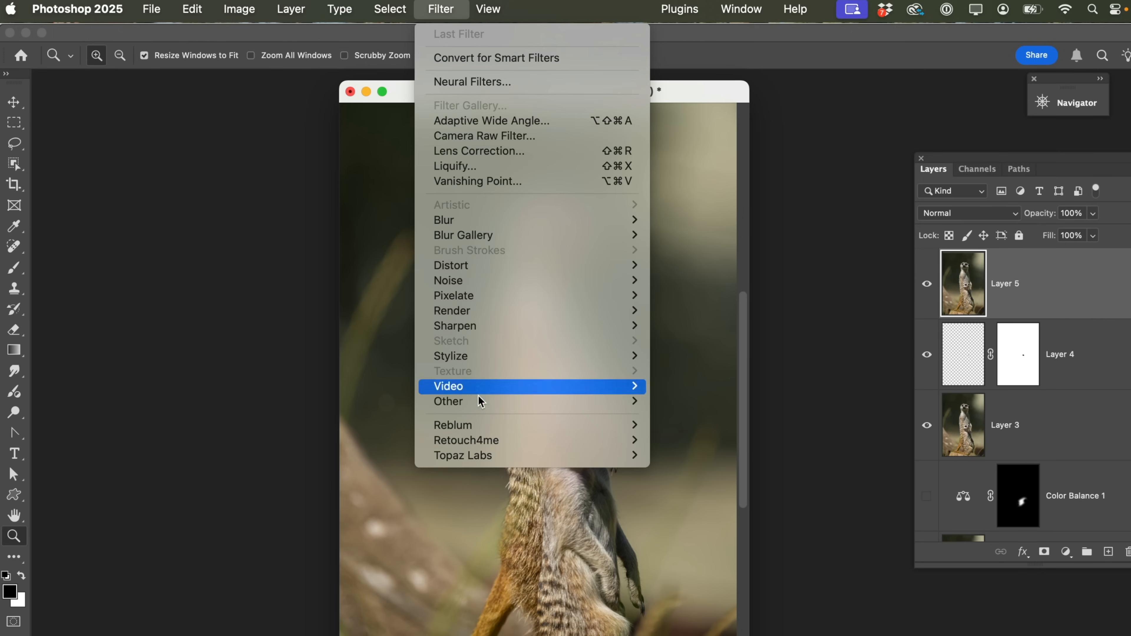
pyautogui.moveTo(481, 457)
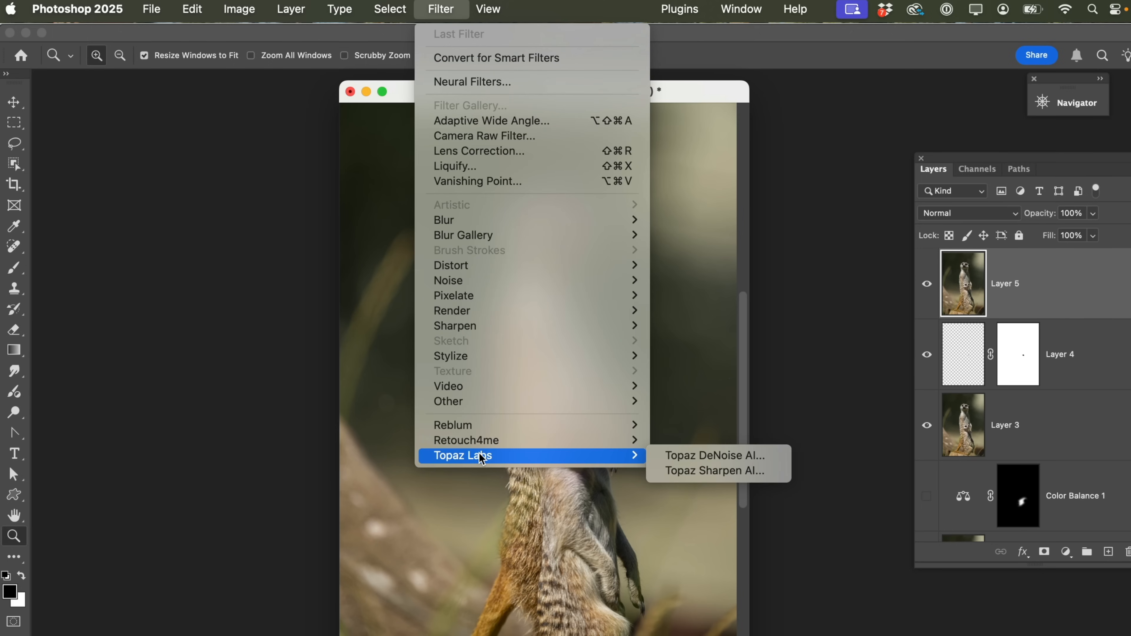
pyautogui.click(697, 470)
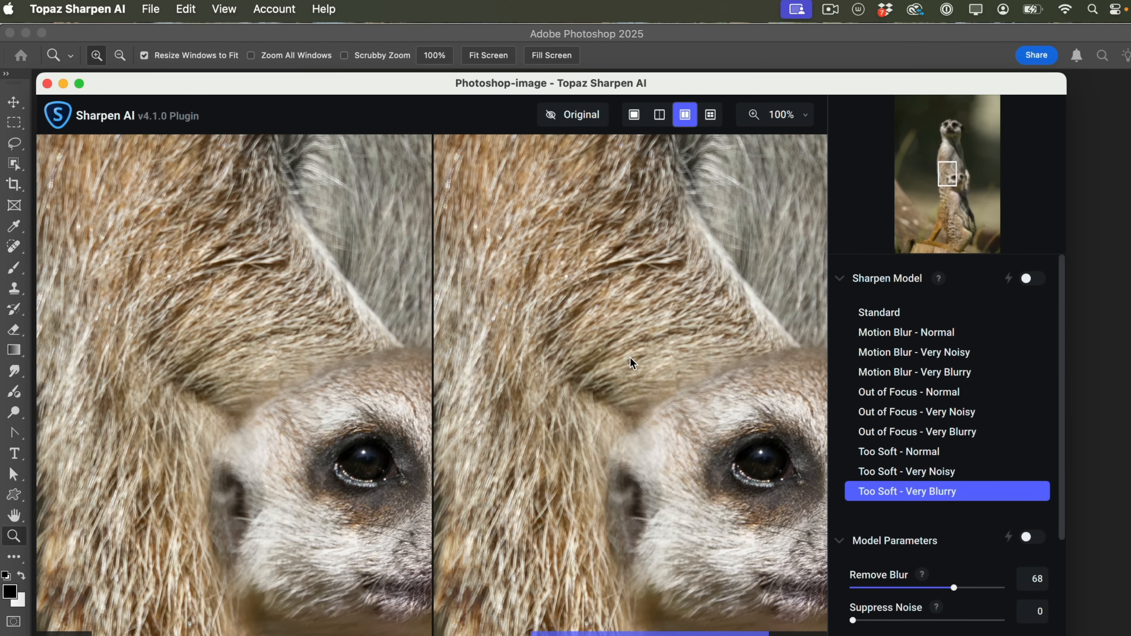
# Step: Examine the sharpening preview from the smaller meerkat's face up to the taller one's face and reduce Remove Blur slightly
pyautogui.moveTo(659, 338); pyautogui.dragTo(539, 504)
pyautogui.moveTo(523, 361); pyautogui.dragTo(449, 471)
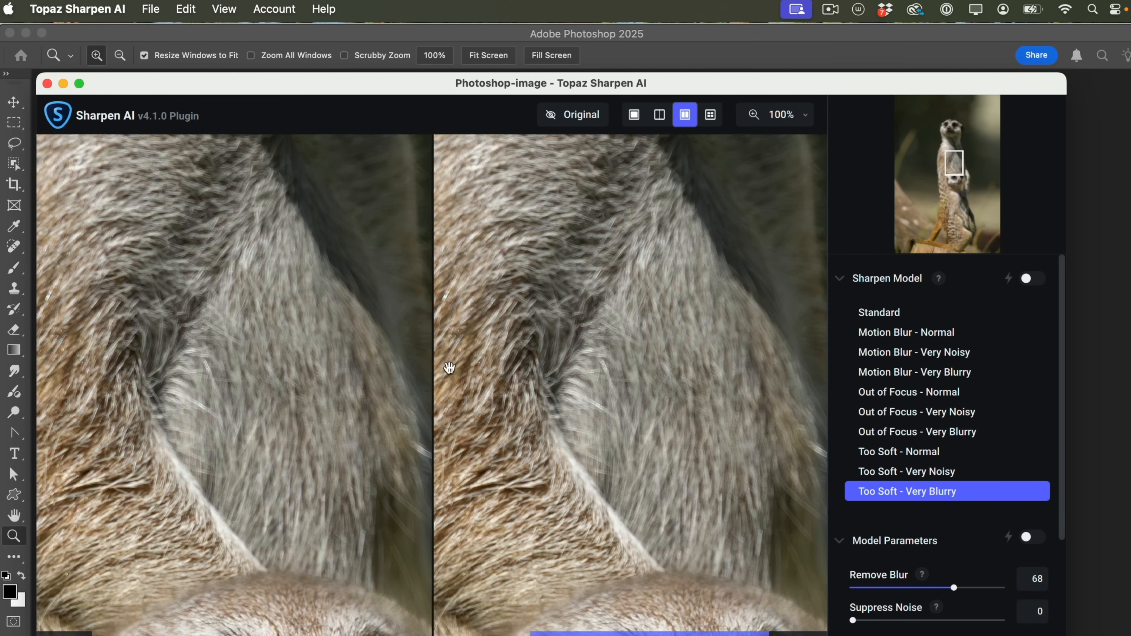
pyautogui.moveTo(450, 368); pyautogui.dragTo(449, 585)
pyautogui.moveTo(464, 462); pyautogui.dragTo(483, 630)
pyautogui.moveTo(493, 296); pyautogui.dragTo(559, 535)
pyautogui.moveTo(545, 448); pyautogui.dragTo(576, 582)
pyautogui.moveTo(602, 362); pyautogui.dragTo(578, 382)
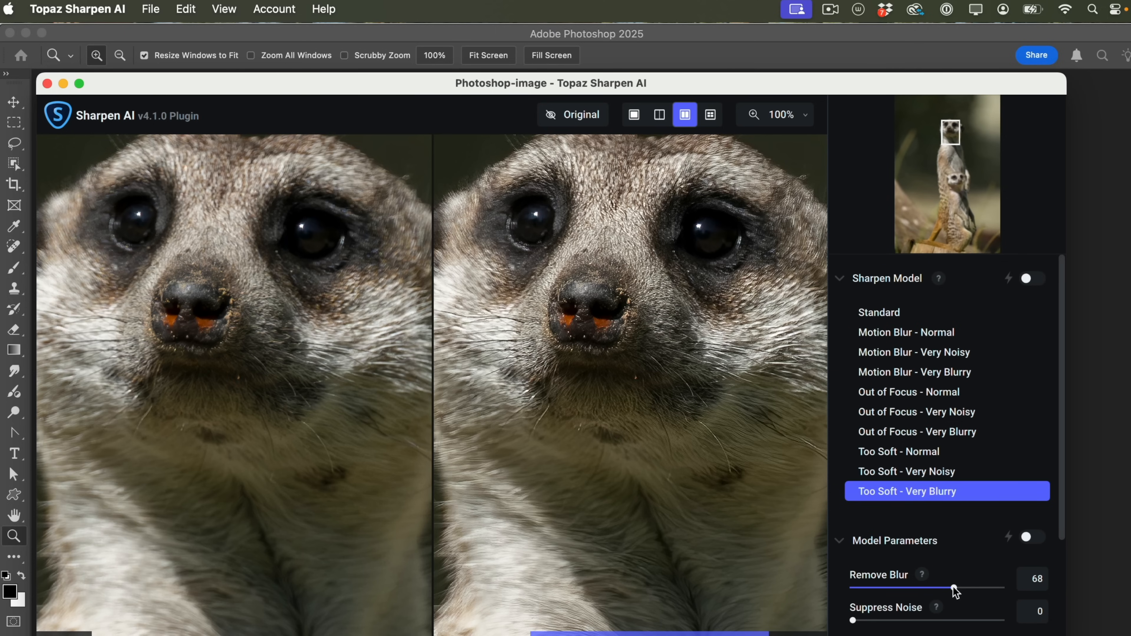
pyautogui.moveTo(954, 589); pyautogui.dragTo(945, 589)
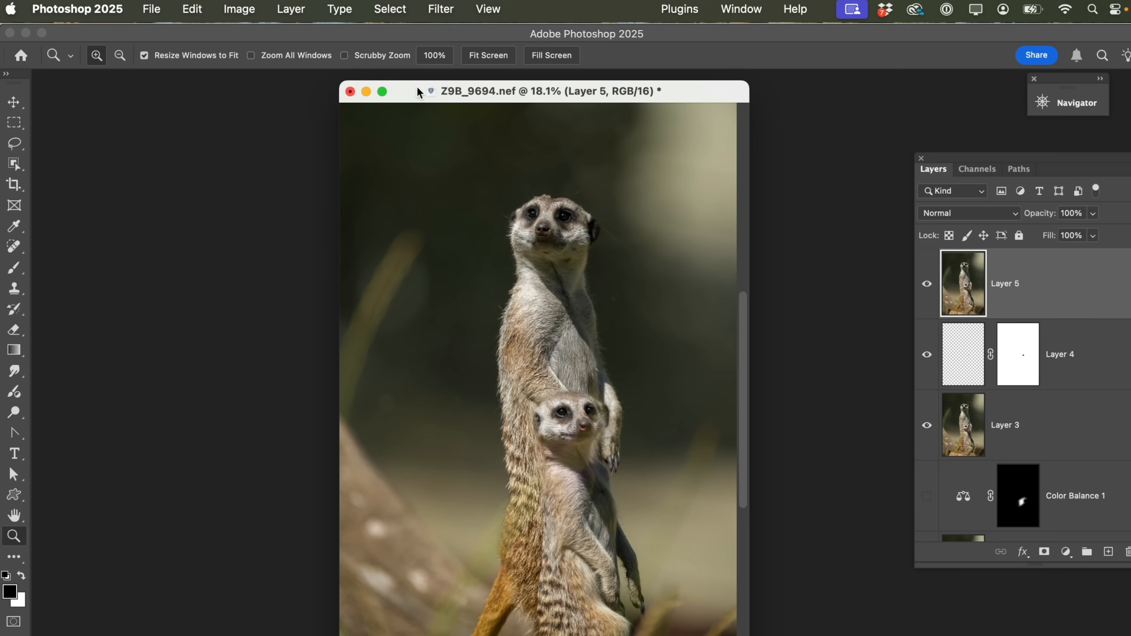
# Step: Convert the image to 8 bits per channel and save the layered edit back to Lightroom Classic
pyautogui.moveTo(411, 88); pyautogui.dragTo(395, 88)
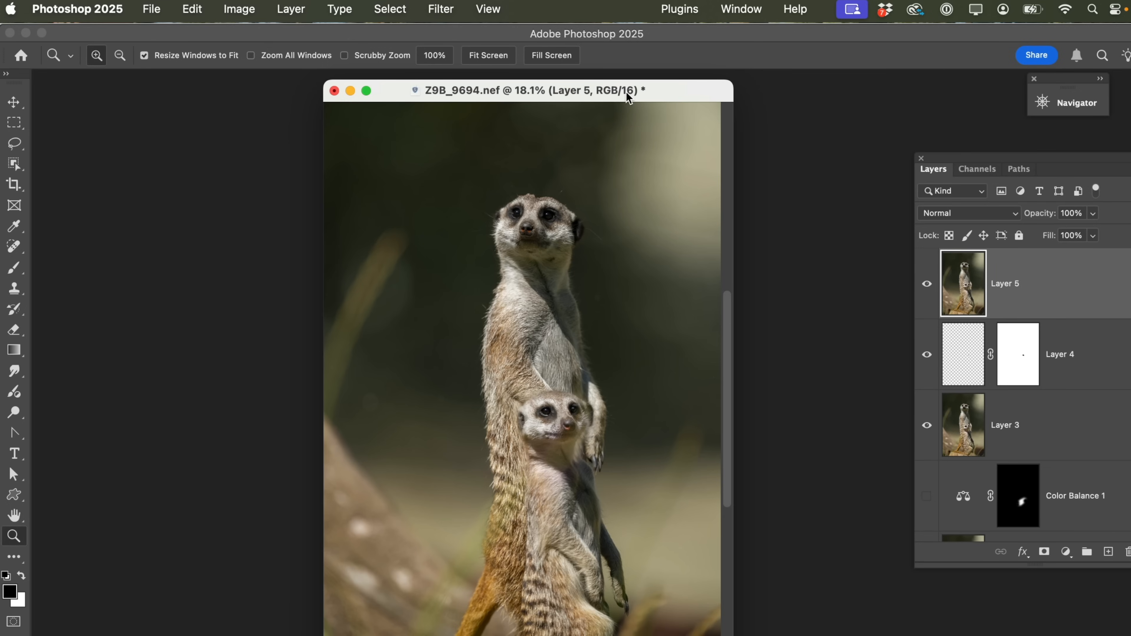
pyautogui.click(237, 10)
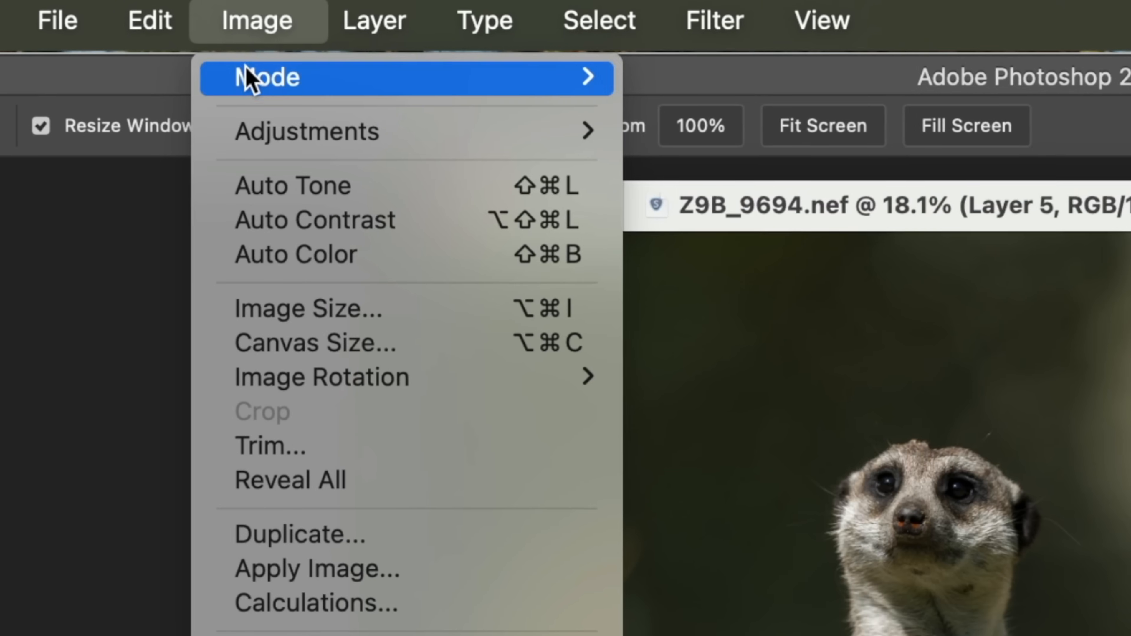
pyautogui.moveTo(235, 34)
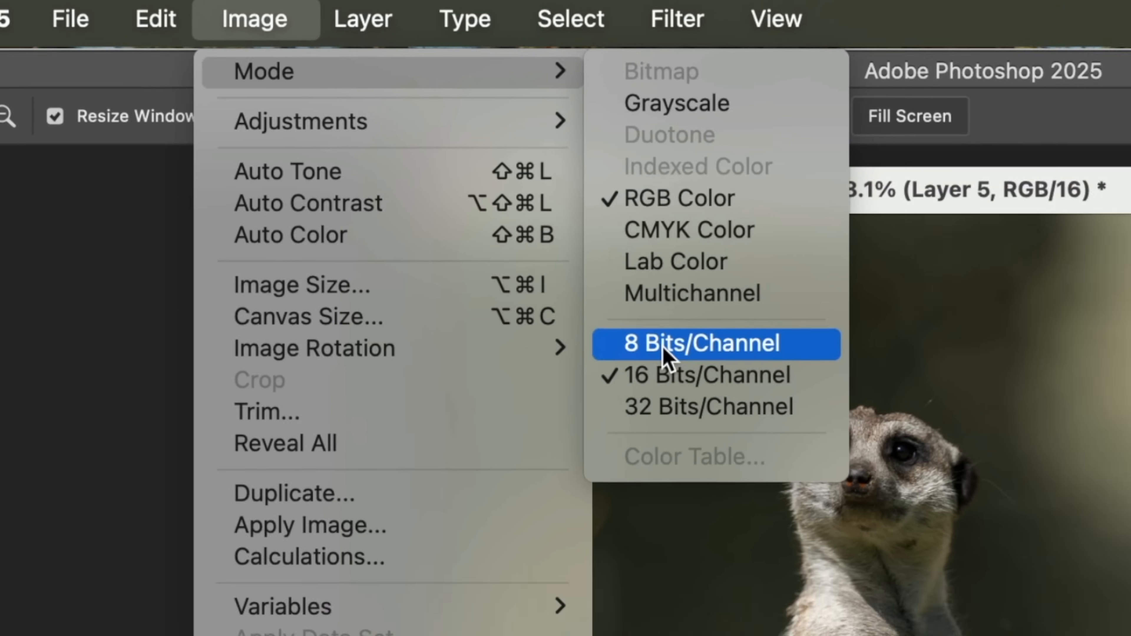
pyautogui.click(664, 349)
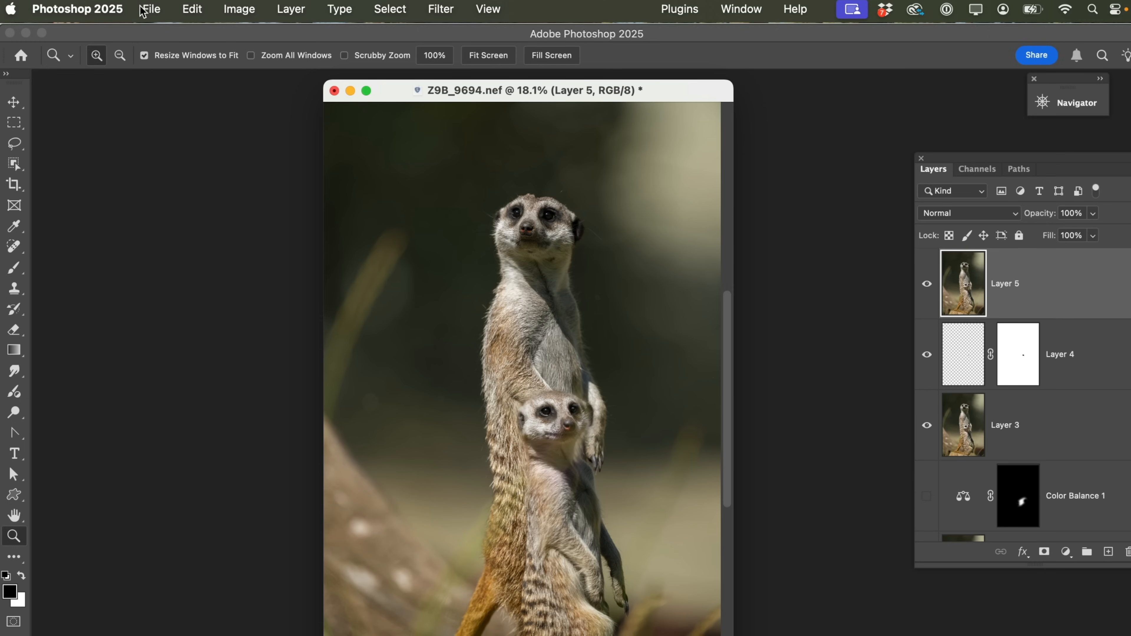
pyautogui.click(150, 10)
pyautogui.click(177, 182)
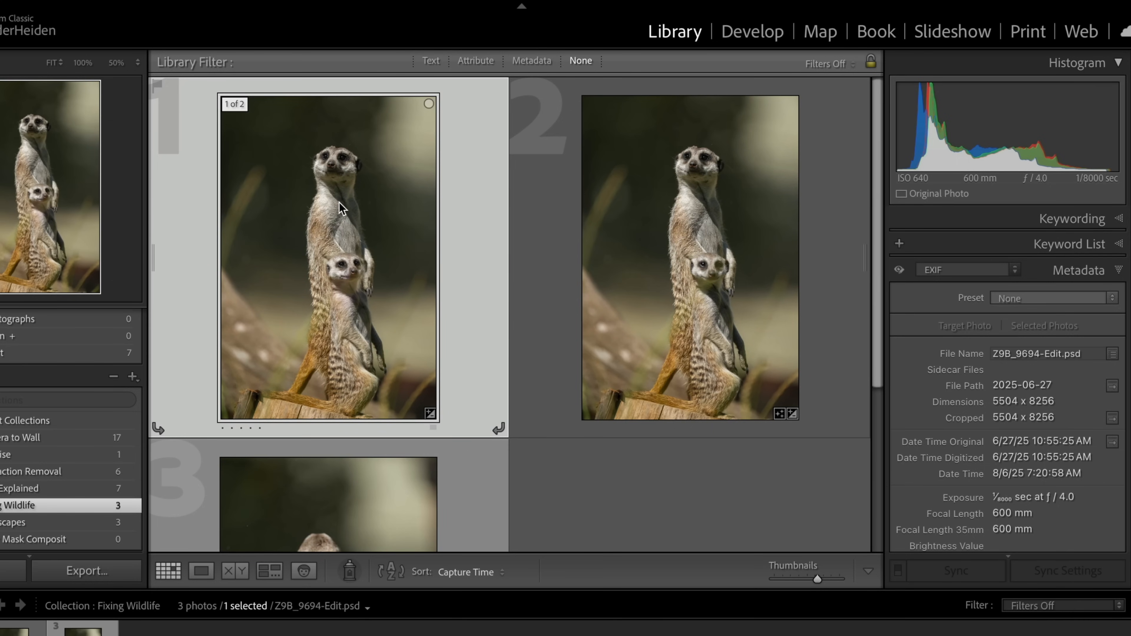
# Step: Open Z9B_9694-Edit.psd in the Develop module and set its Post-Crop Vignetting Amount to -29 with the Highlight Priority style
pyautogui.doubleClick(331, 222)
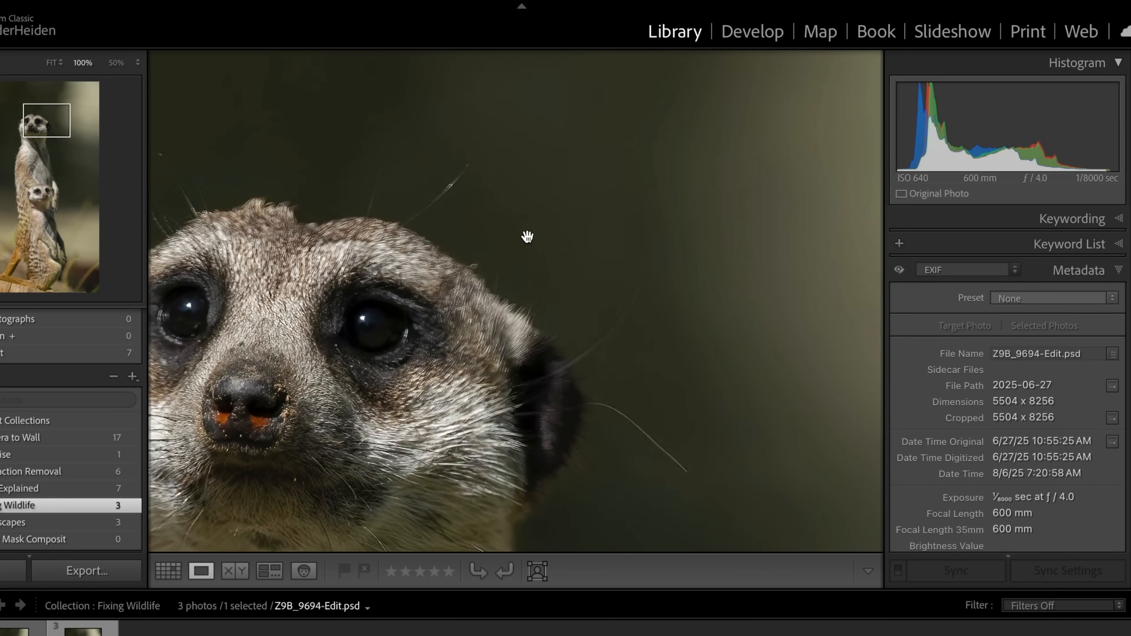
pyautogui.click(528, 239)
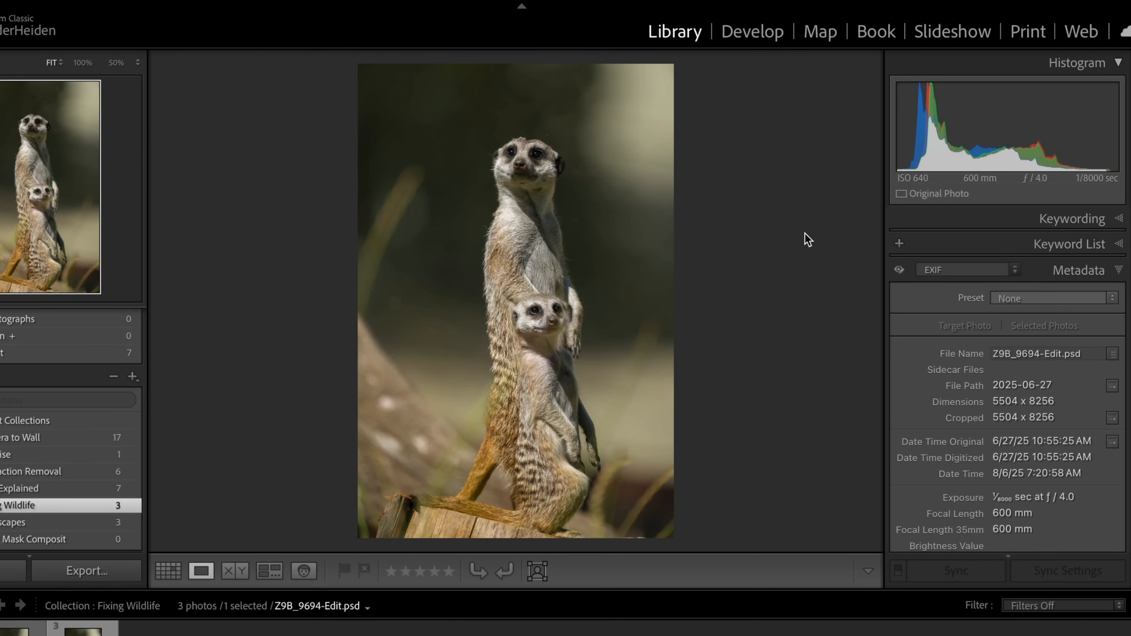
pyautogui.click(766, 32)
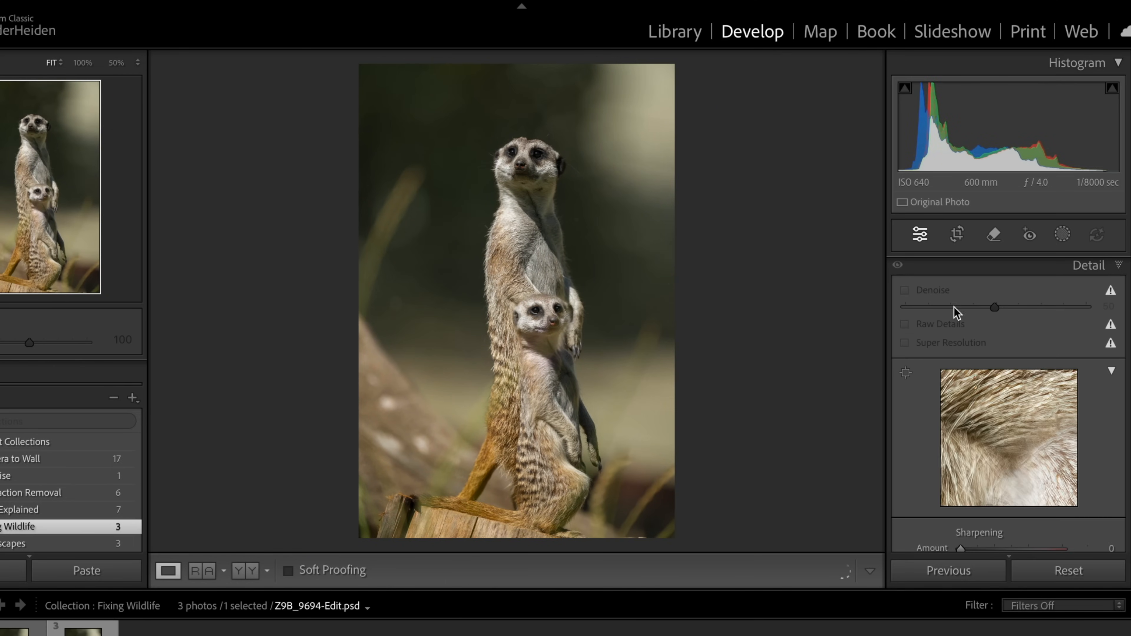
pyautogui.click(1118, 267)
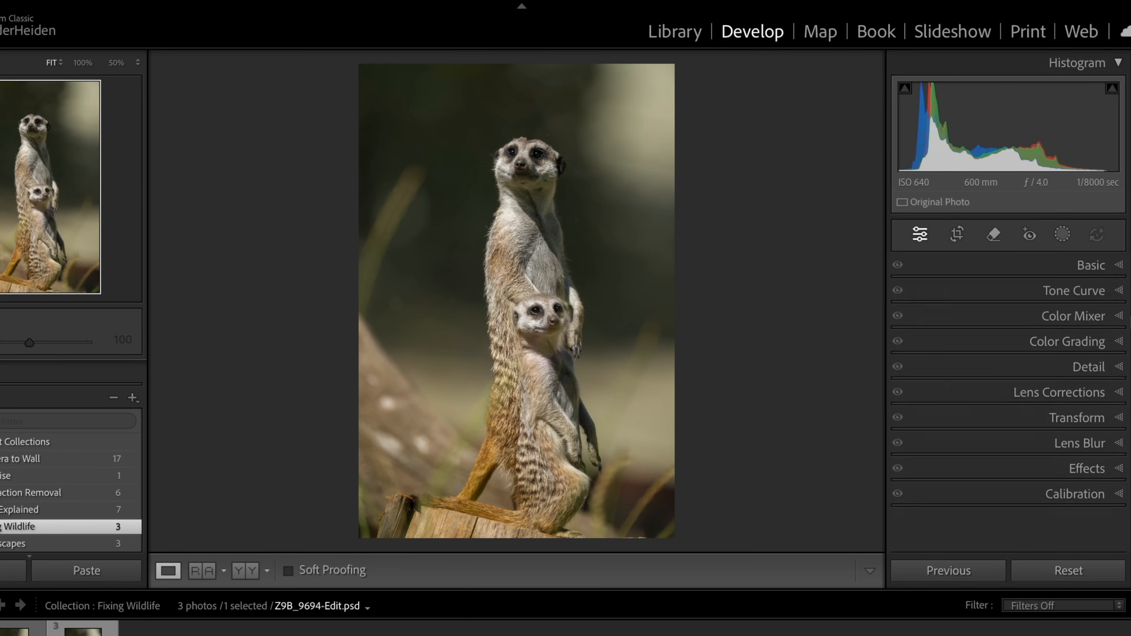
pyautogui.click(1084, 469)
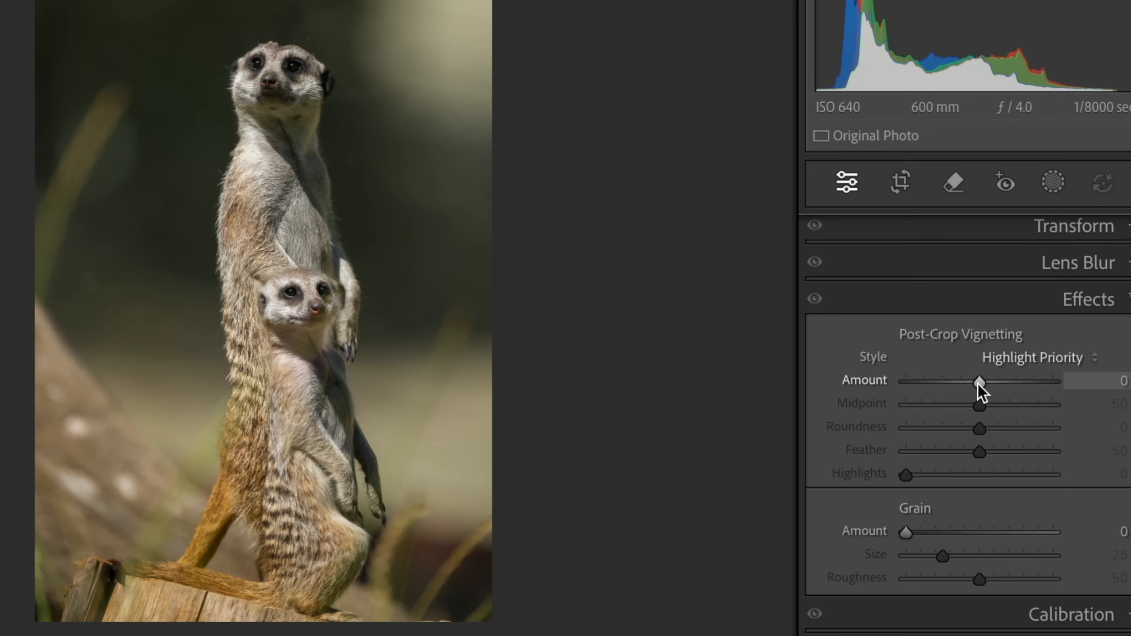
pyautogui.moveTo(1001, 377)
pyautogui.mouseDown()
pyautogui.moveTo(952, 399)
pyautogui.moveTo(988, 384)
pyautogui.mouseUp()
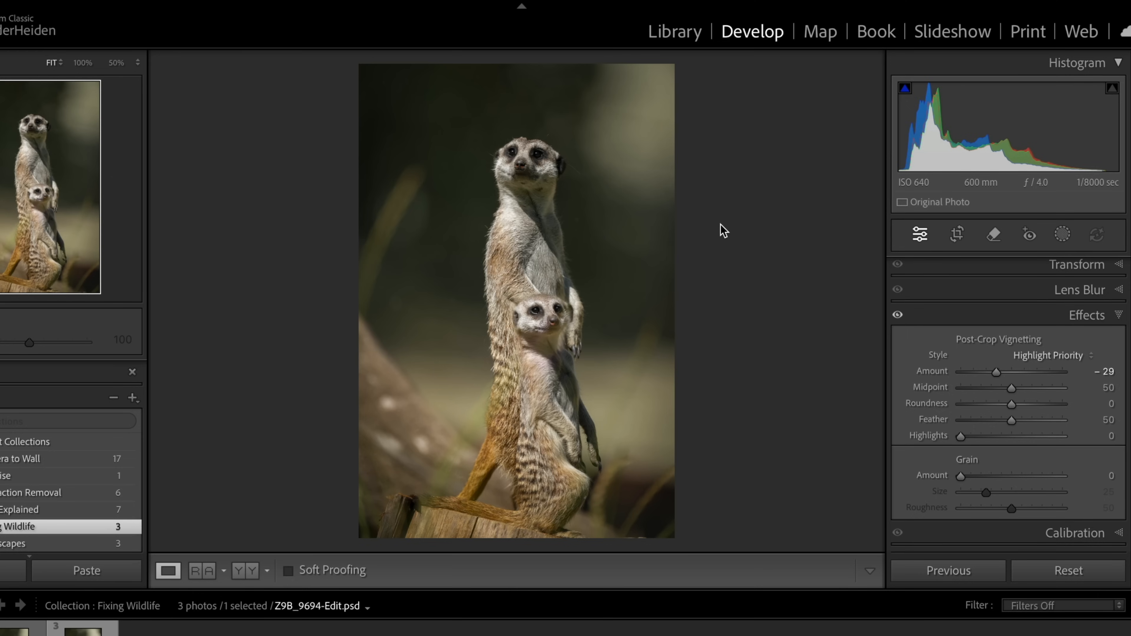
# Step: Examine the vignetted photo at 50% zoom, comparing fur and facial detail on the smaller and the taller meerkat
pyautogui.click(452, 119)
pyautogui.click(452, 119)
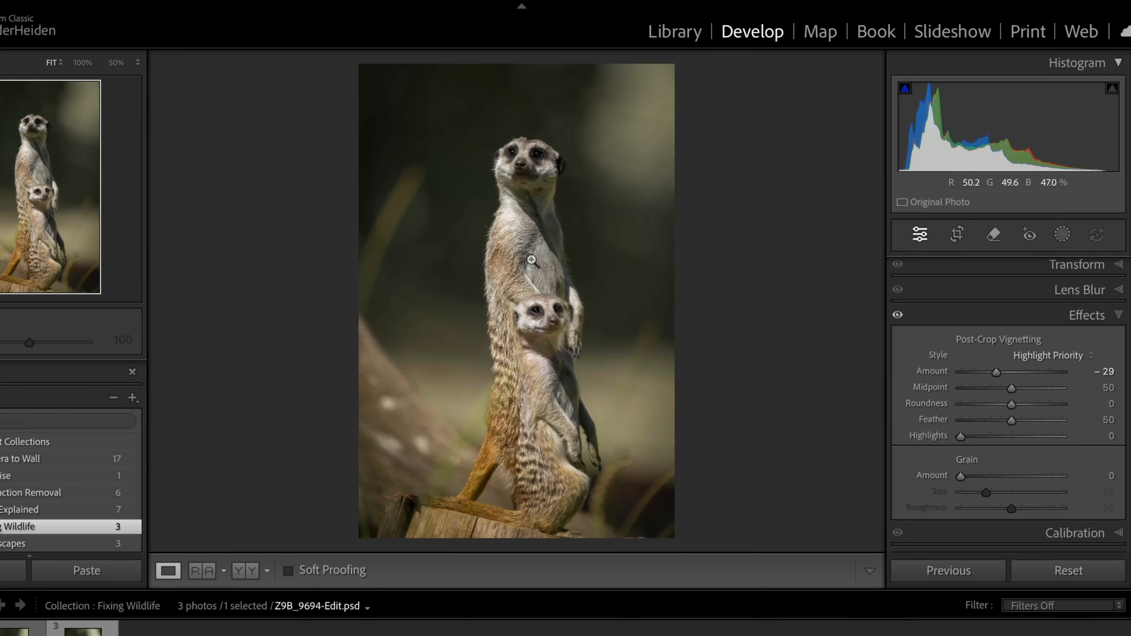
pyautogui.click(114, 63)
pyautogui.moveTo(500, 387); pyautogui.dragTo(392, 251)
pyautogui.scroll(-3, 488, 368)
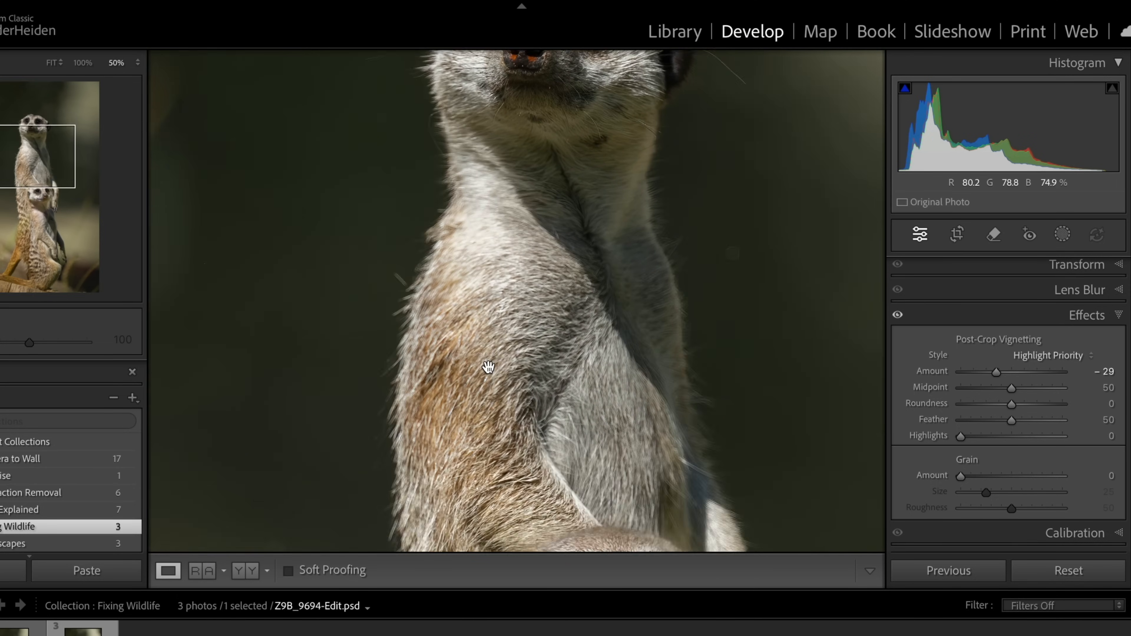
pyautogui.scroll(-5, 488, 367)
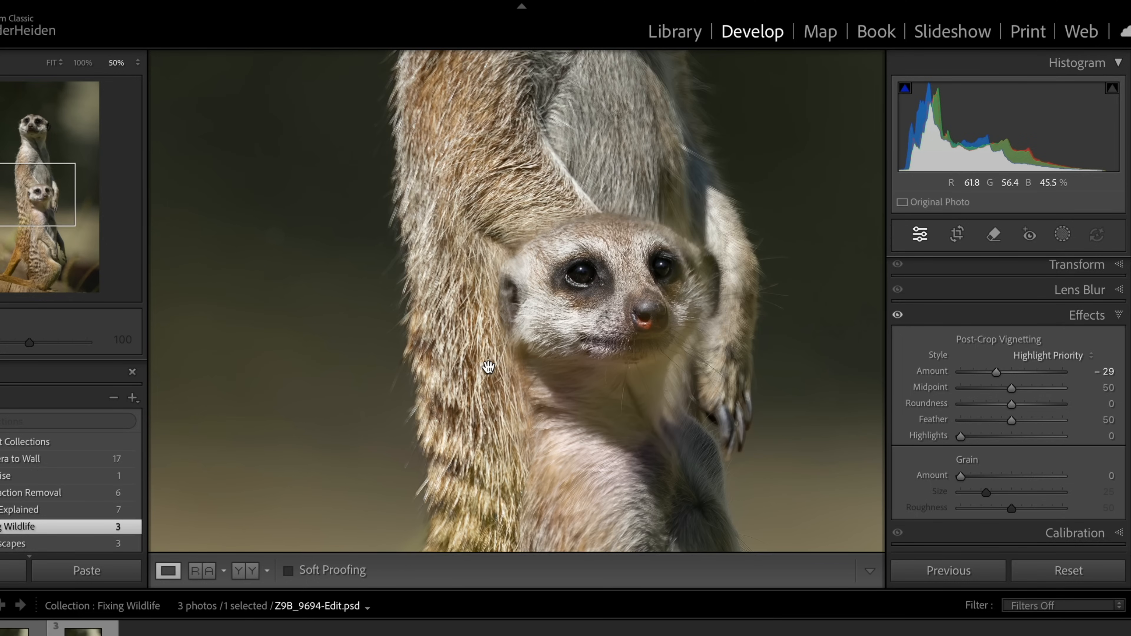
pyautogui.scroll(5, 488, 368)
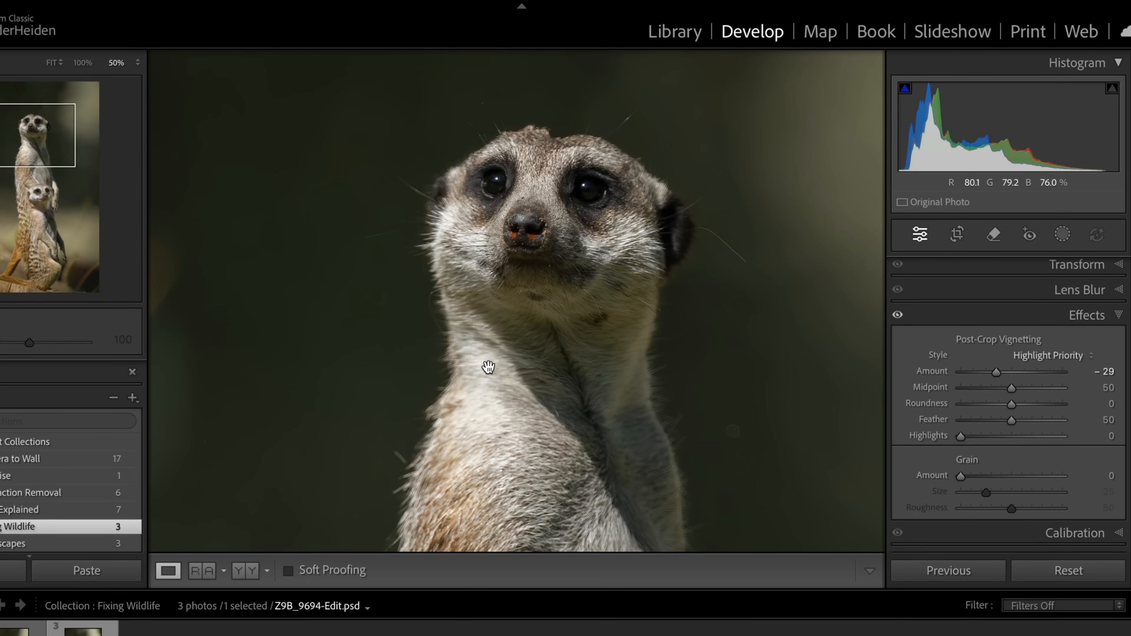
pyautogui.scroll(-2, 489, 368)
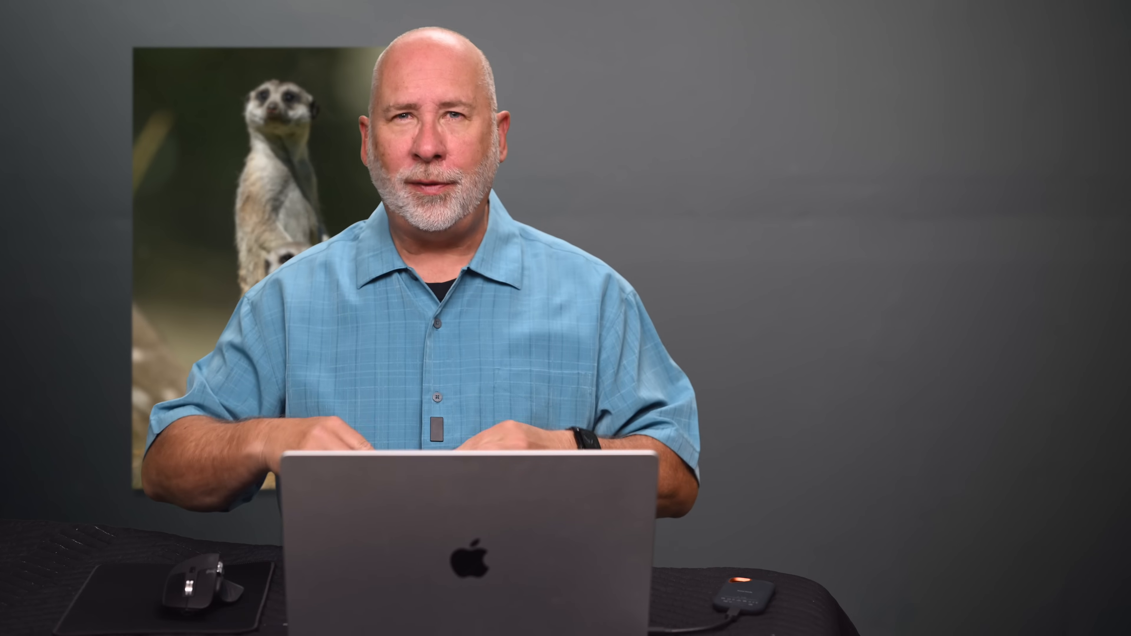